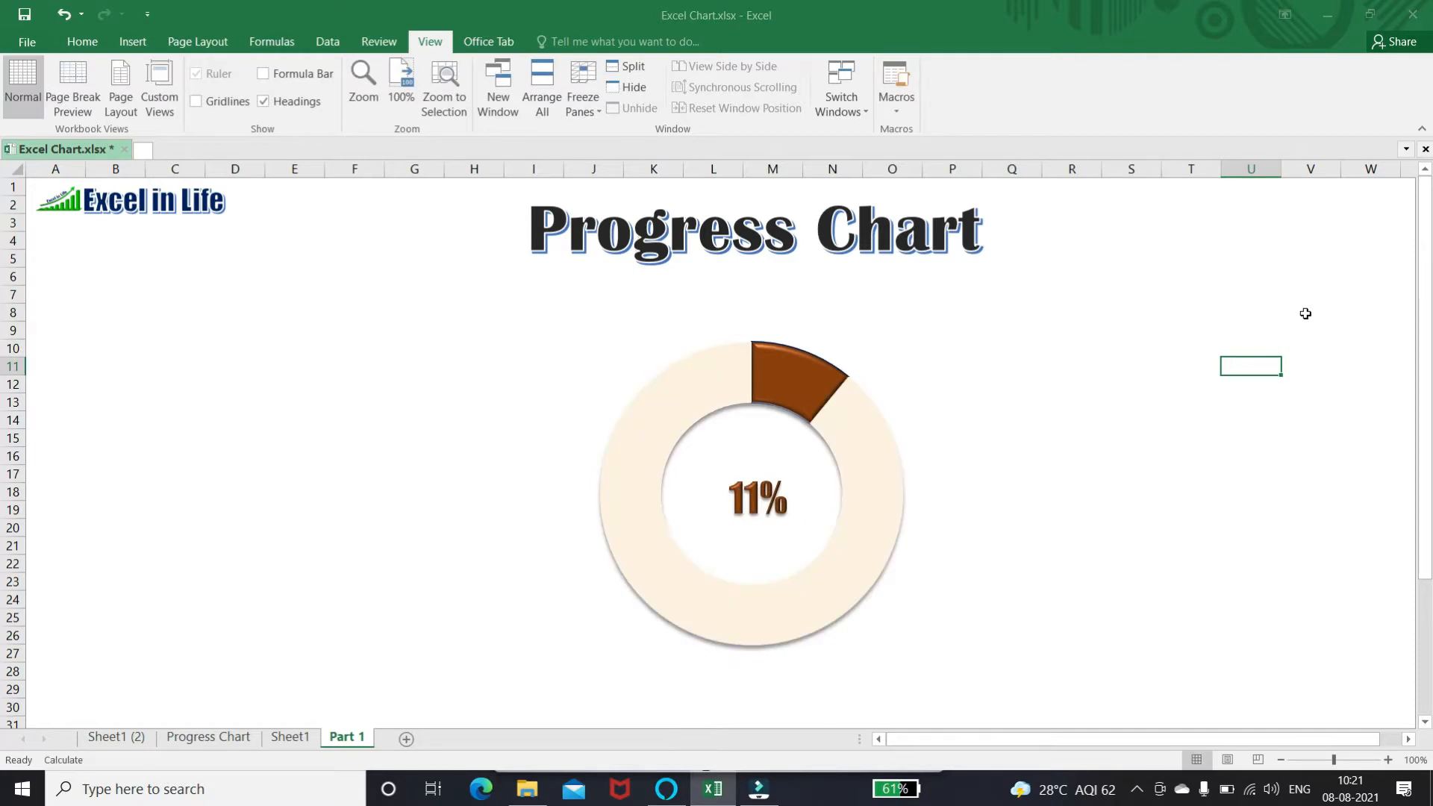
Step: Recalculate the finished doughnut progress chart repeatedly by committing empty cells down column U from U11, to watch it update
{"action": "key", "text": "Return"}
{"action": "key", "text": "Return"}
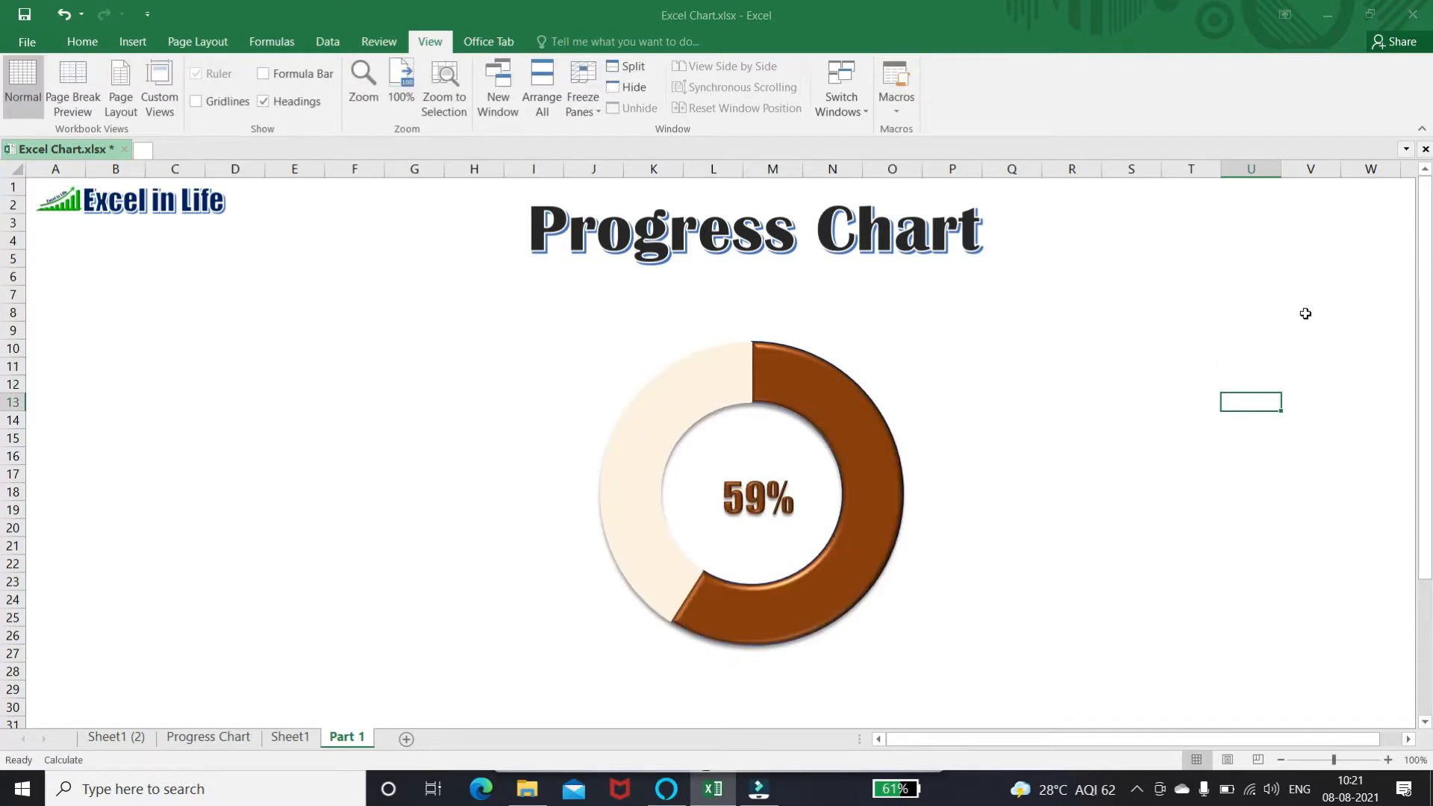
{"action": "key", "text": "Return"}
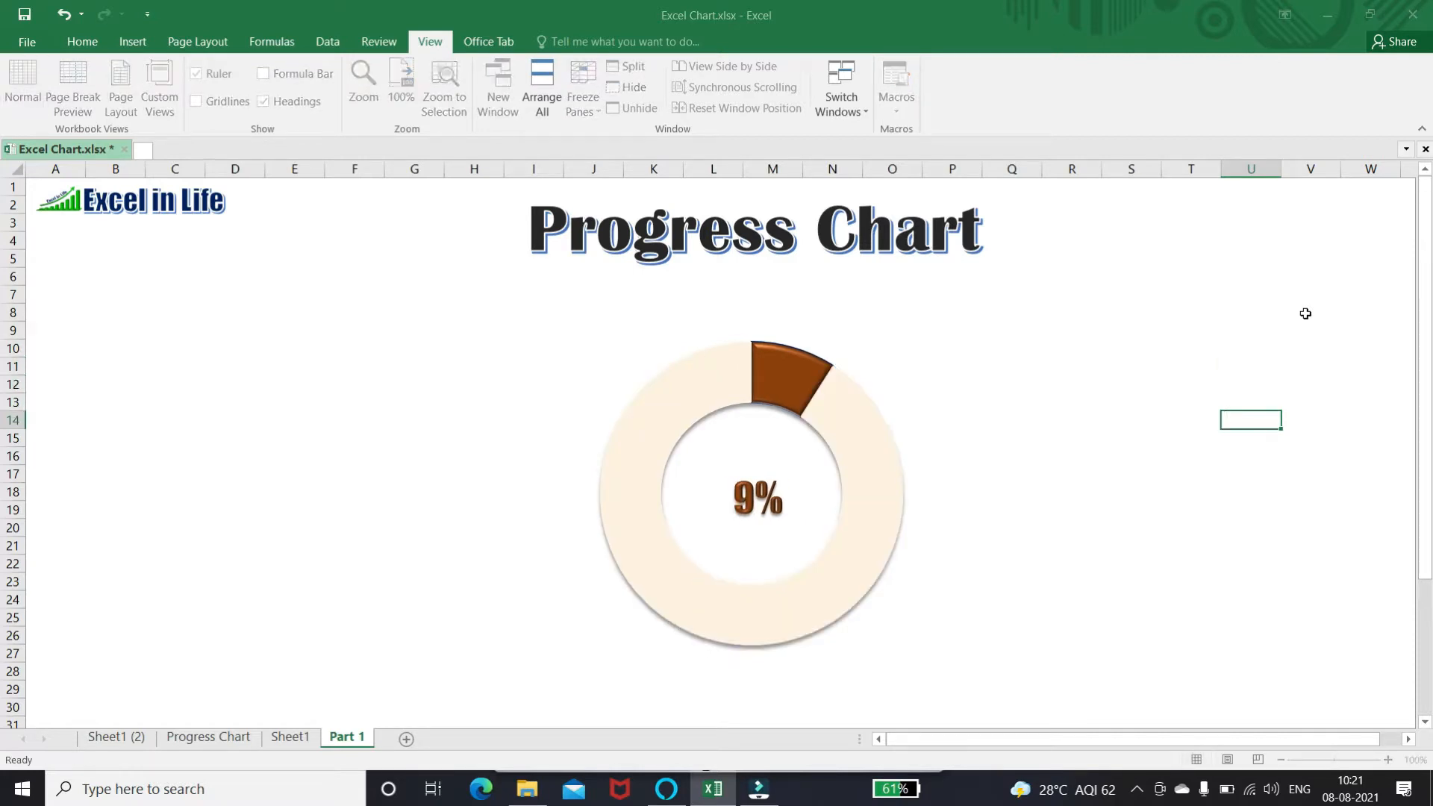
{"action": "key", "text": "Return"}
{"action": "key", "text": "Return"}
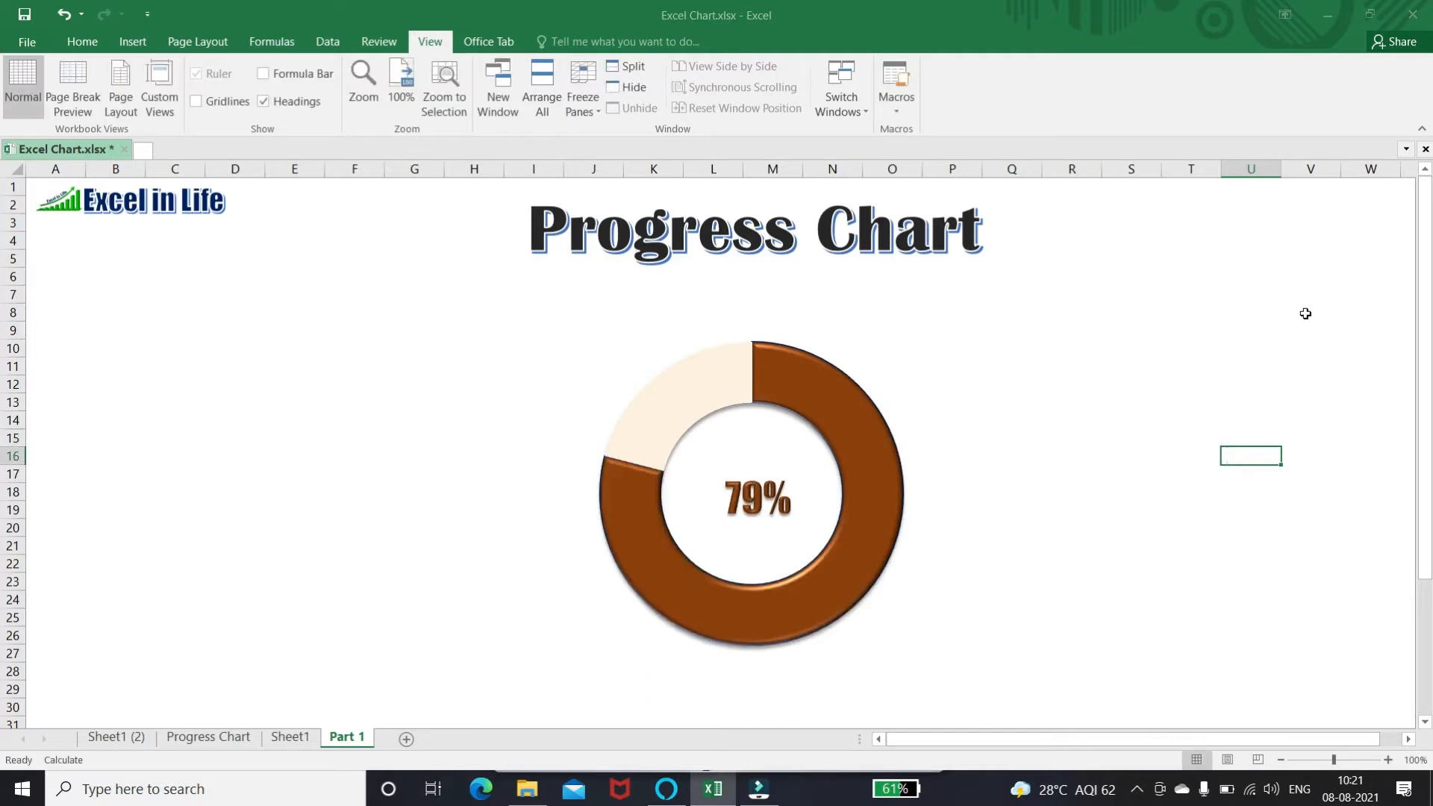
{"action": "key", "text": "Return"}
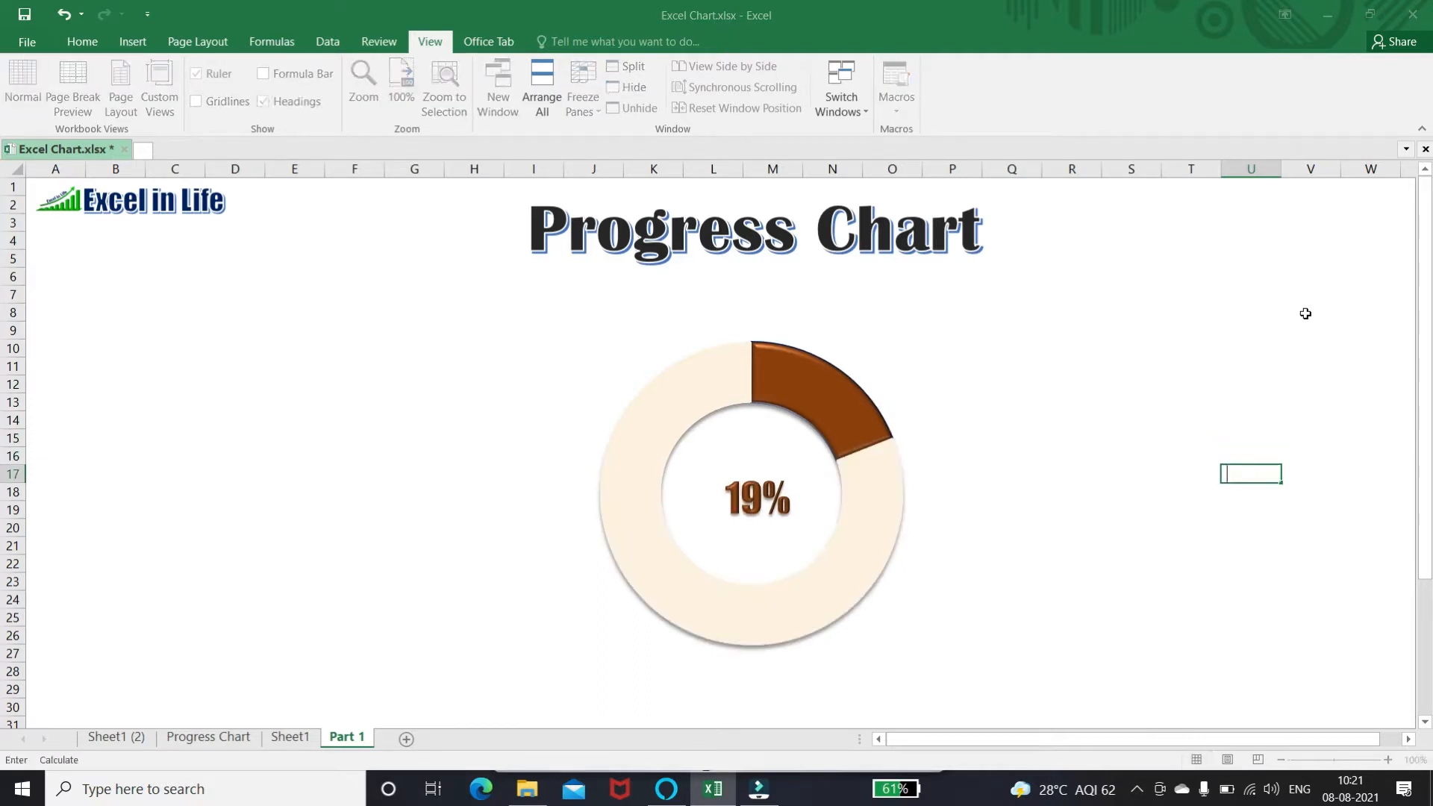
{"action": "key", "text": "Return"}
{"action": "key", "text": "Return"}
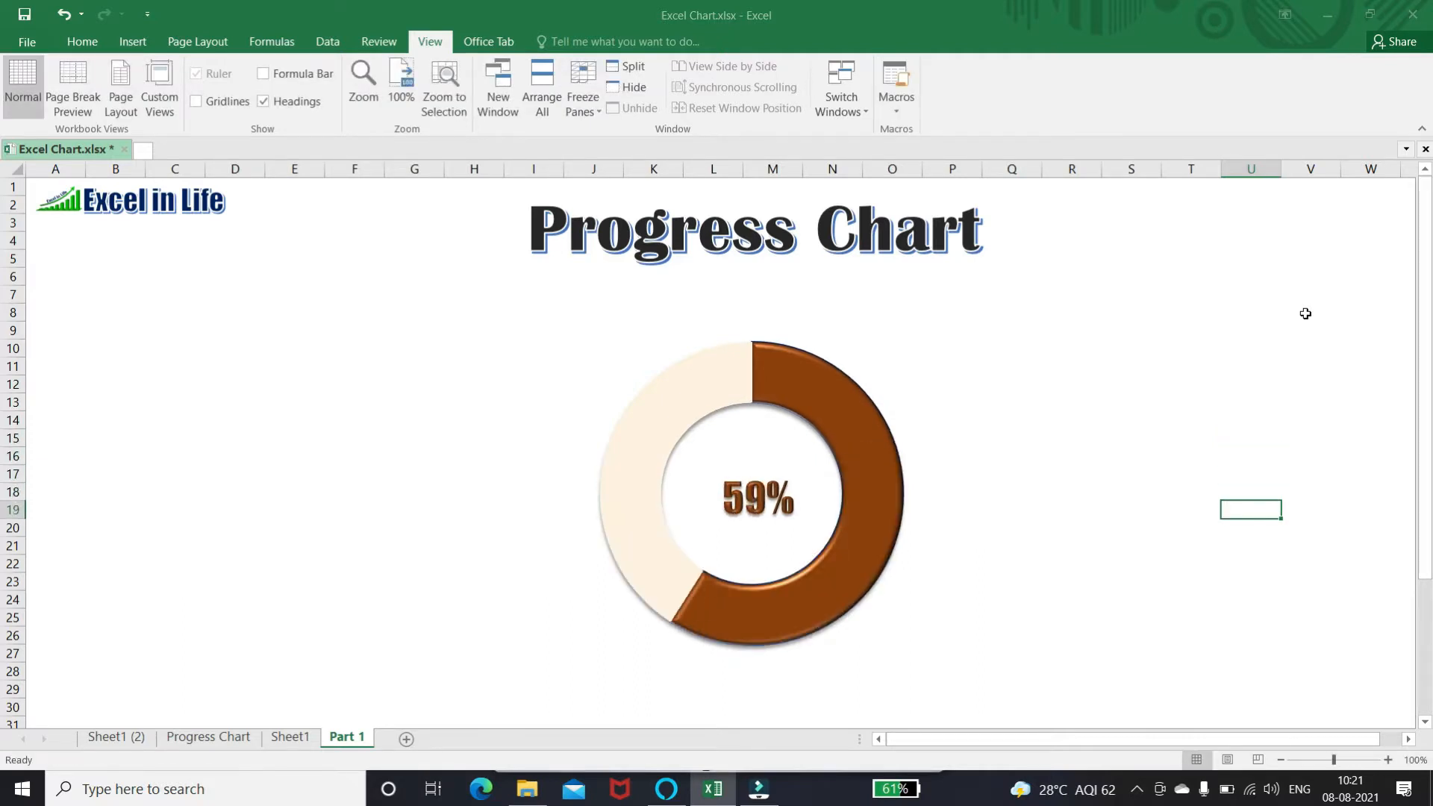
{"action": "key", "text": "Return"}
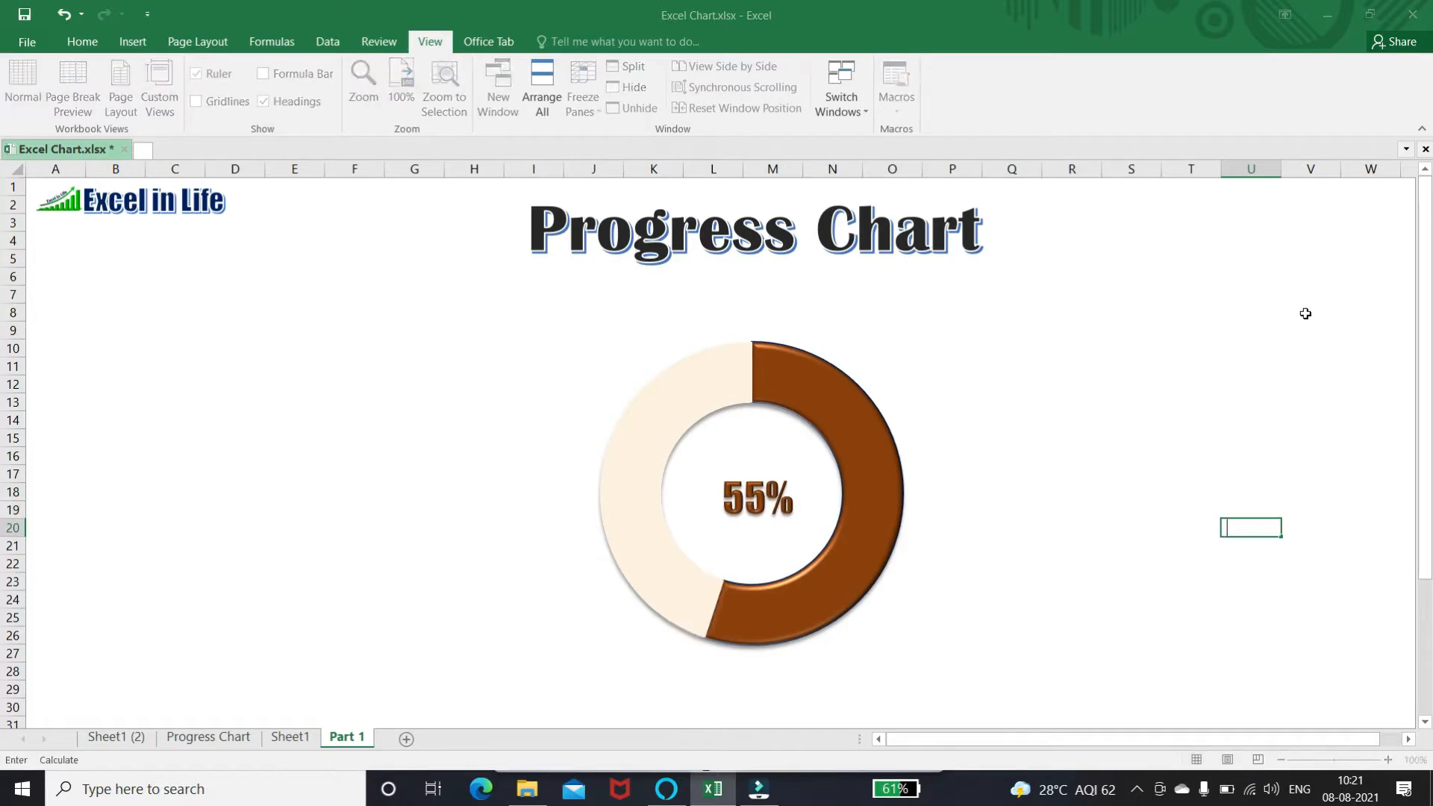
{"action": "key", "text": "Return"}
{"action": "key", "text": "Return"}
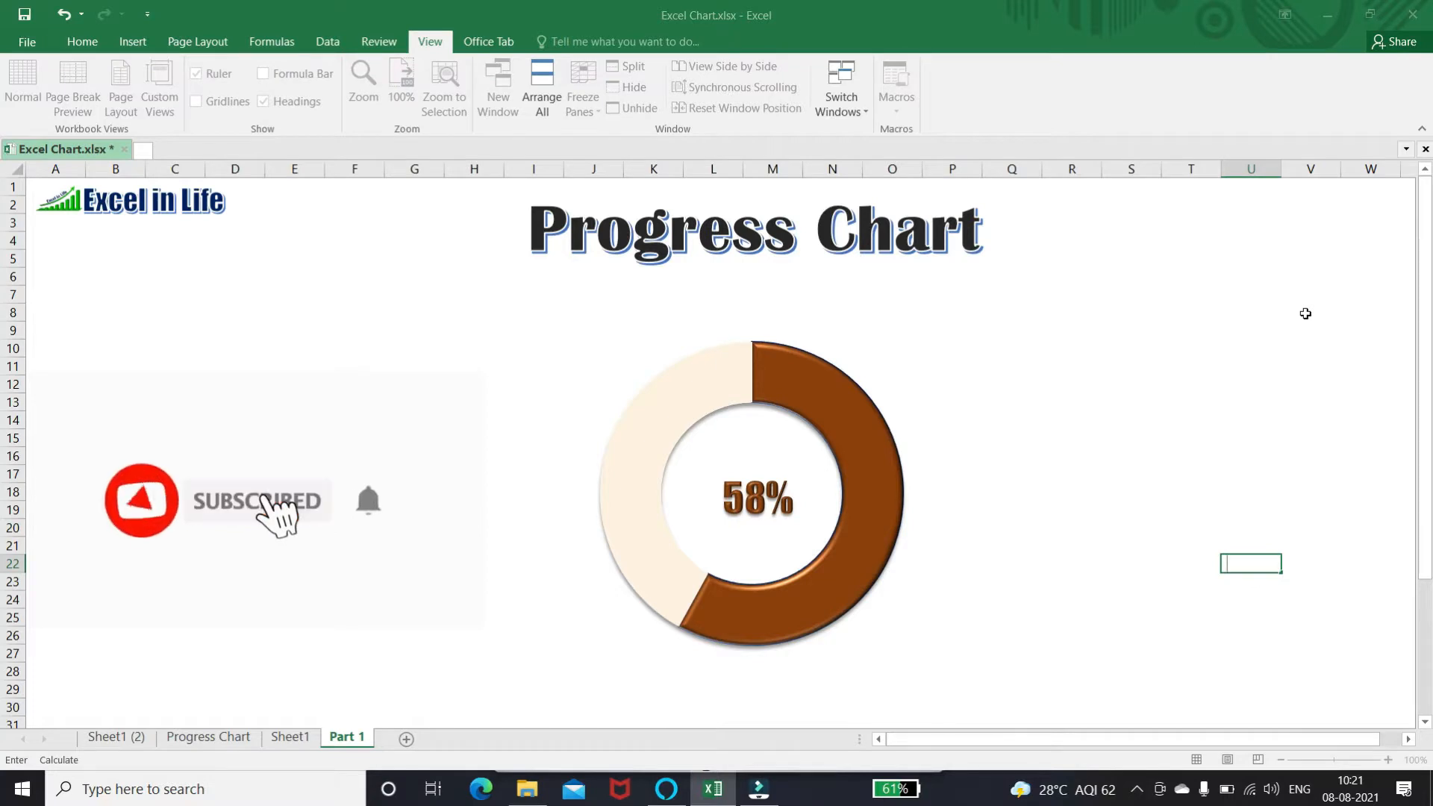
{"action": "key", "text": "Return"}
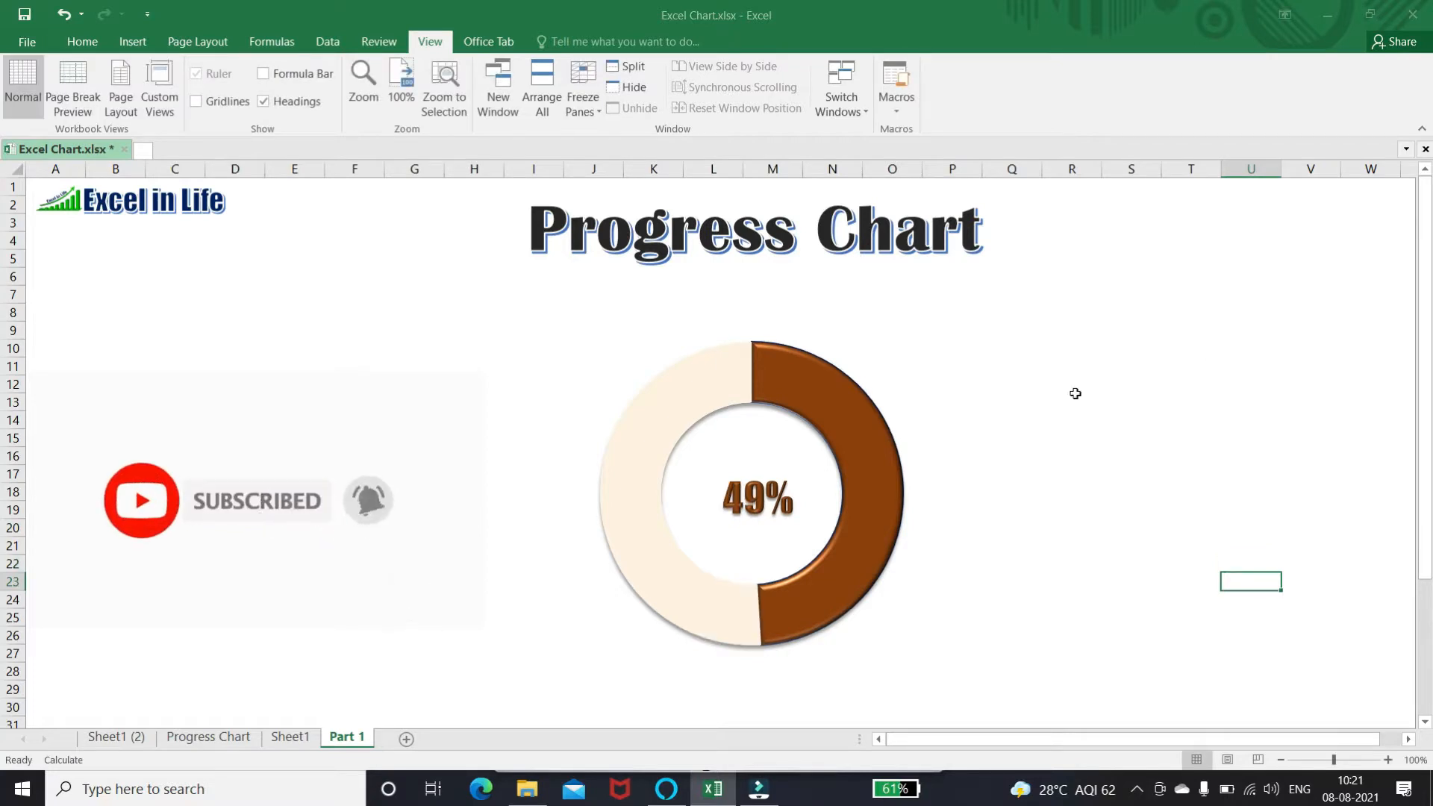
{"action": "left_click", "coordinate": [895, 350]}
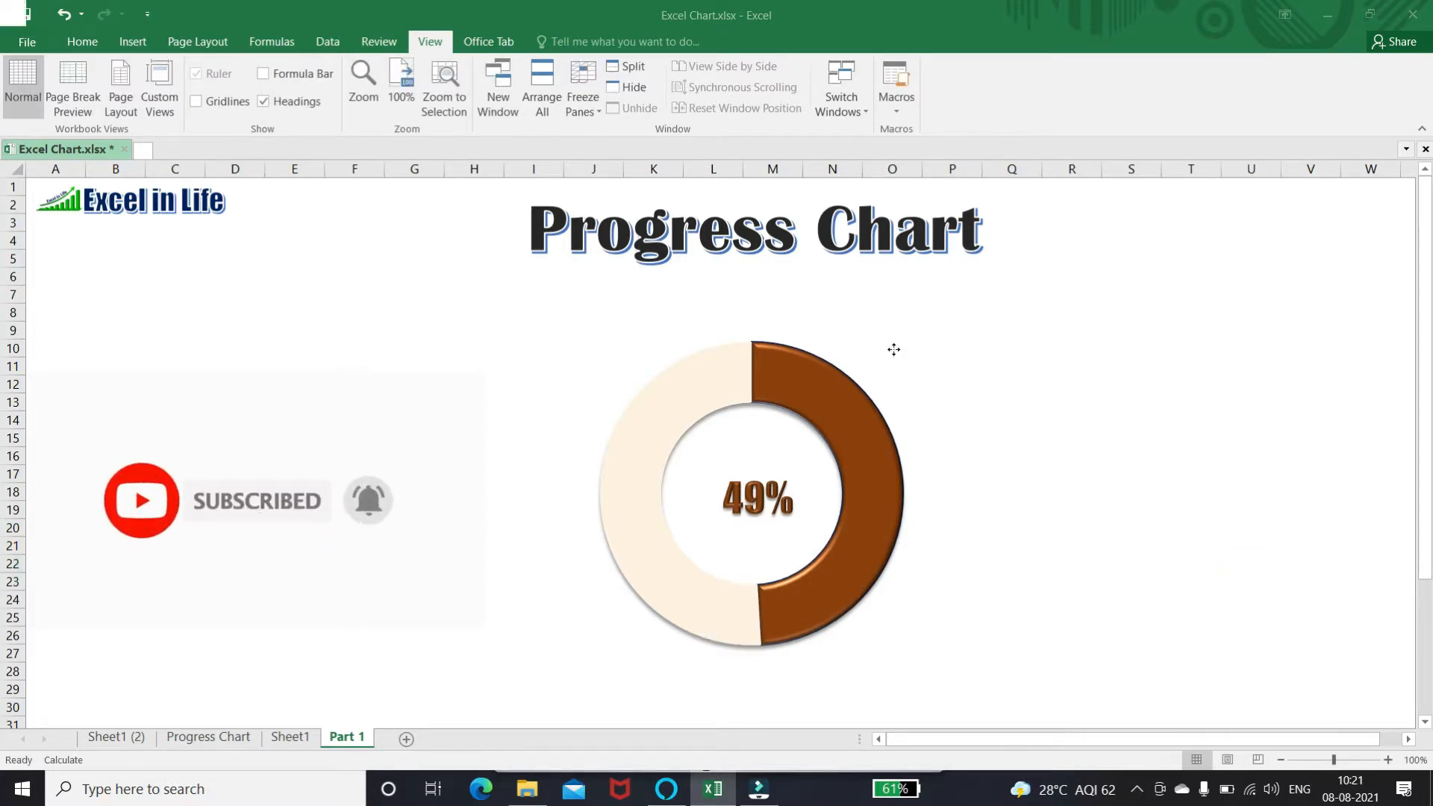
{"action": "left_click", "coordinate": [965, 349]}
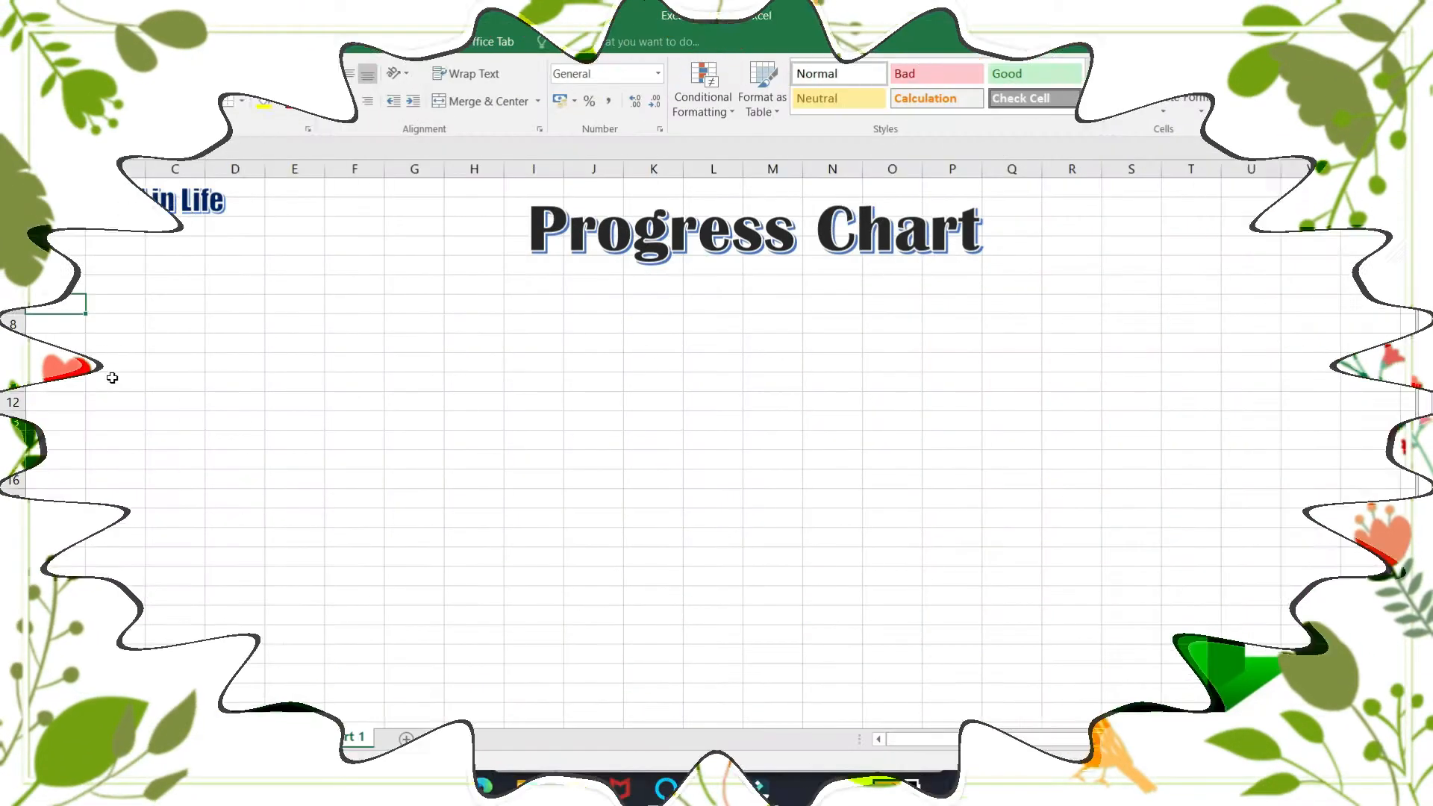
Step: Label cell A7 "Value" and cell A8 "Reminder"
{"action": "type", "text": "Value"}
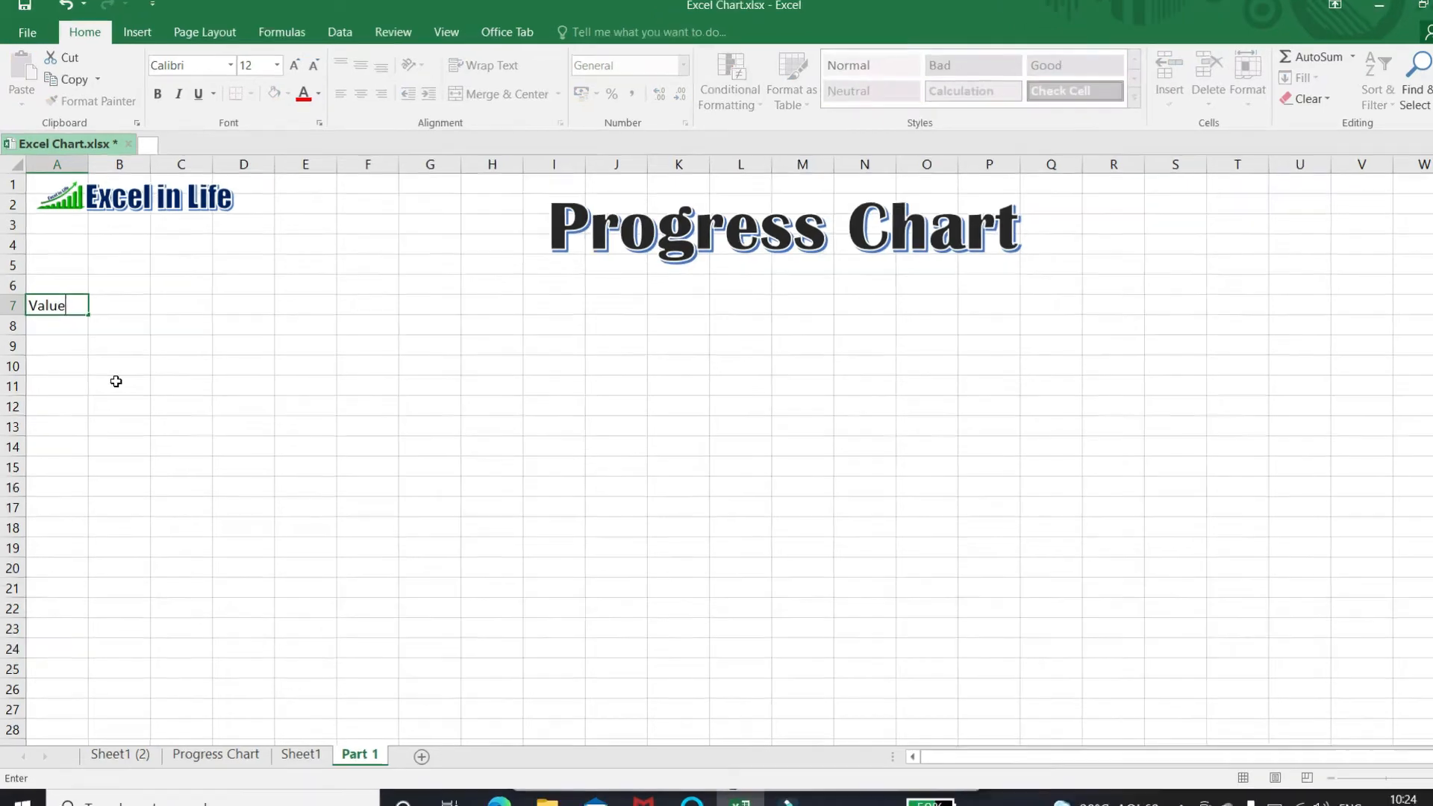
{"action": "key", "text": "Return"}
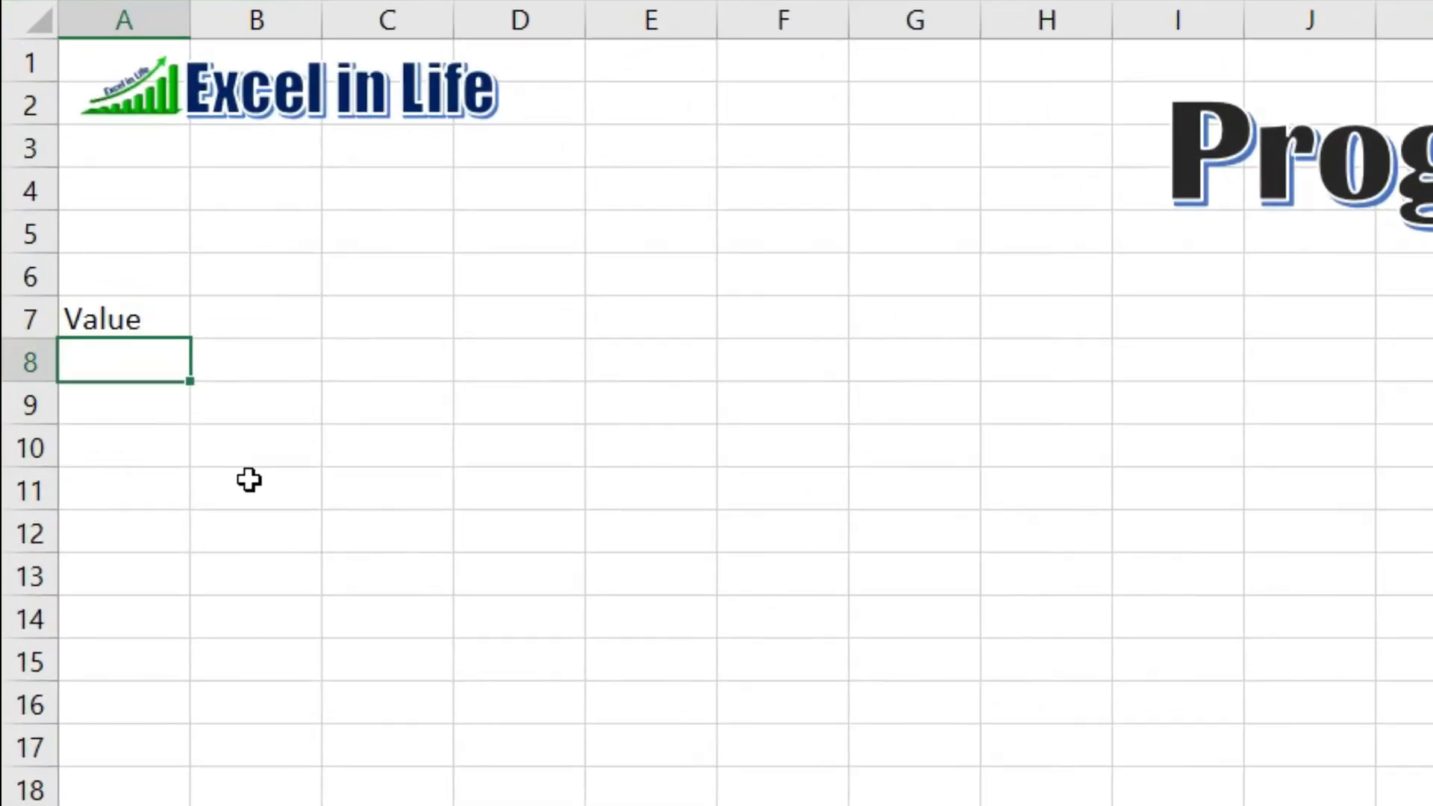
{"action": "type", "text": "Reminder"}
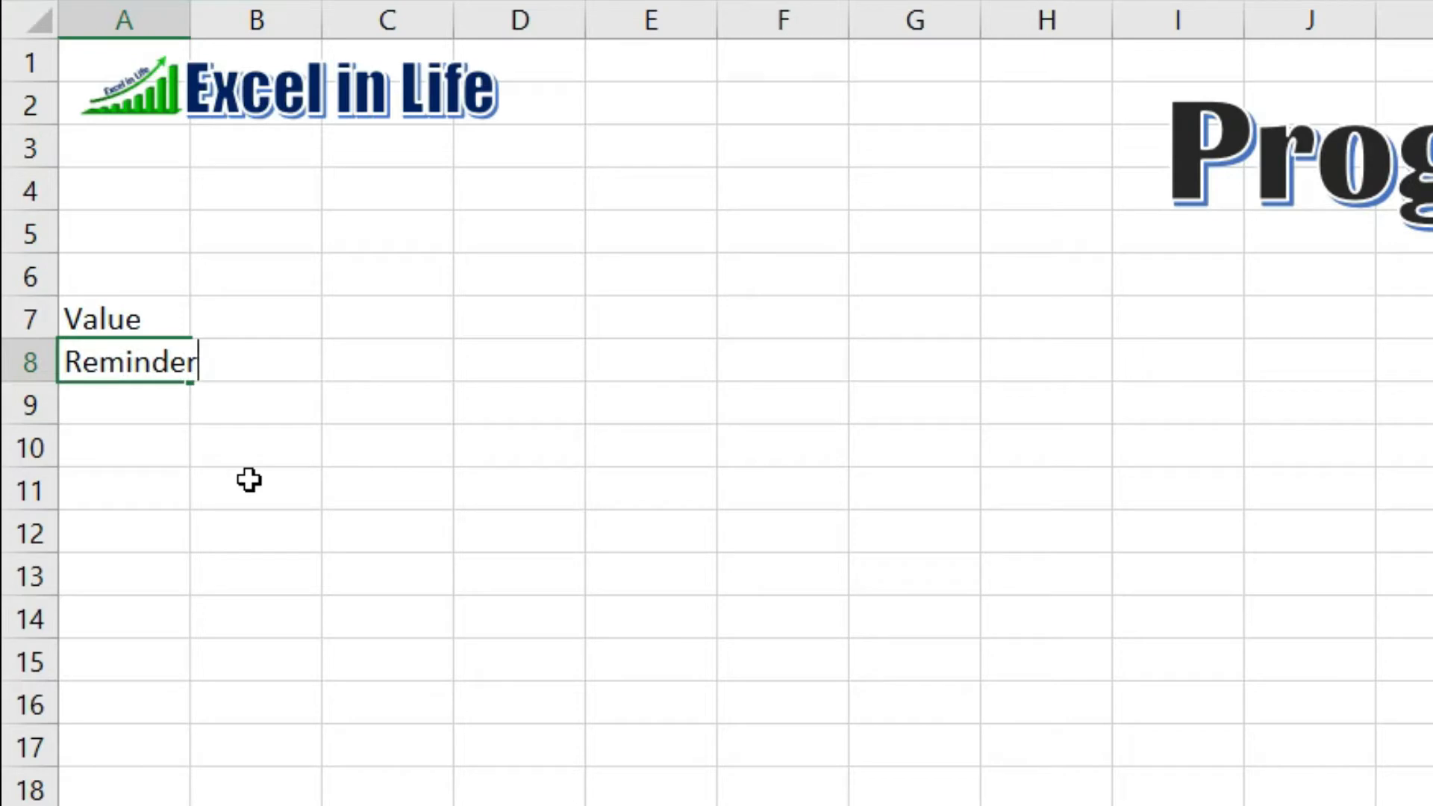
{"action": "key", "text": "Return"}
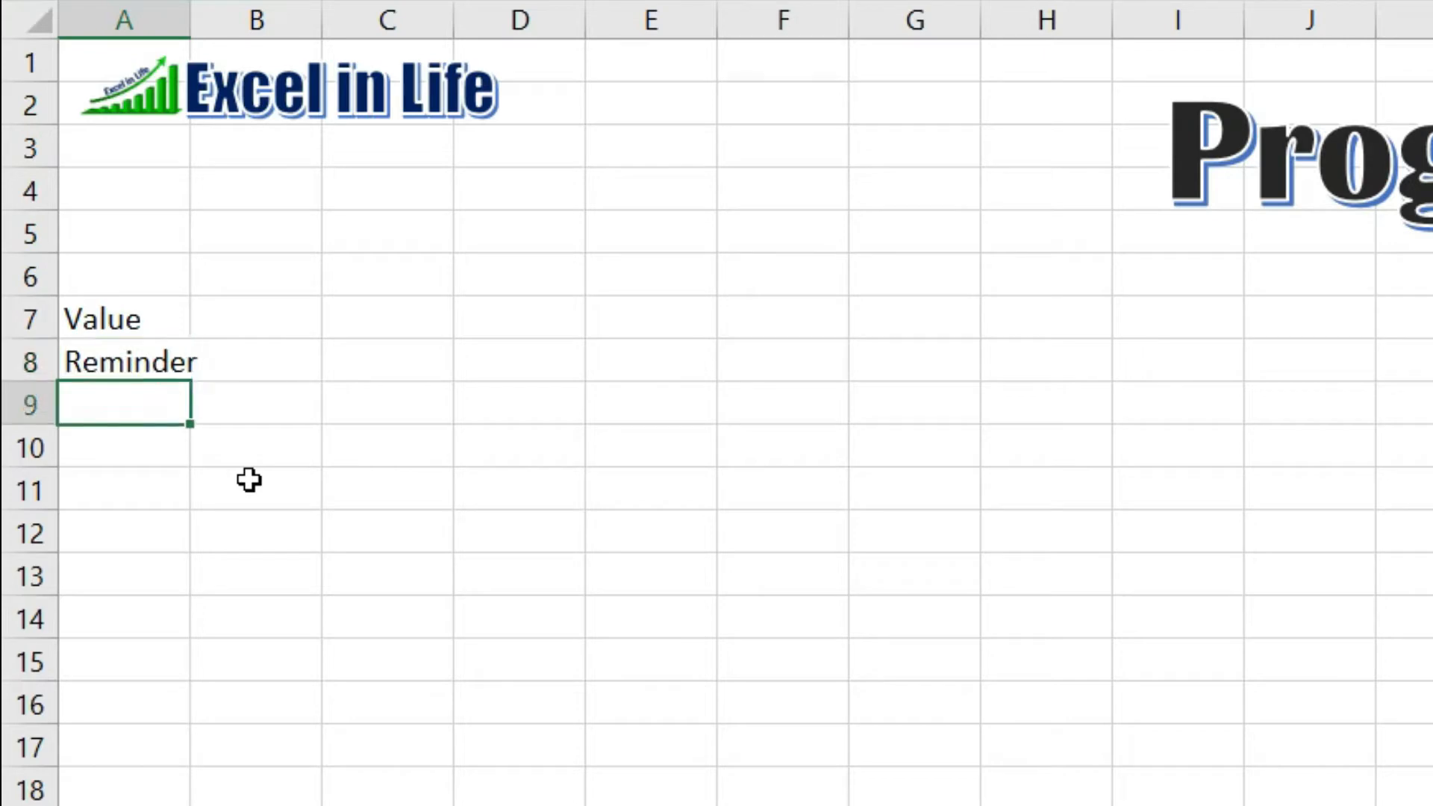
Step: Enter 45% in cell B7 beside the Value label
{"action": "key", "text": "Up"}
{"action": "key", "text": "Up"}
{"action": "key", "text": "Right"}
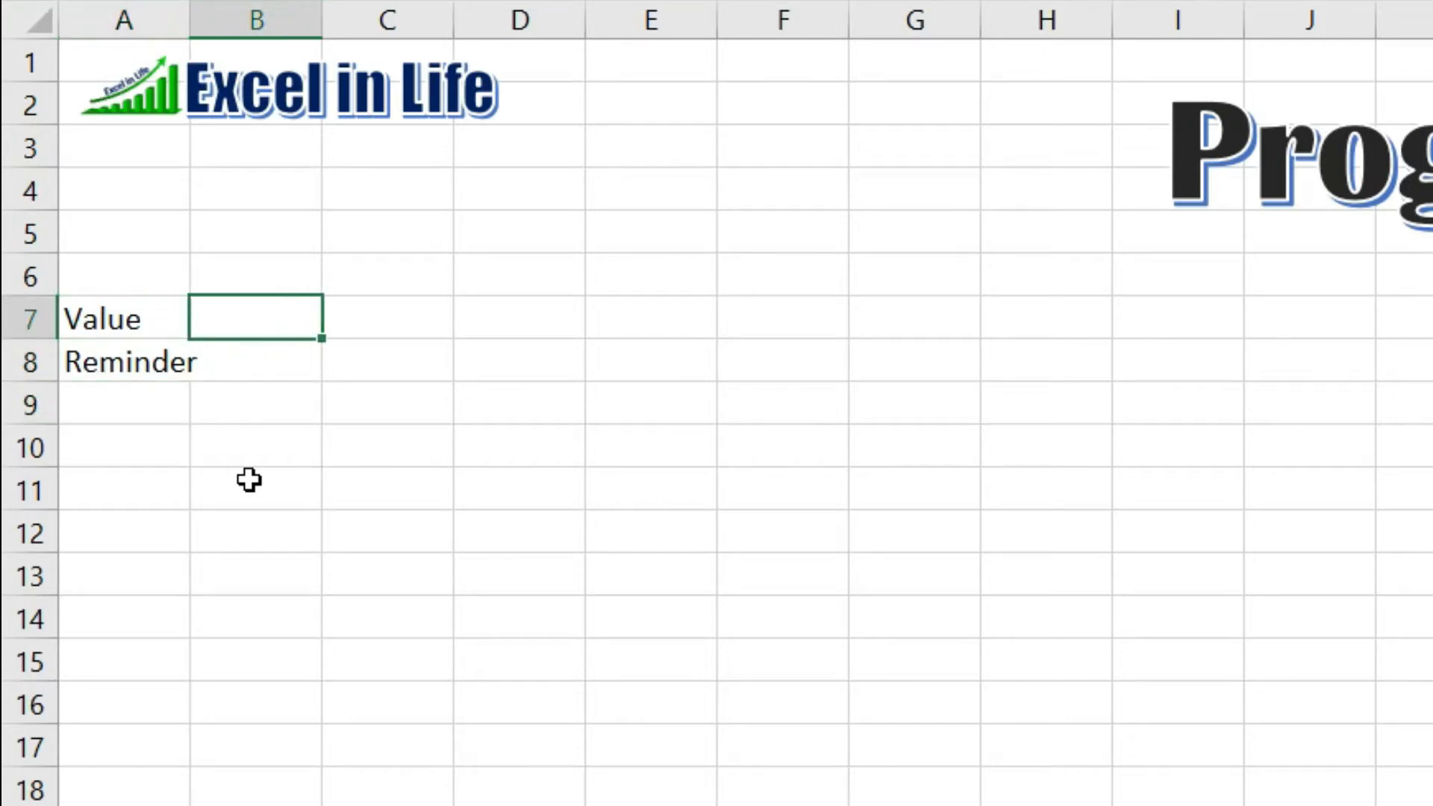
{"action": "type", "text": "45%"}
{"action": "key", "text": "Return"}
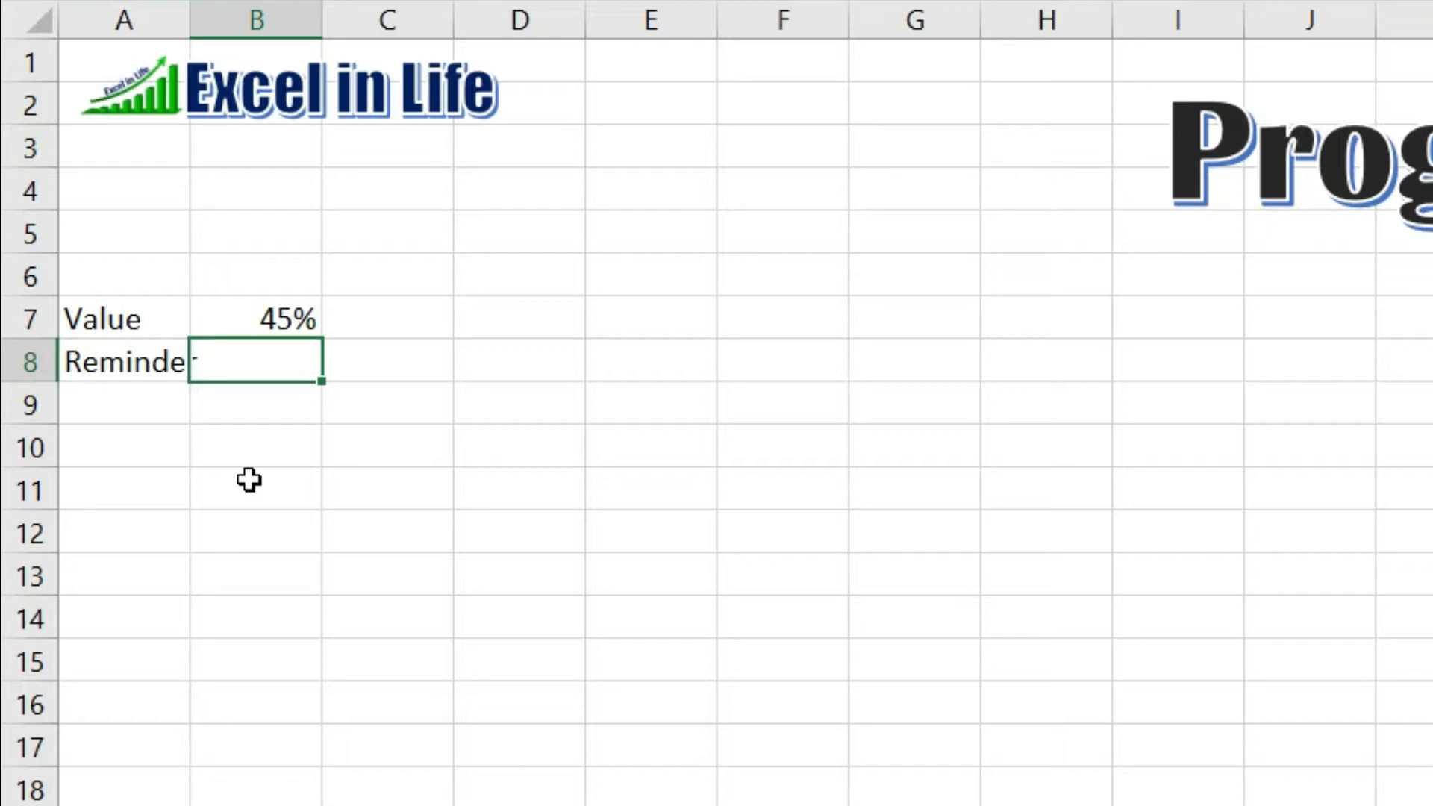
Step: Enter the formula =100%-B7 in cell B8 and format it as a percentage without decimals
{"action": "type", "text": "=100%"}
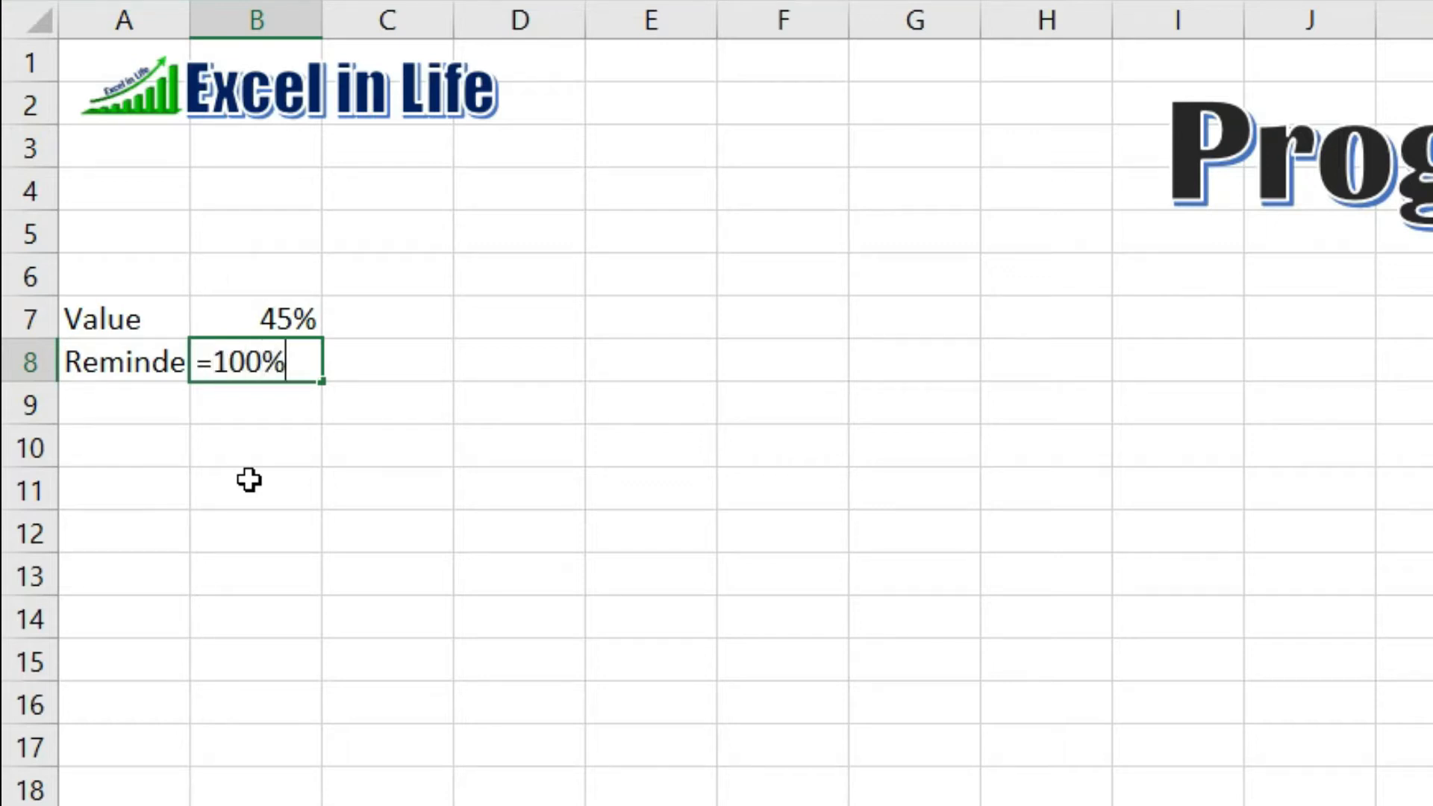
{"action": "type", "text": "-"}
{"action": "key", "text": "Up"}
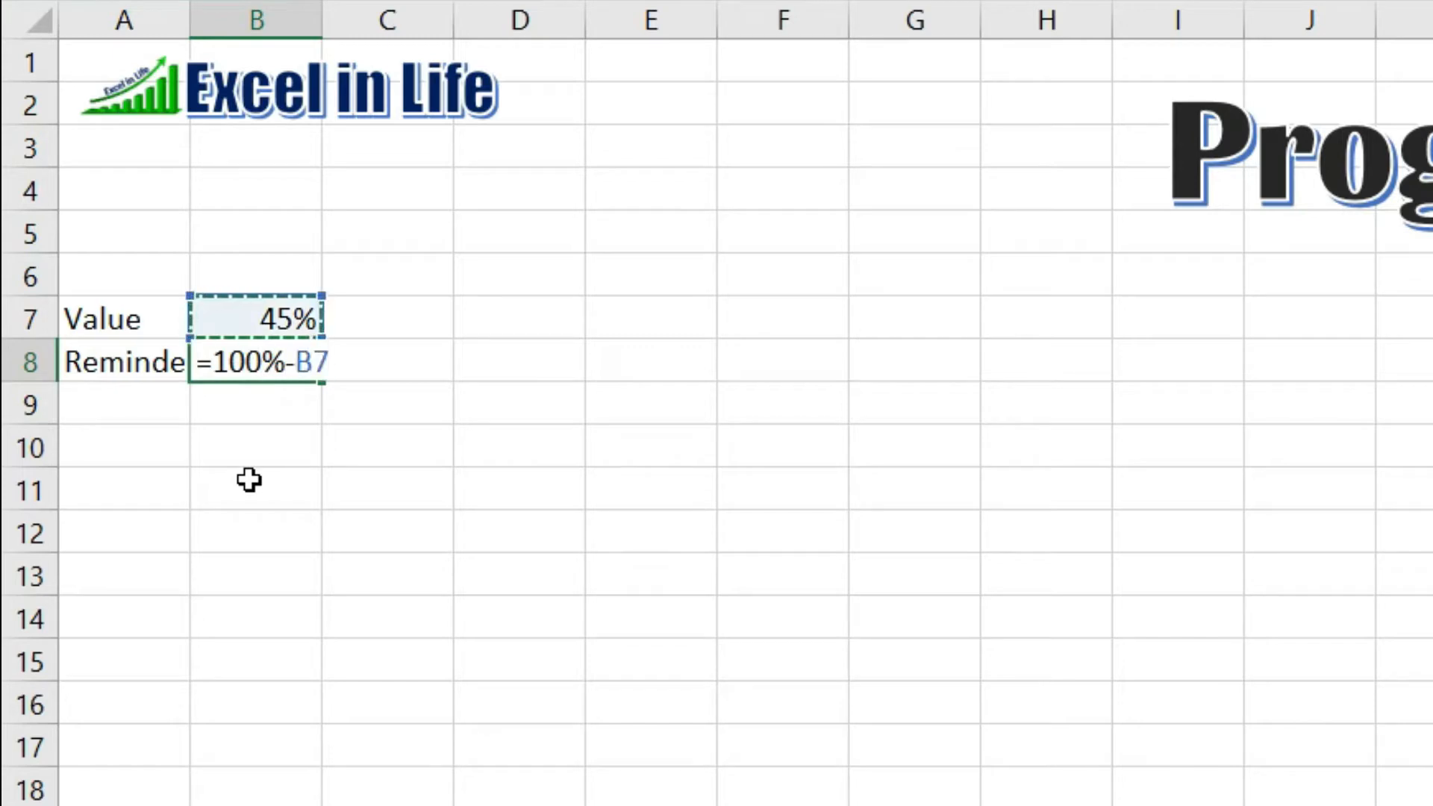
{"action": "key", "text": "Return"}
{"action": "key", "text": "Up"}
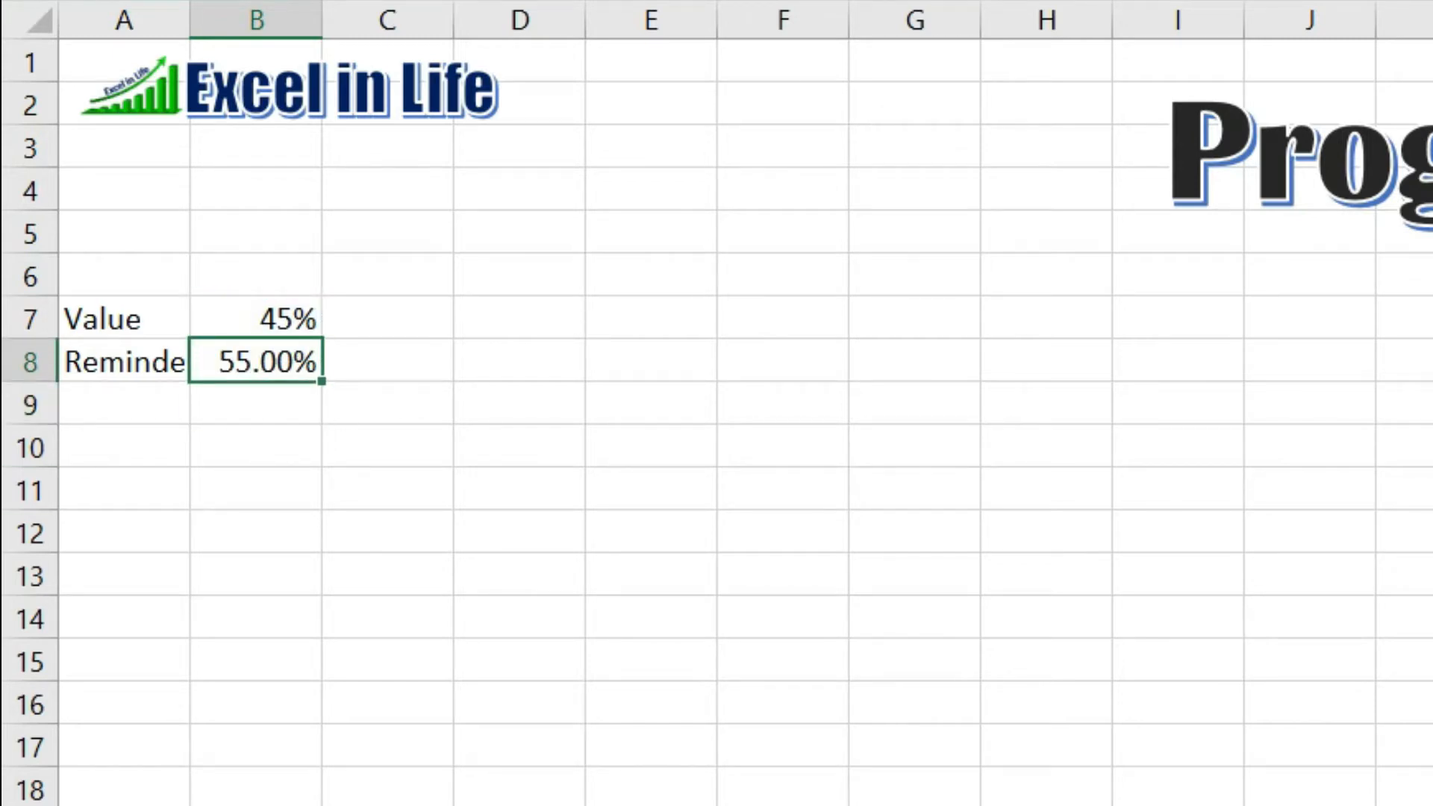
{"action": "key", "text": "ctrl+shift+5"}
{"action": "key", "text": "Up"}
{"action": "key", "text": "Up"}
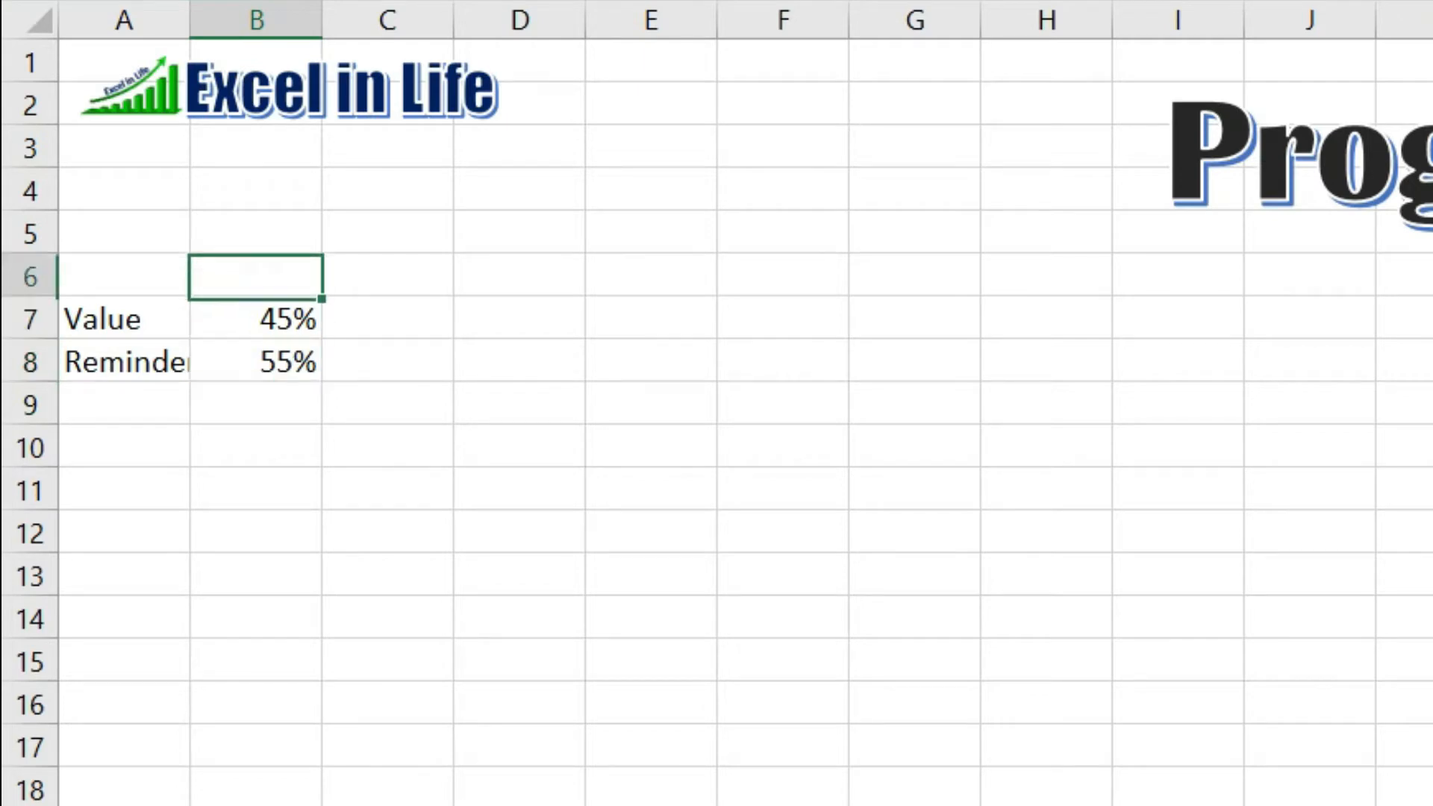
Step: Apply all borders to the range A7:B8
{"action": "key", "text": "Left"}
{"action": "key", "text": "Down"}
{"action": "key", "text": "shift+Right"}
{"action": "key", "text": "shift+Down"}
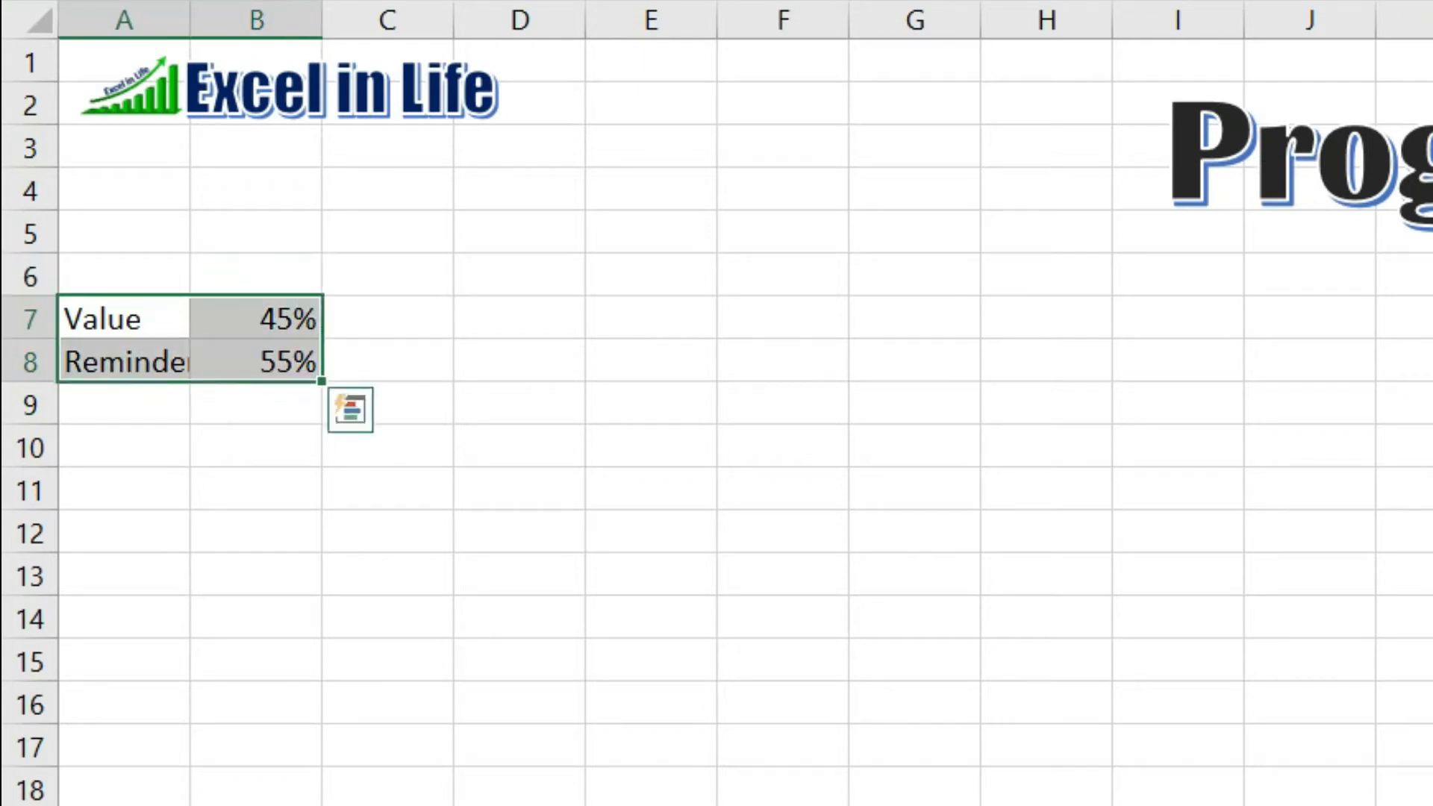
{"action": "key", "text": "alt+h"}
{"action": "key", "text": "b"}
{"action": "left_click", "coordinate": [591, 230]}
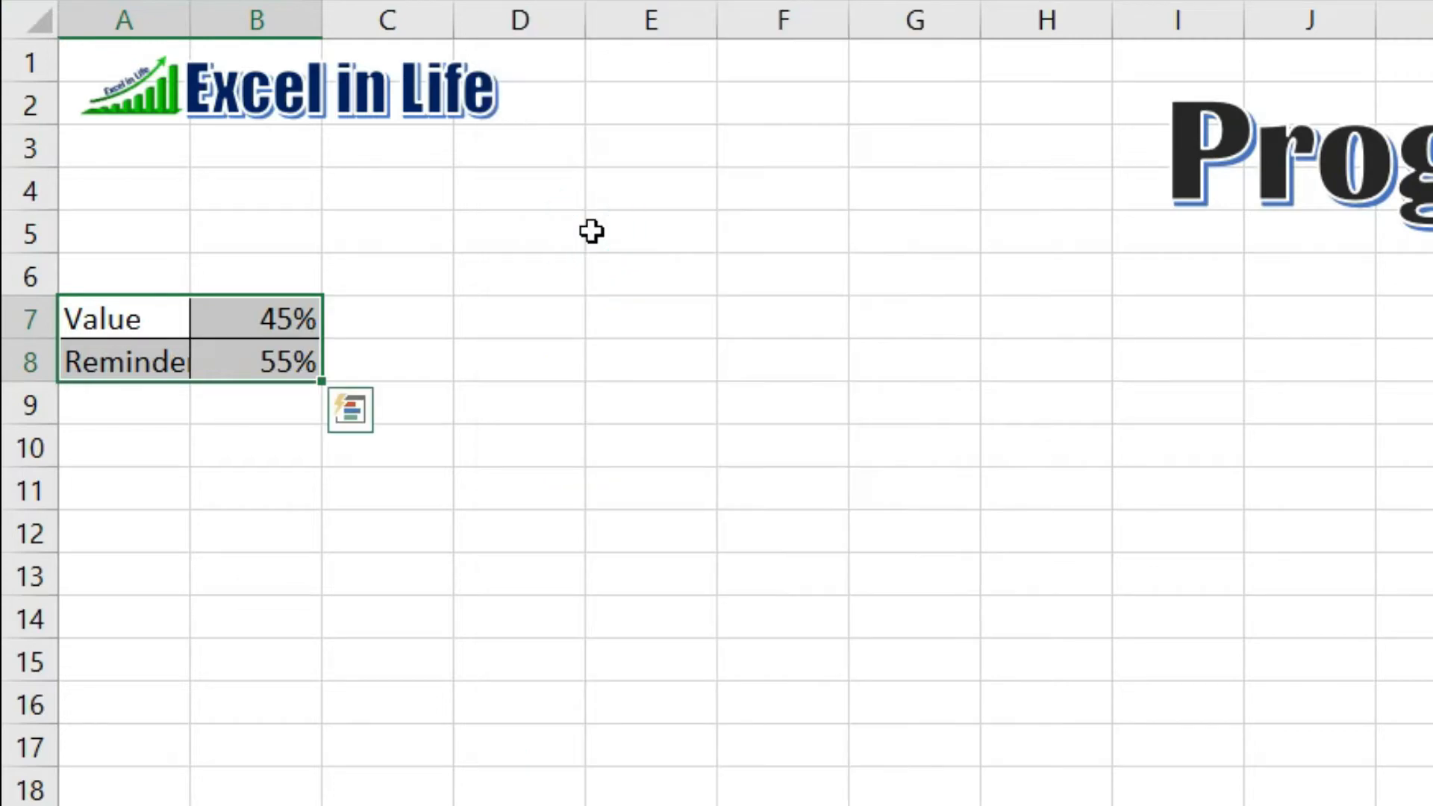
{"action": "key", "text": "Up"}
{"action": "key", "text": "Down"}
{"action": "key", "text": "Right"}
{"action": "key", "text": "Right"}
{"action": "key", "text": "Right"}
{"action": "key", "text": "Right"}
{"action": "key", "text": "Right"}
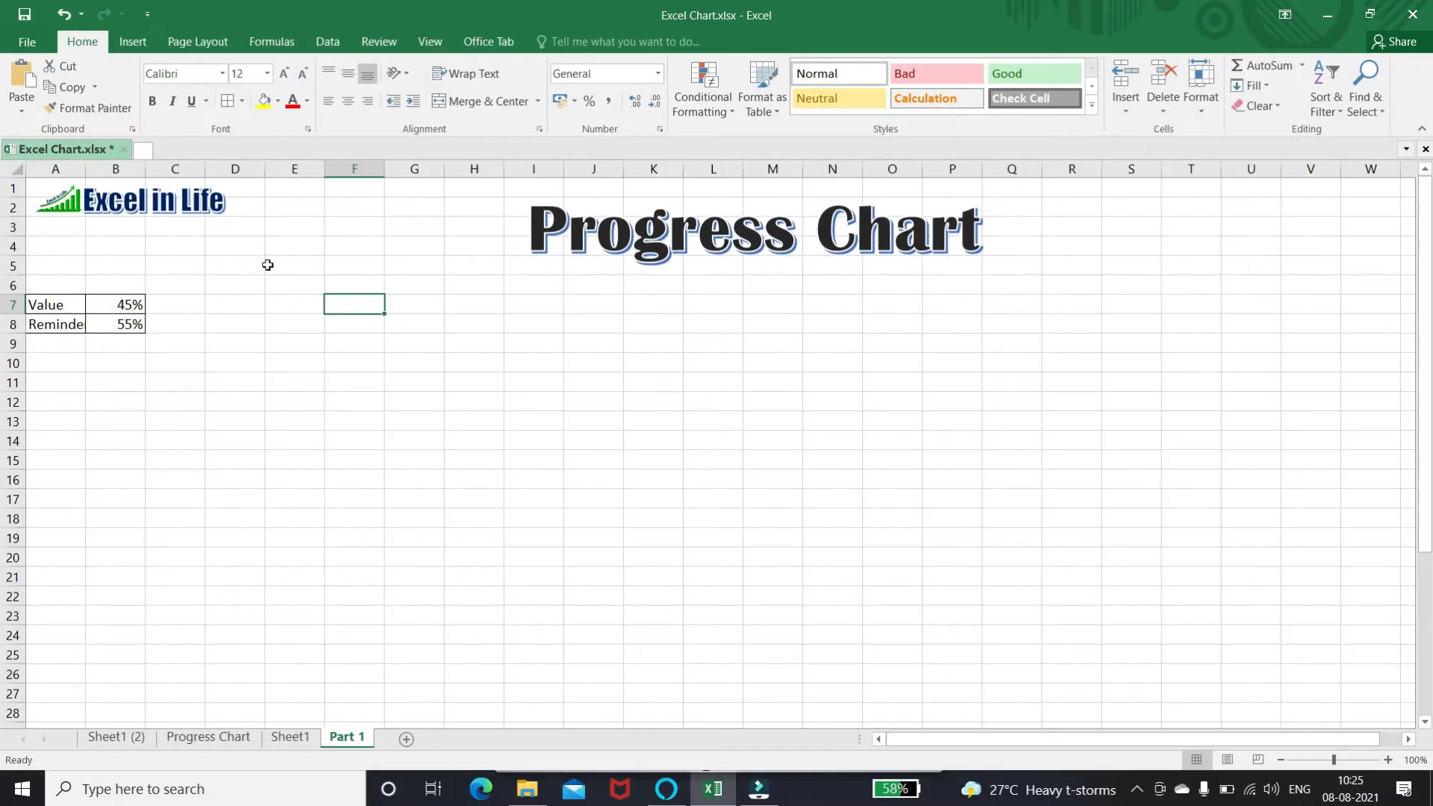
{"action": "key", "text": "Down"}
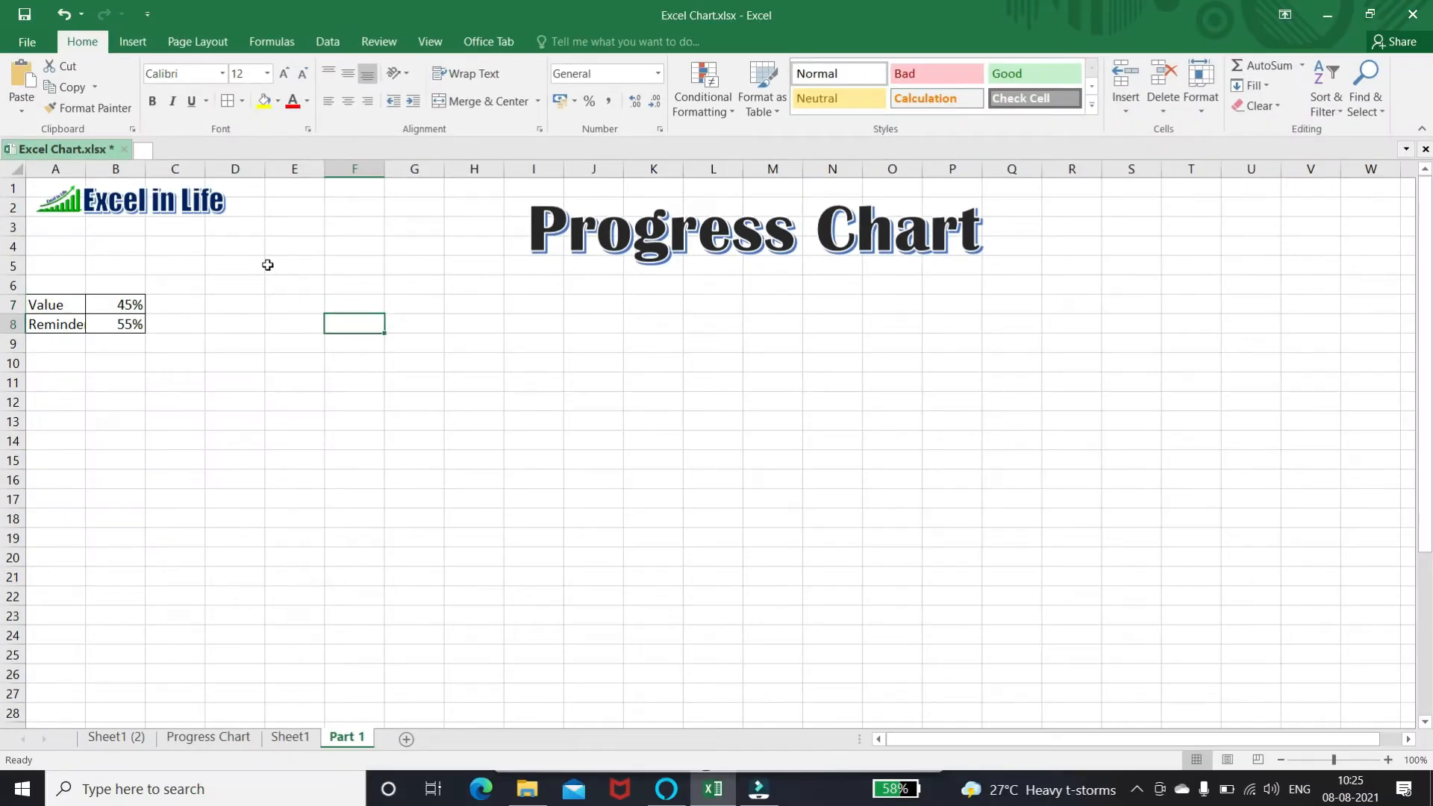
Step: Insert a doughnut chart based on the percentages in B7:B8
{"action": "key", "text": "Left"}
{"action": "key", "text": "Left"}
{"action": "key", "text": "Left"}
{"action": "key", "text": "Left"}
{"action": "key", "text": "shift+Up"}
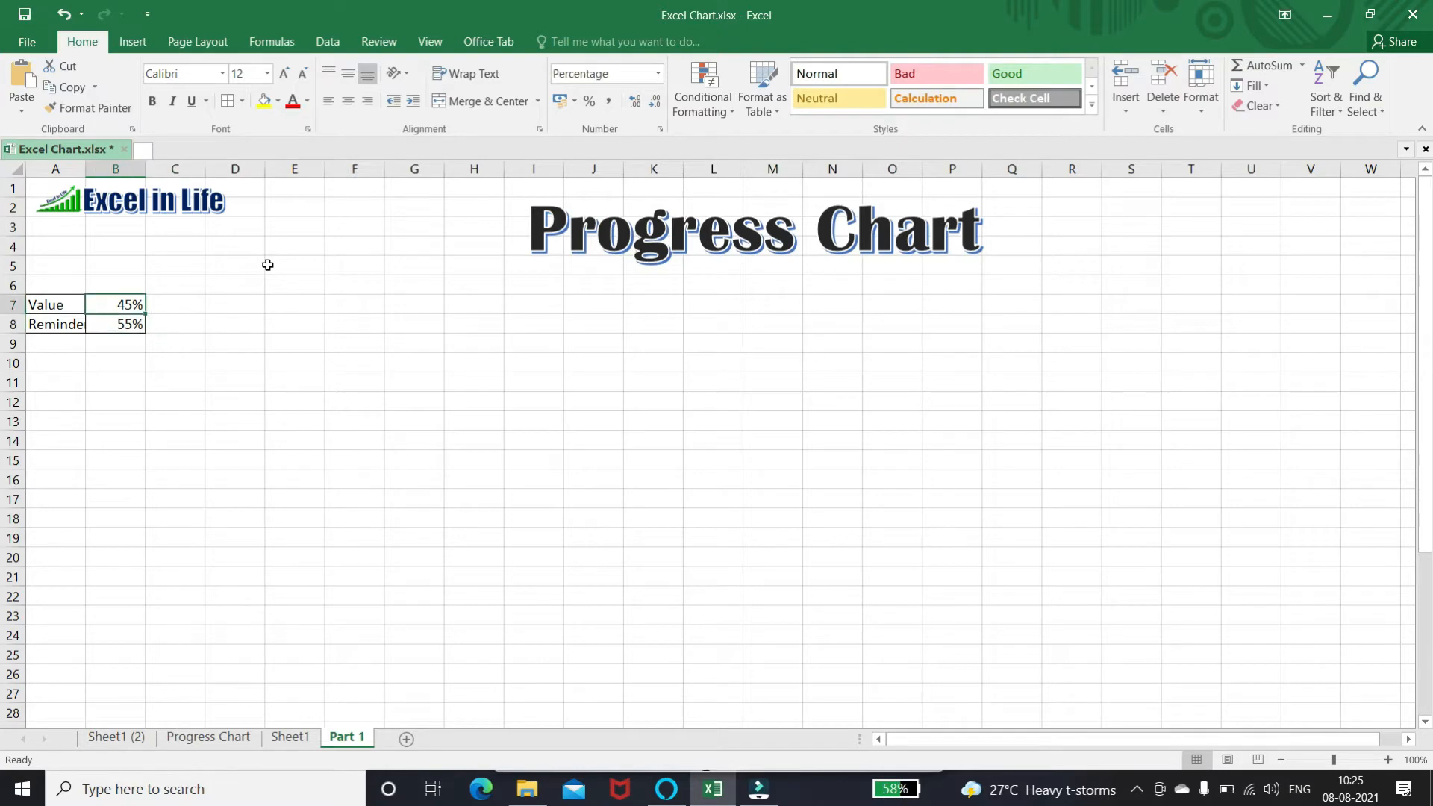
{"action": "key", "text": "shift+Down"}
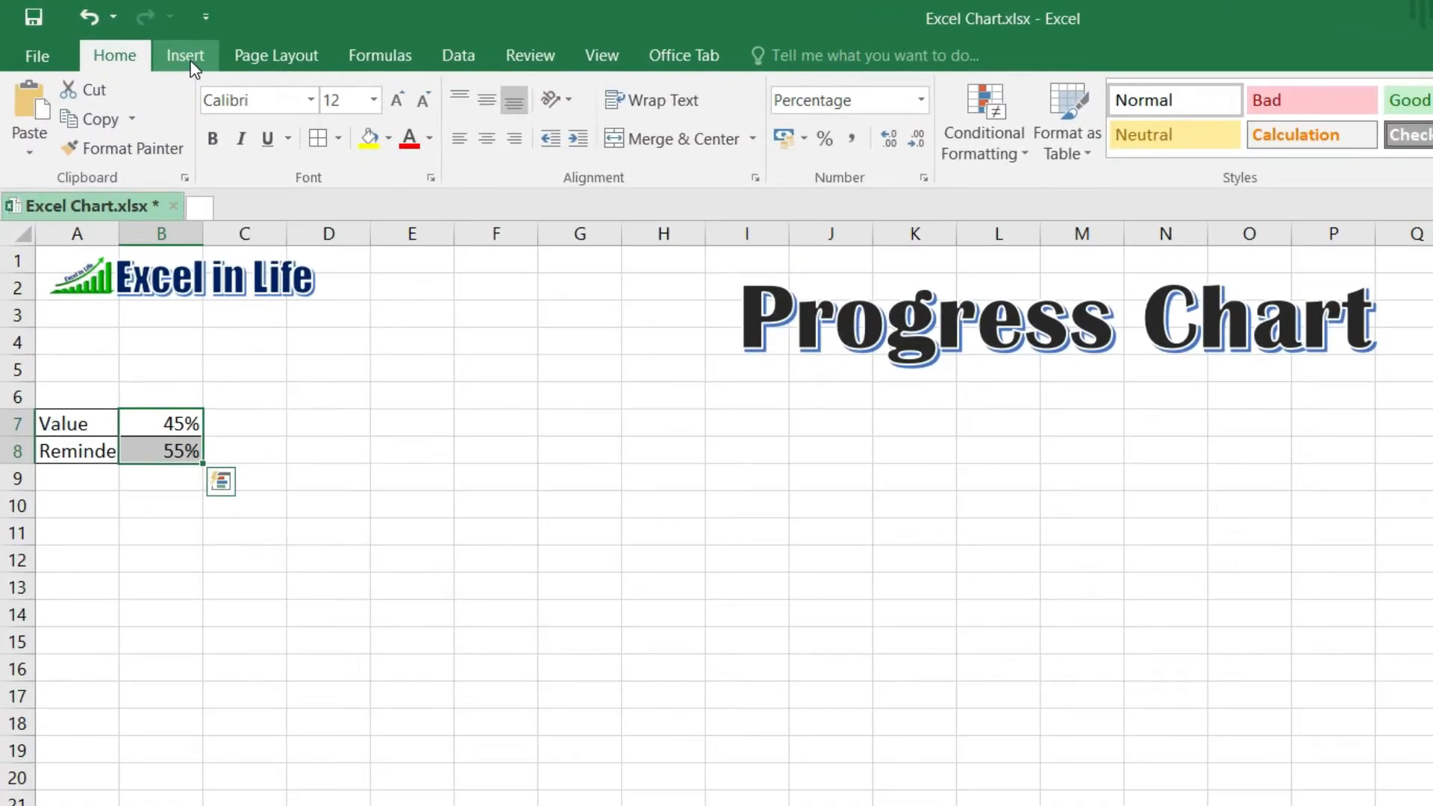
{"action": "left_click", "coordinate": [136, 43]}
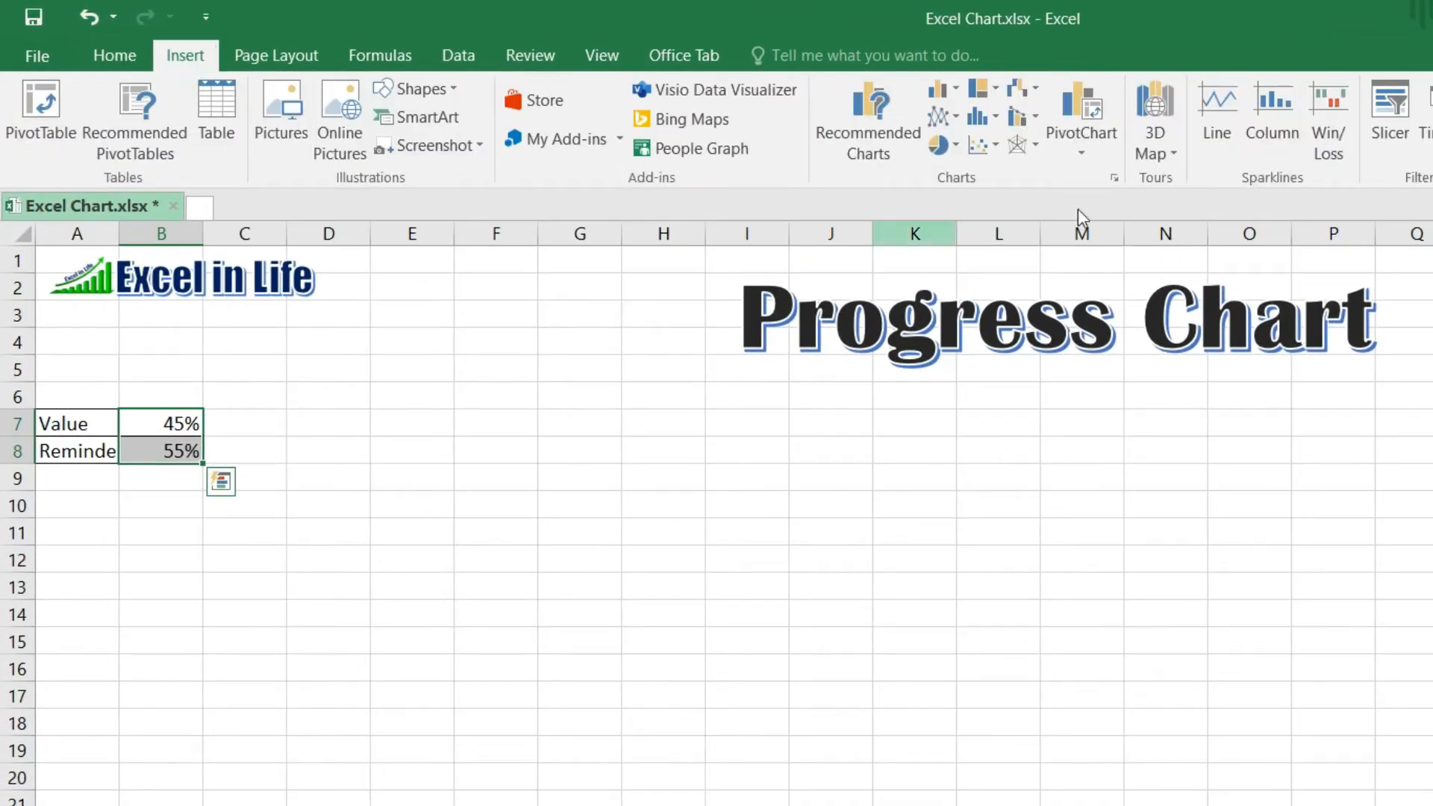
{"action": "left_click", "coordinate": [956, 148]}
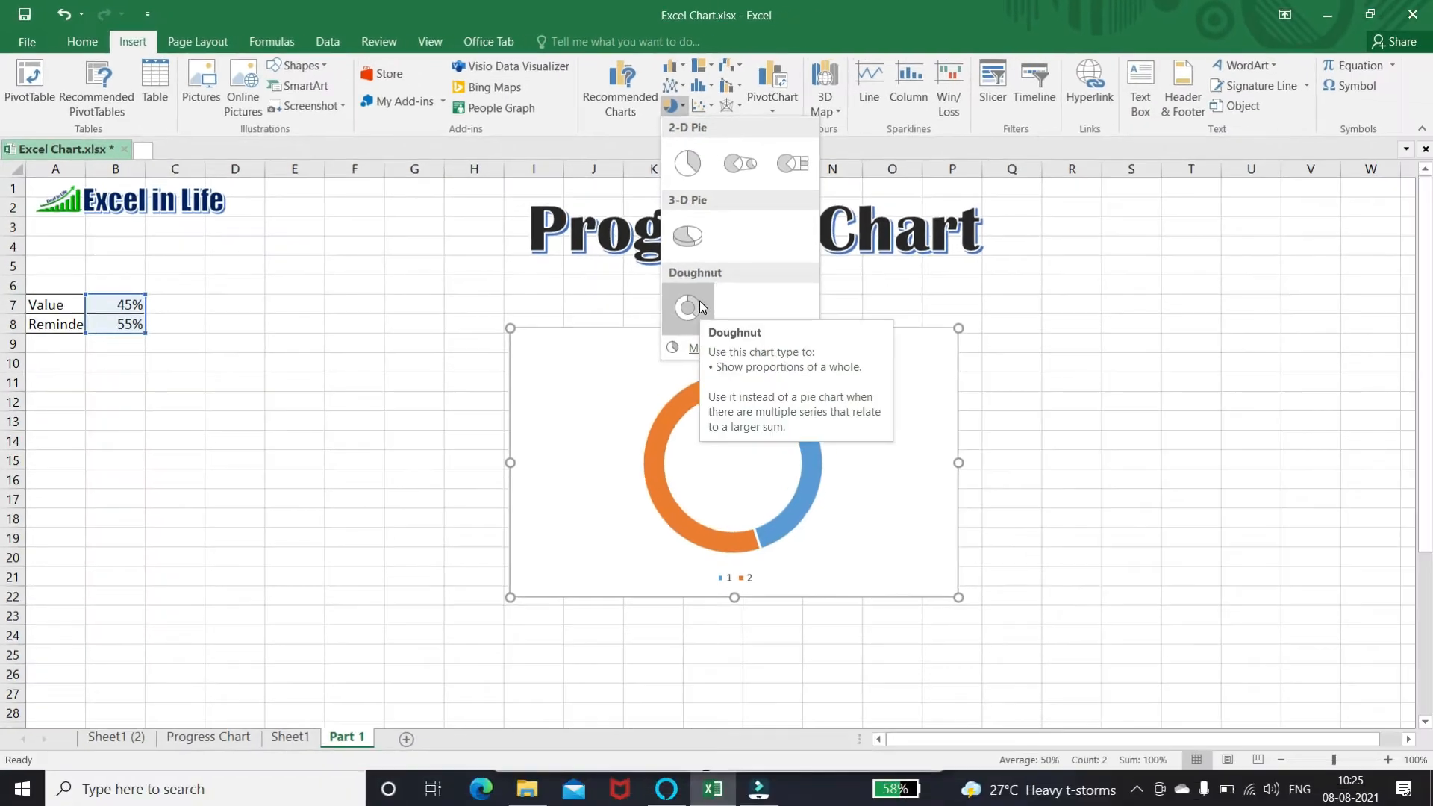
{"action": "left_click", "coordinate": [751, 329]}
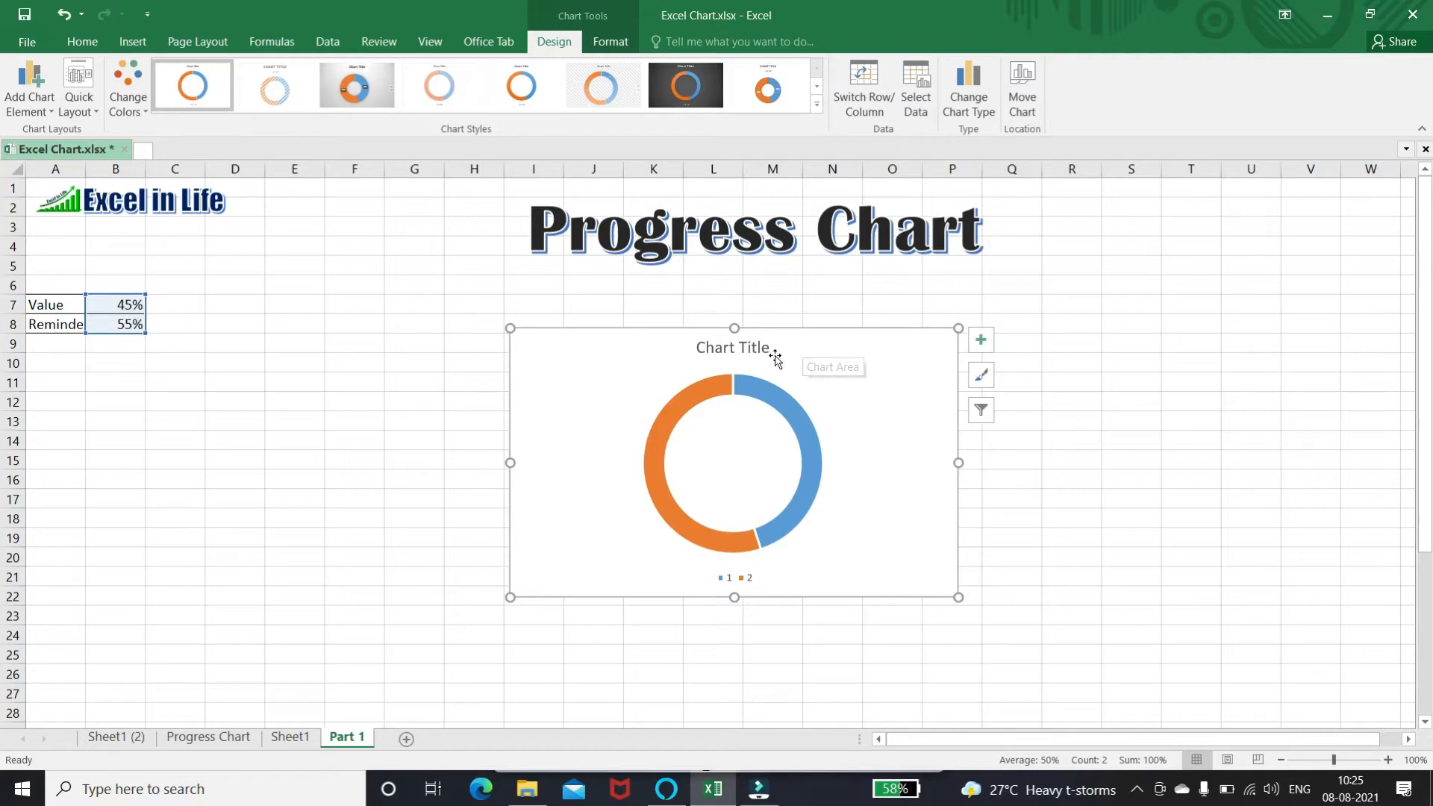
Step: Delete the chart title and the legend from the doughnut chart
{"action": "left_click", "coordinate": [752, 348]}
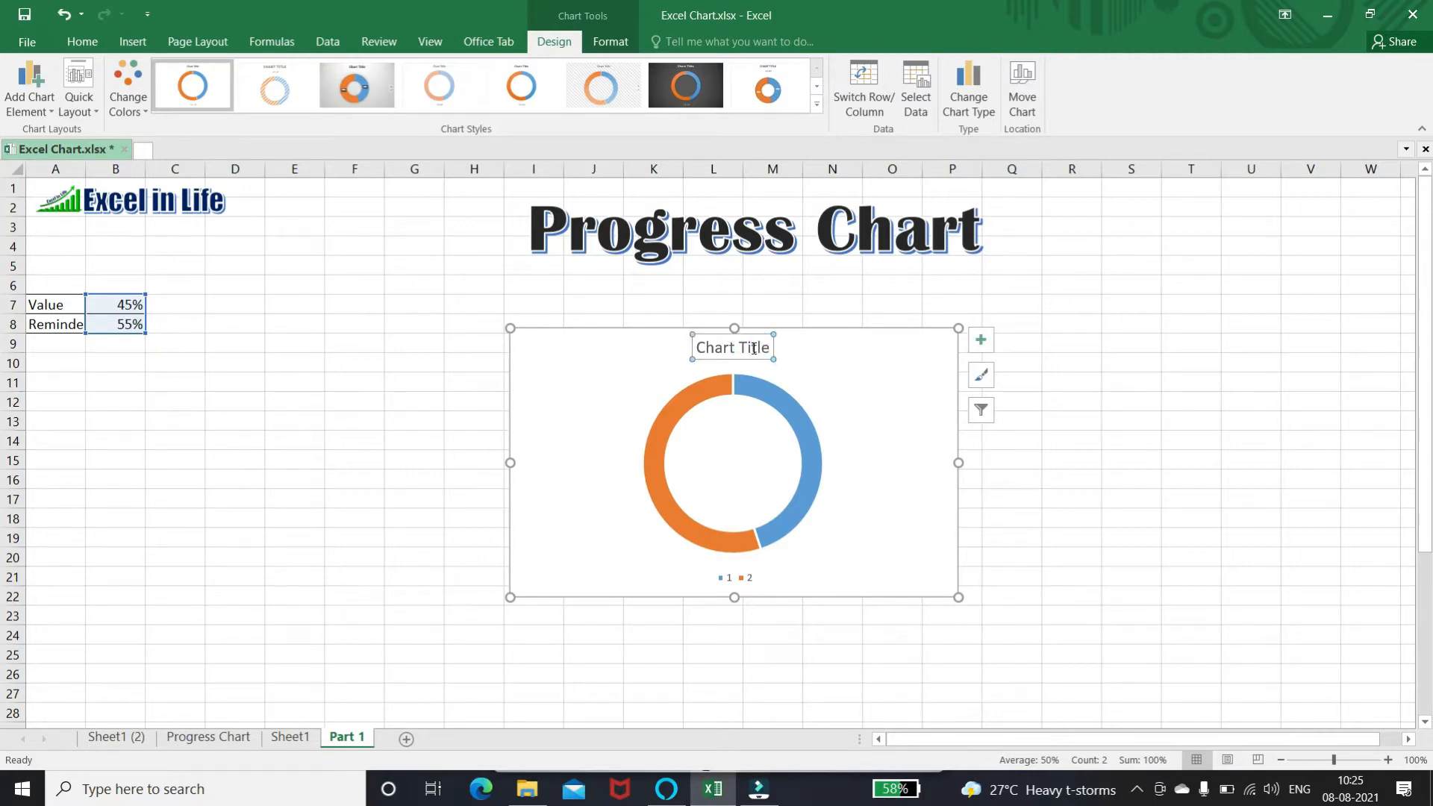
{"action": "key", "text": "Delete"}
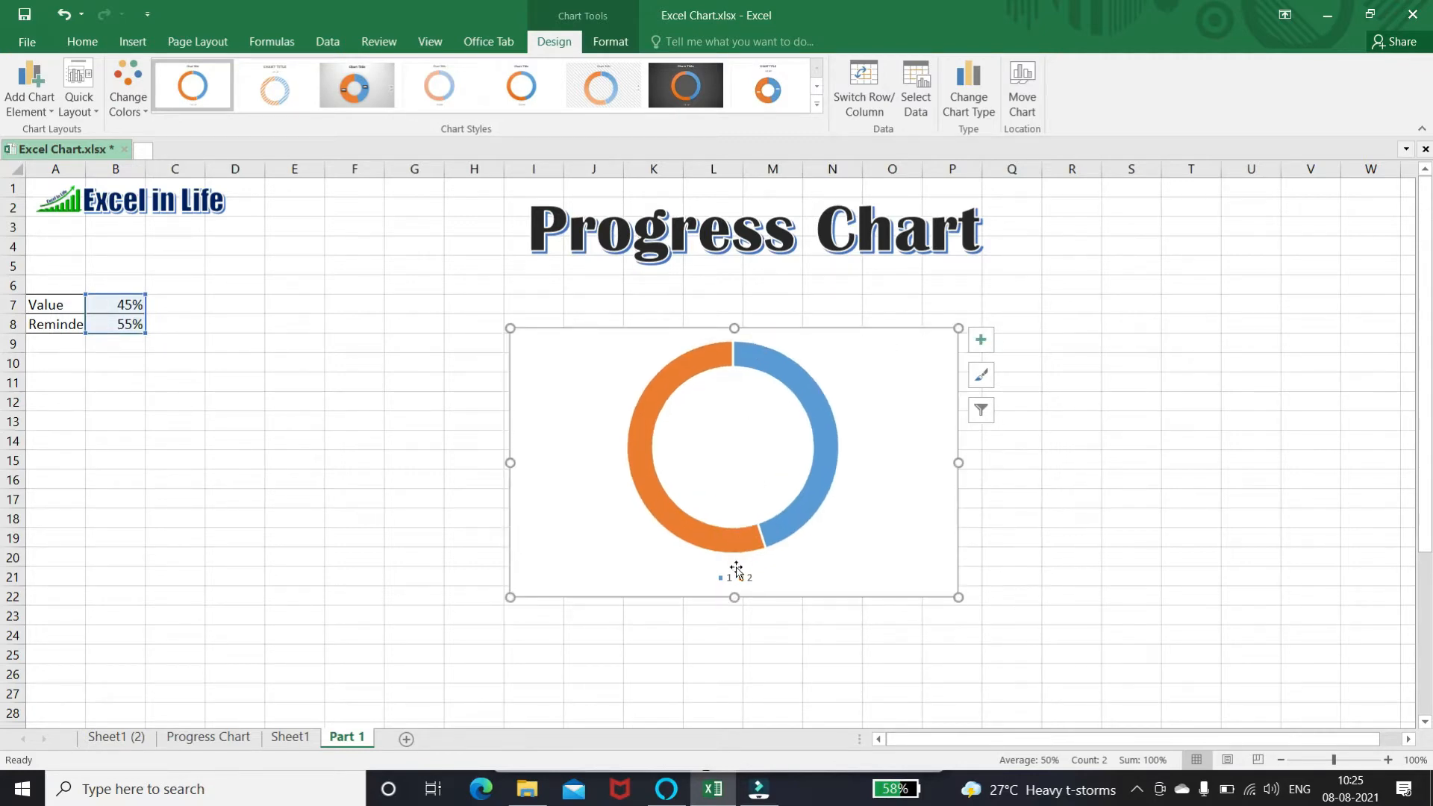
{"action": "left_click", "coordinate": [735, 578]}
{"action": "key", "text": "Delete"}
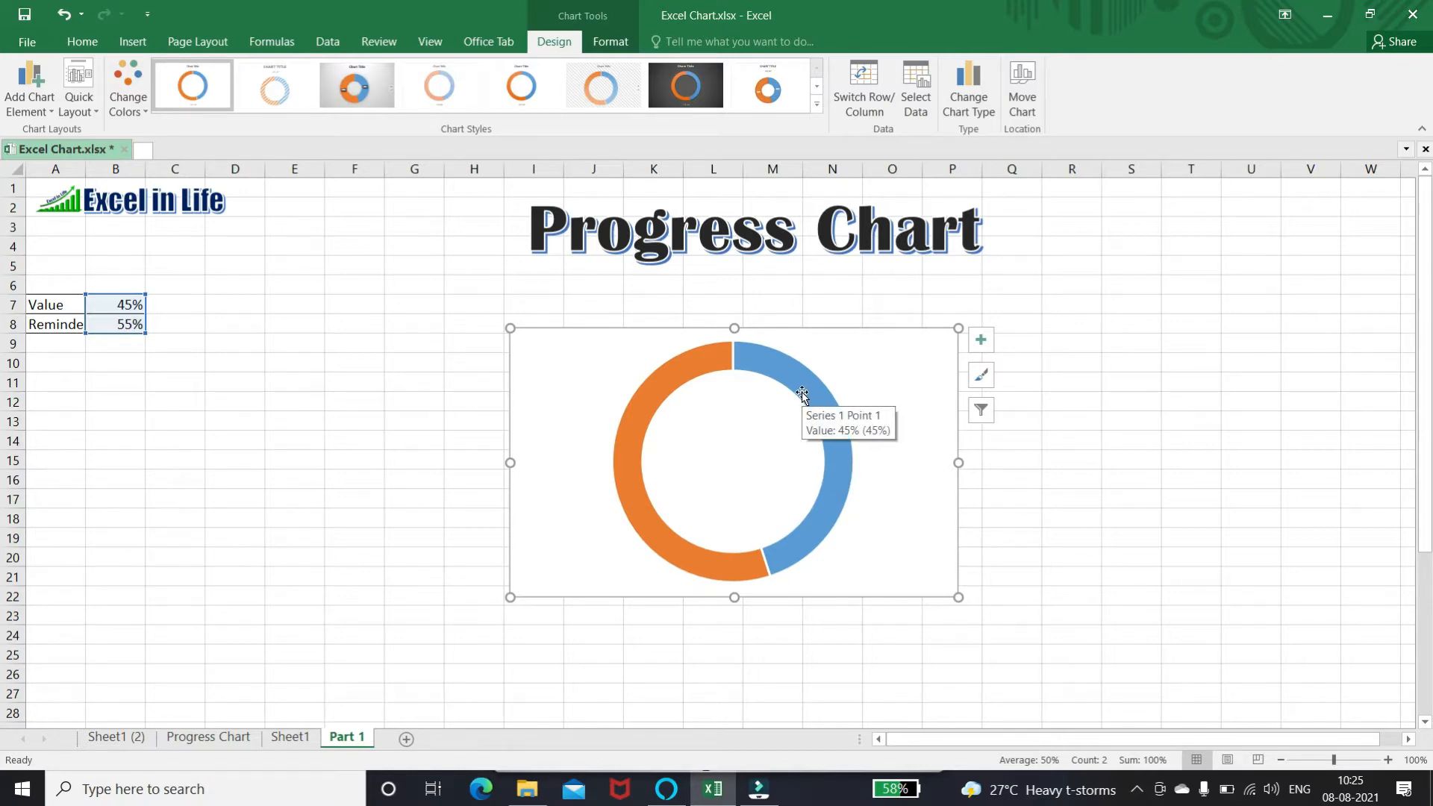
Step: Set the doughnut series' hole size to 60%
{"action": "left_click", "coordinate": [645, 393]}
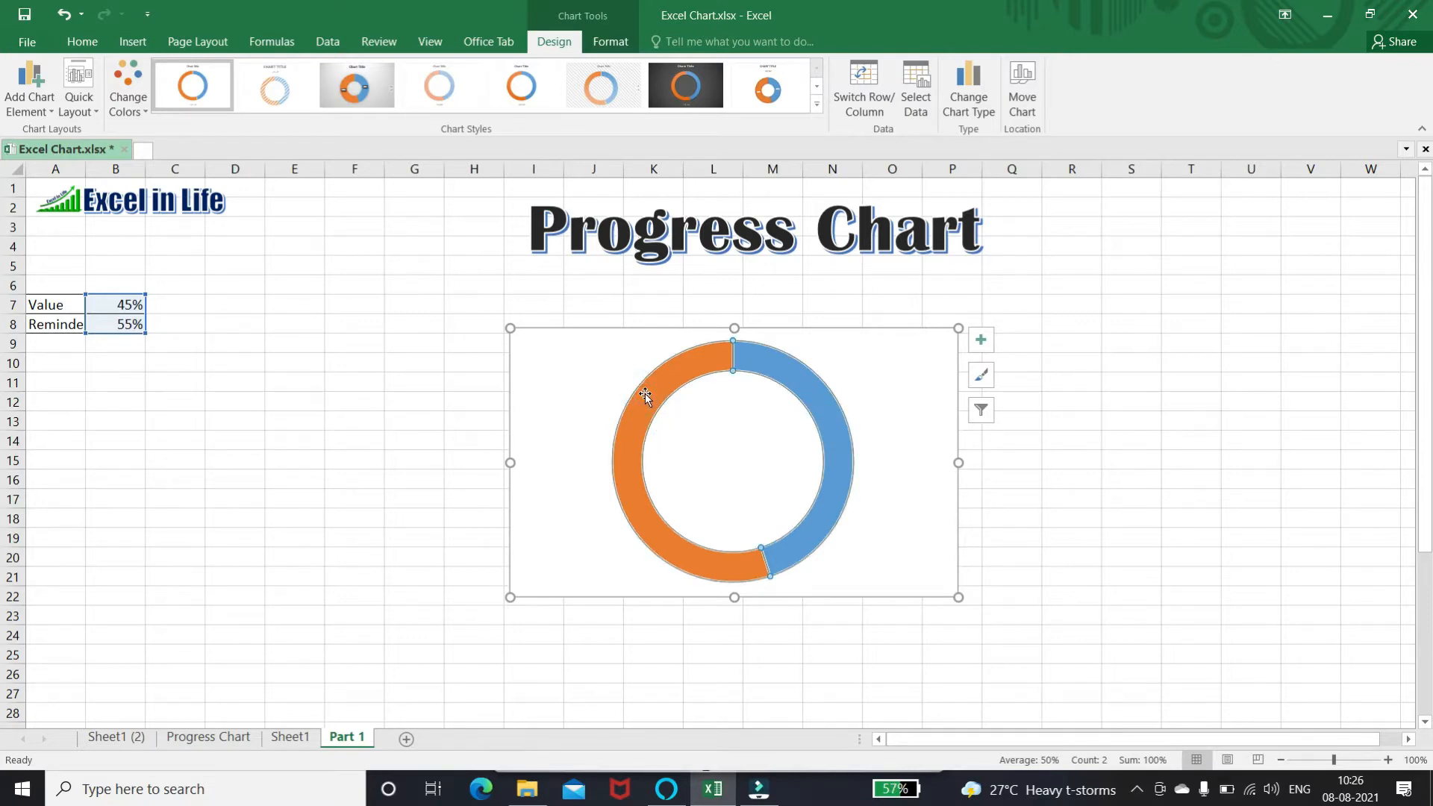
{"action": "right_click", "coordinate": [674, 378]}
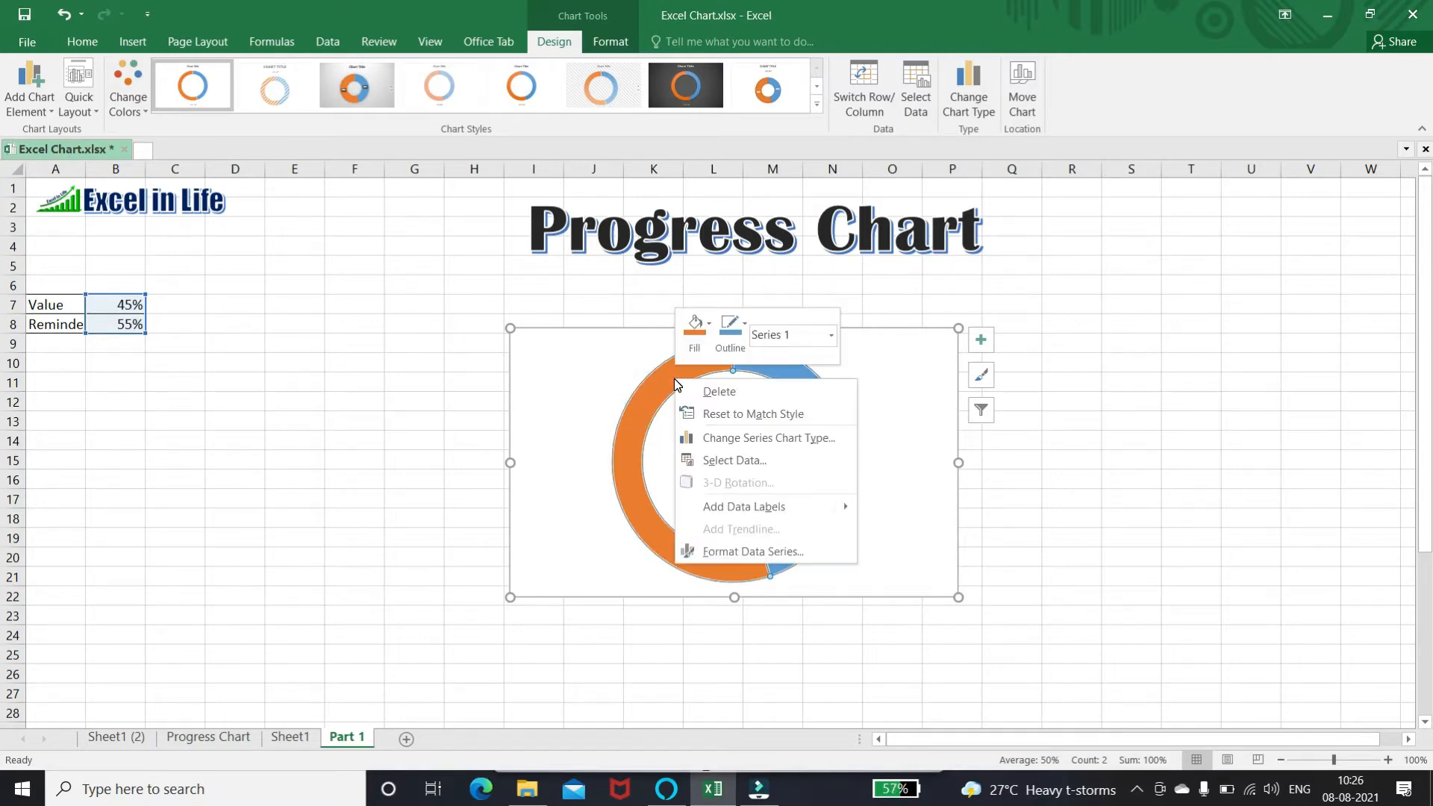
{"action": "left_click", "coordinate": [753, 551]}
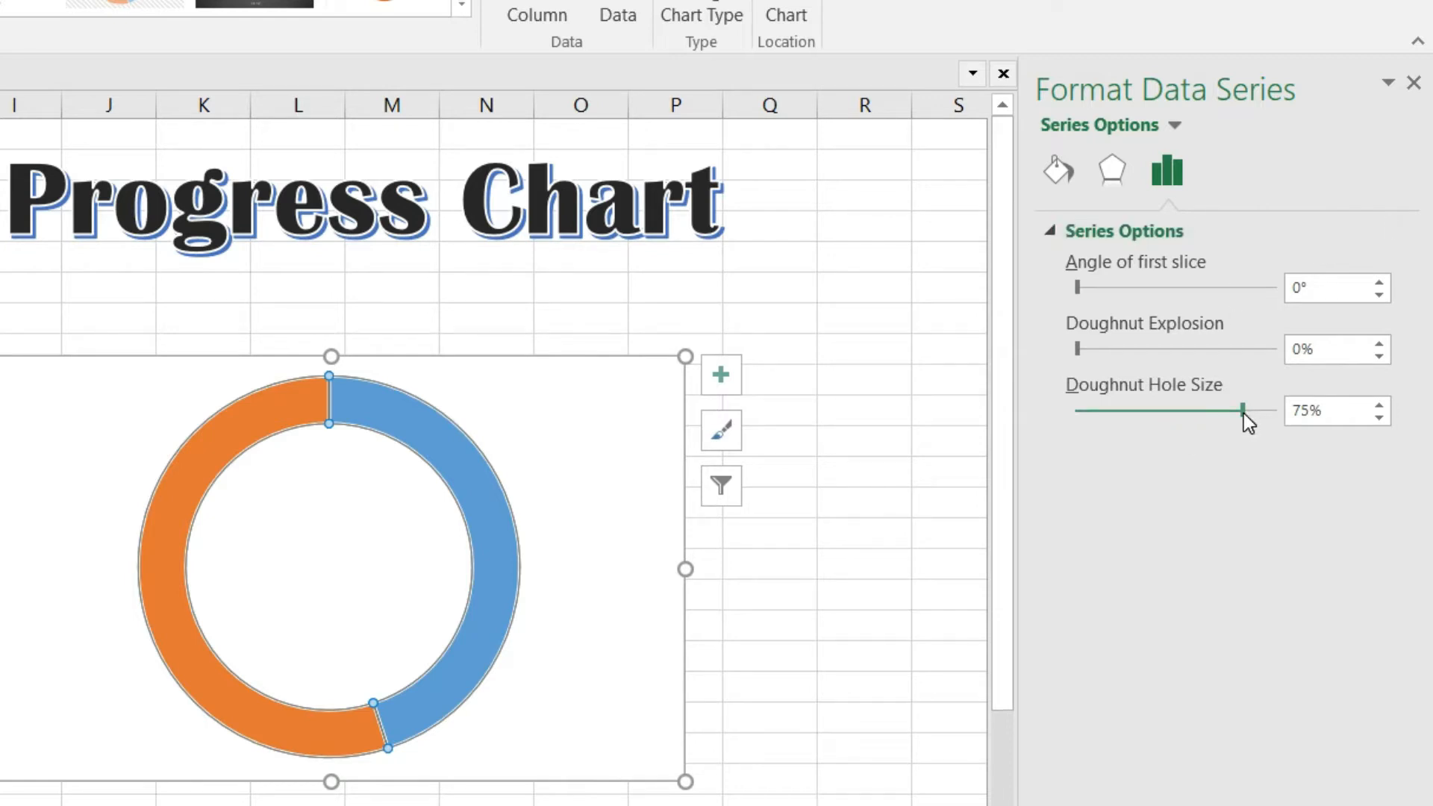
{"action": "left_click_drag", "start_coordinate": [1244, 413], "coordinate": [1212, 414]}
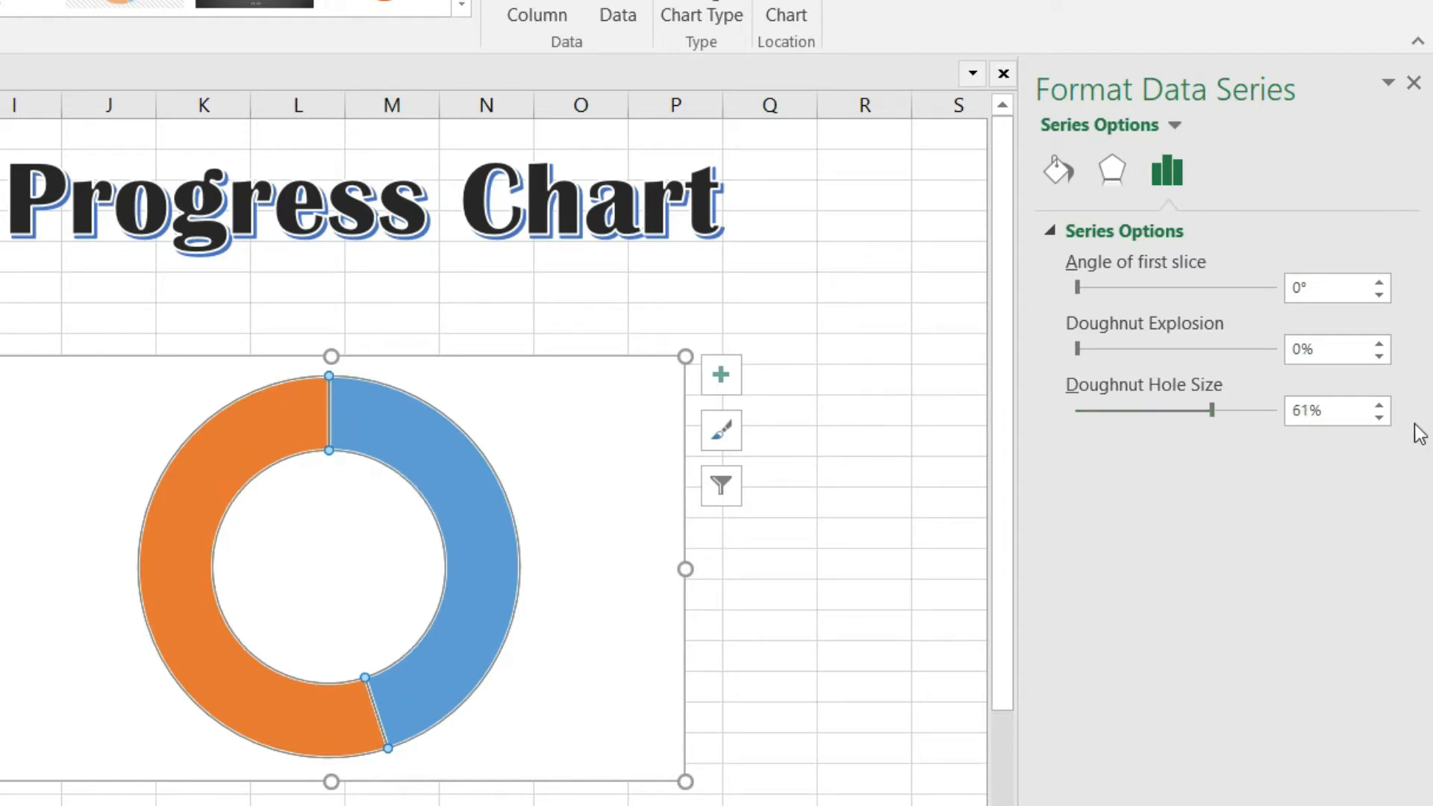
{"action": "left_click", "coordinate": [1378, 419]}
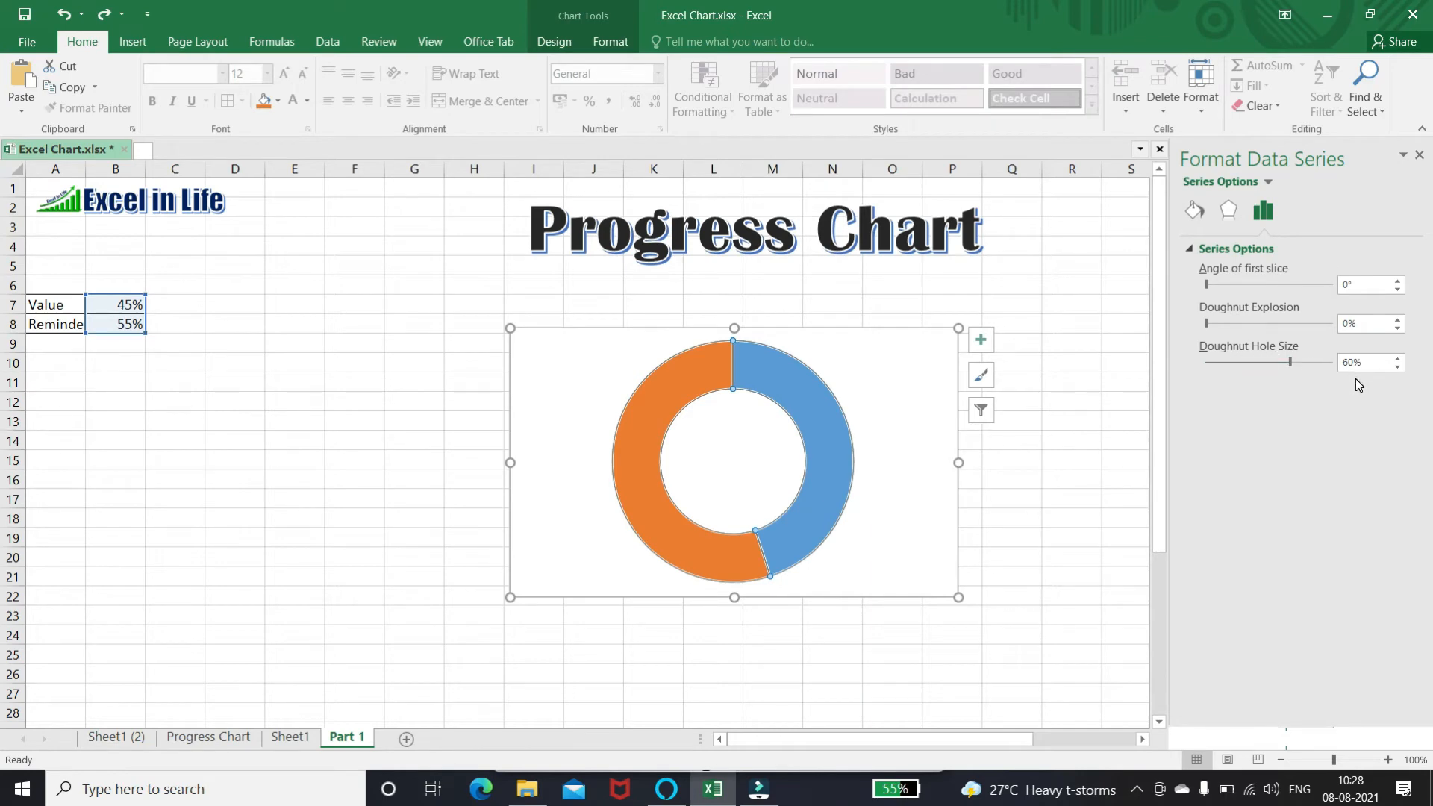
{"action": "left_click", "coordinate": [1034, 422]}
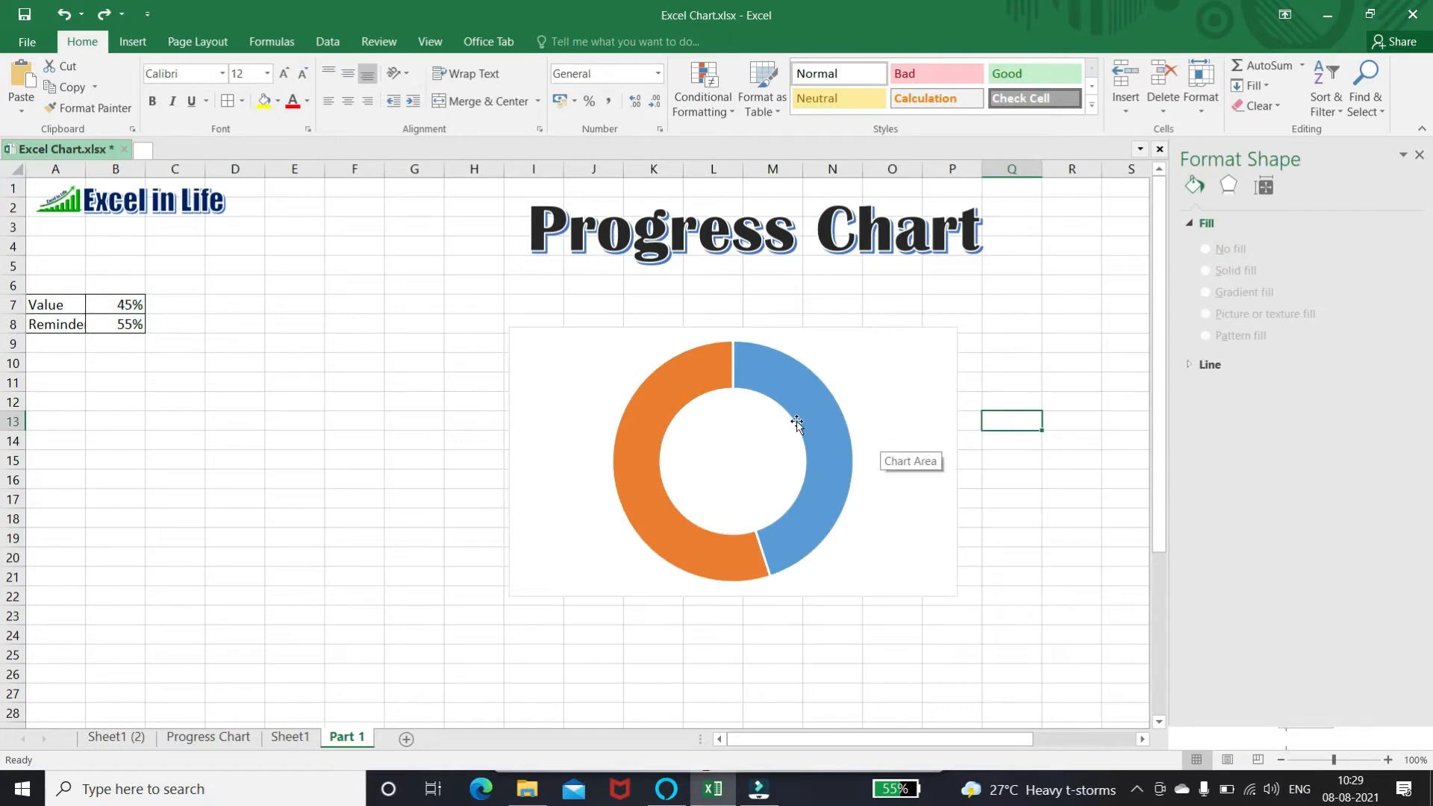
Step: Give the 55% slice of the doughnut a solid fill in the lightest tint of Orange, Accent 2
{"action": "mouse_move", "coordinate": [684, 381]}
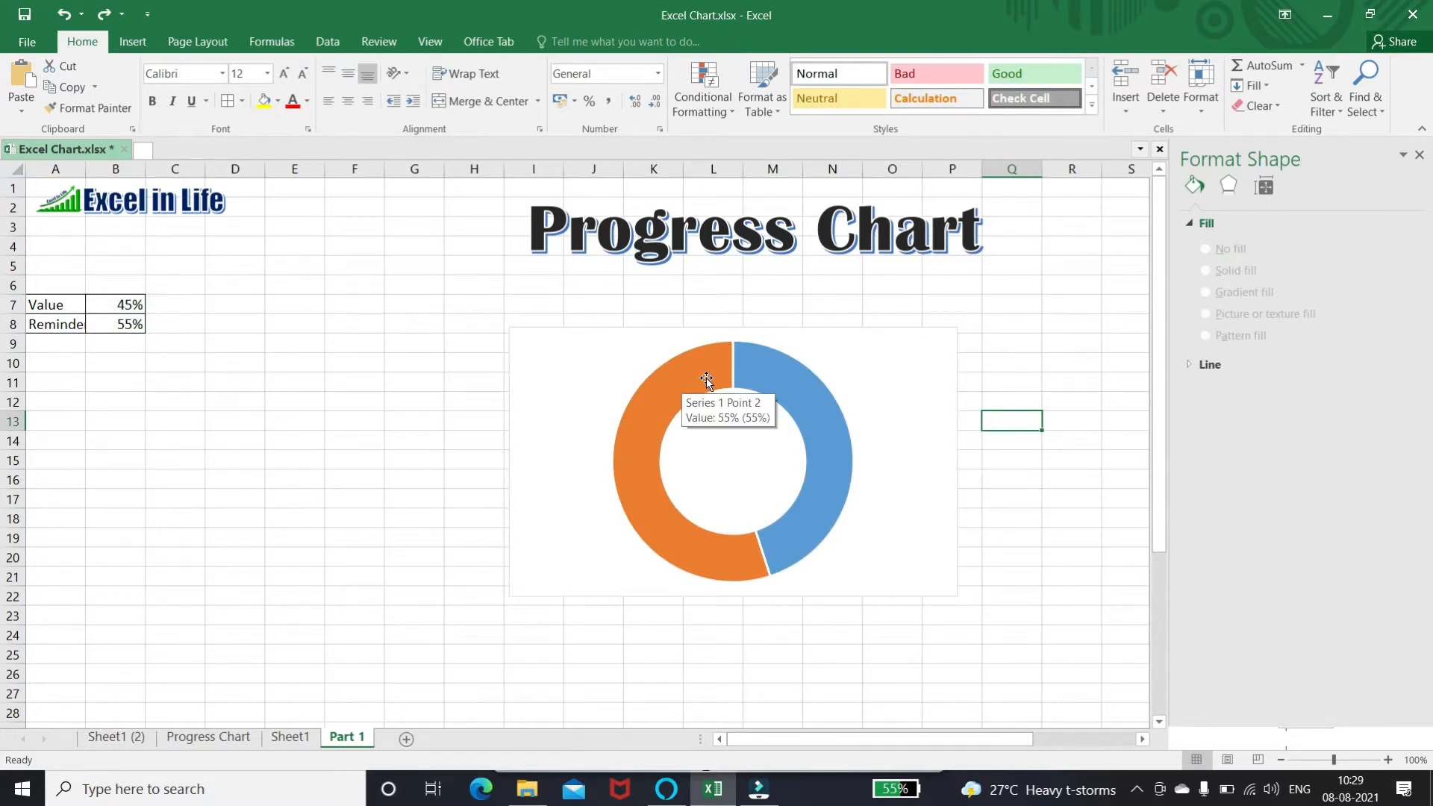
{"action": "left_click", "coordinate": [706, 381]}
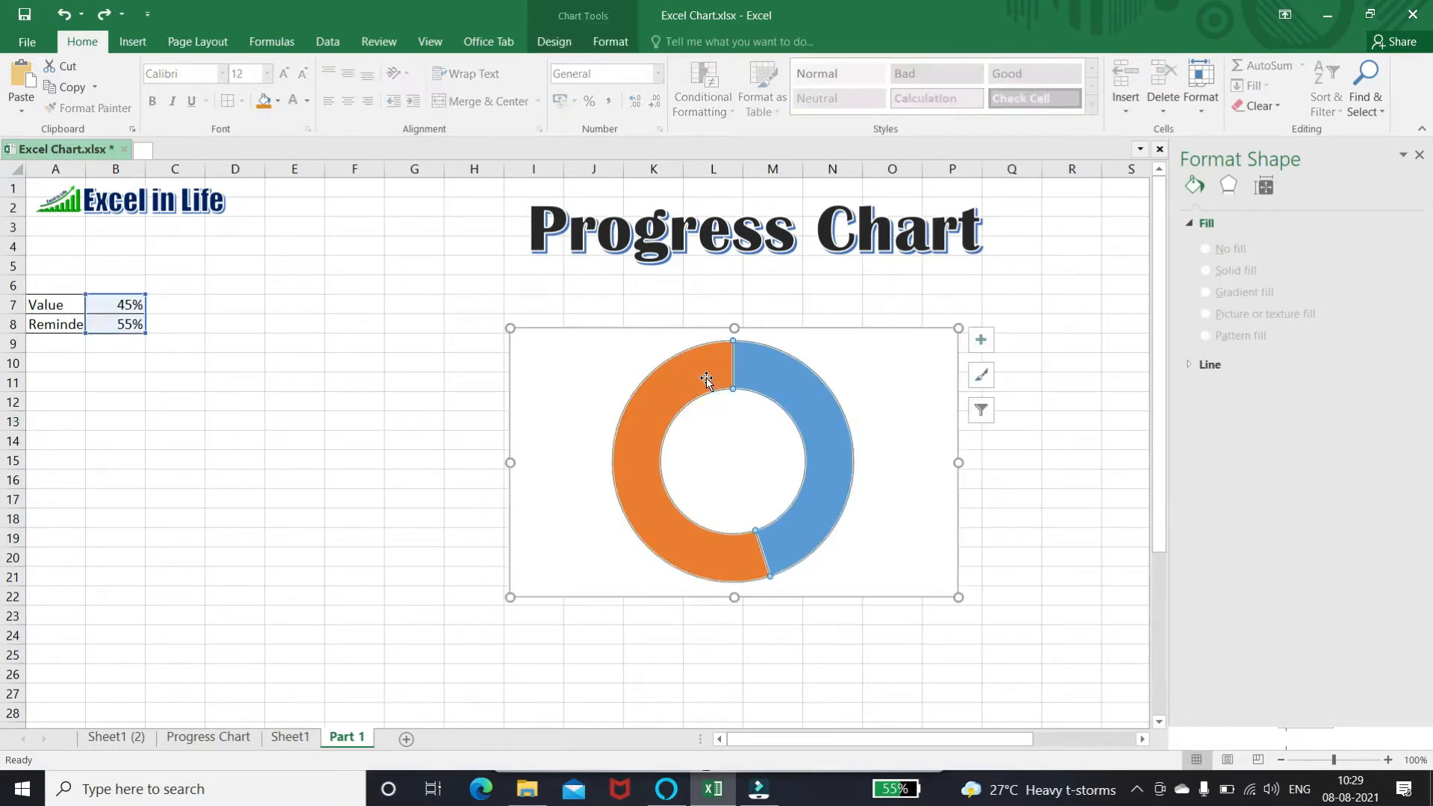
{"action": "left_click", "coordinate": [706, 380]}
{"action": "left_click", "coordinate": [1195, 211]}
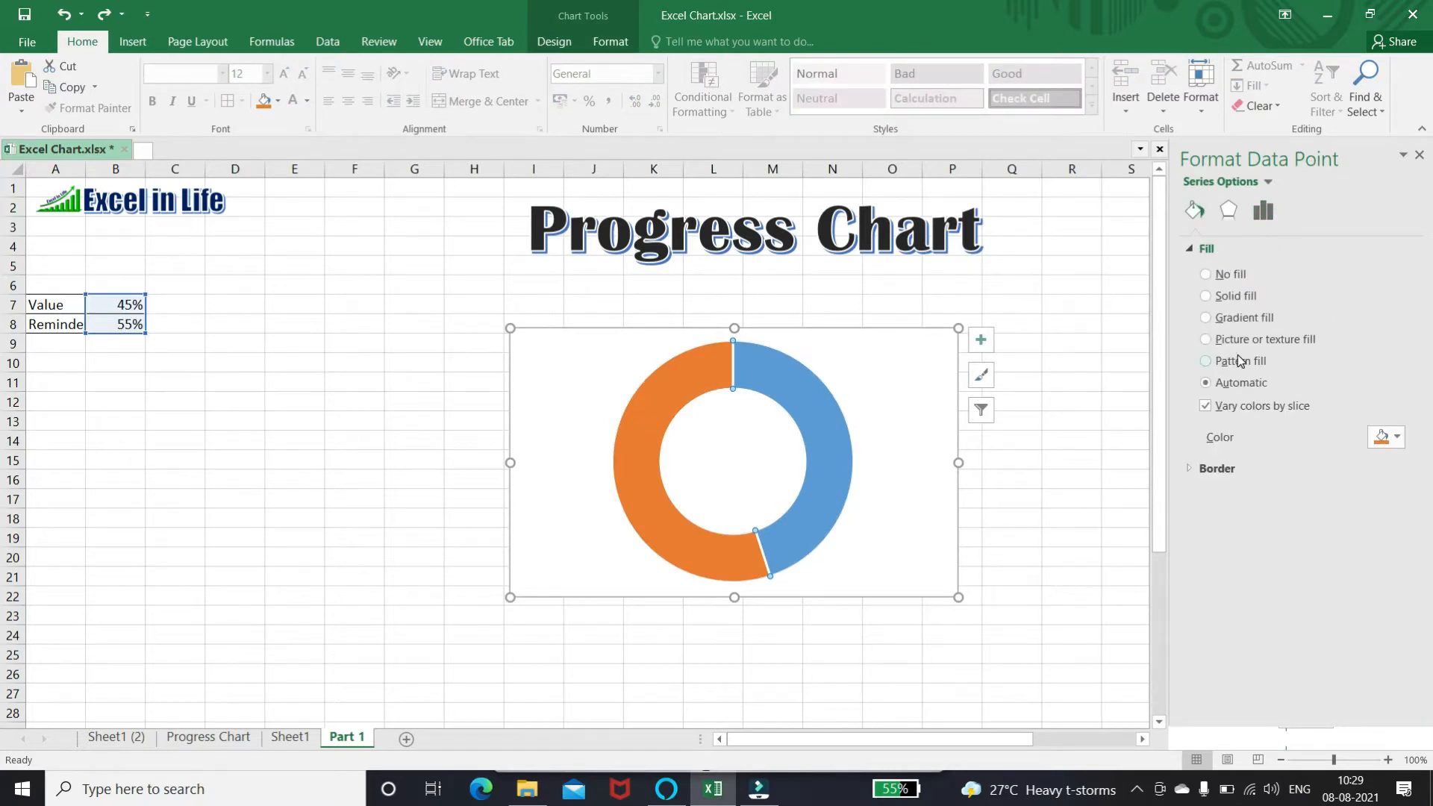
{"action": "left_click", "coordinate": [1225, 296]}
{"action": "left_click", "coordinate": [1396, 441]}
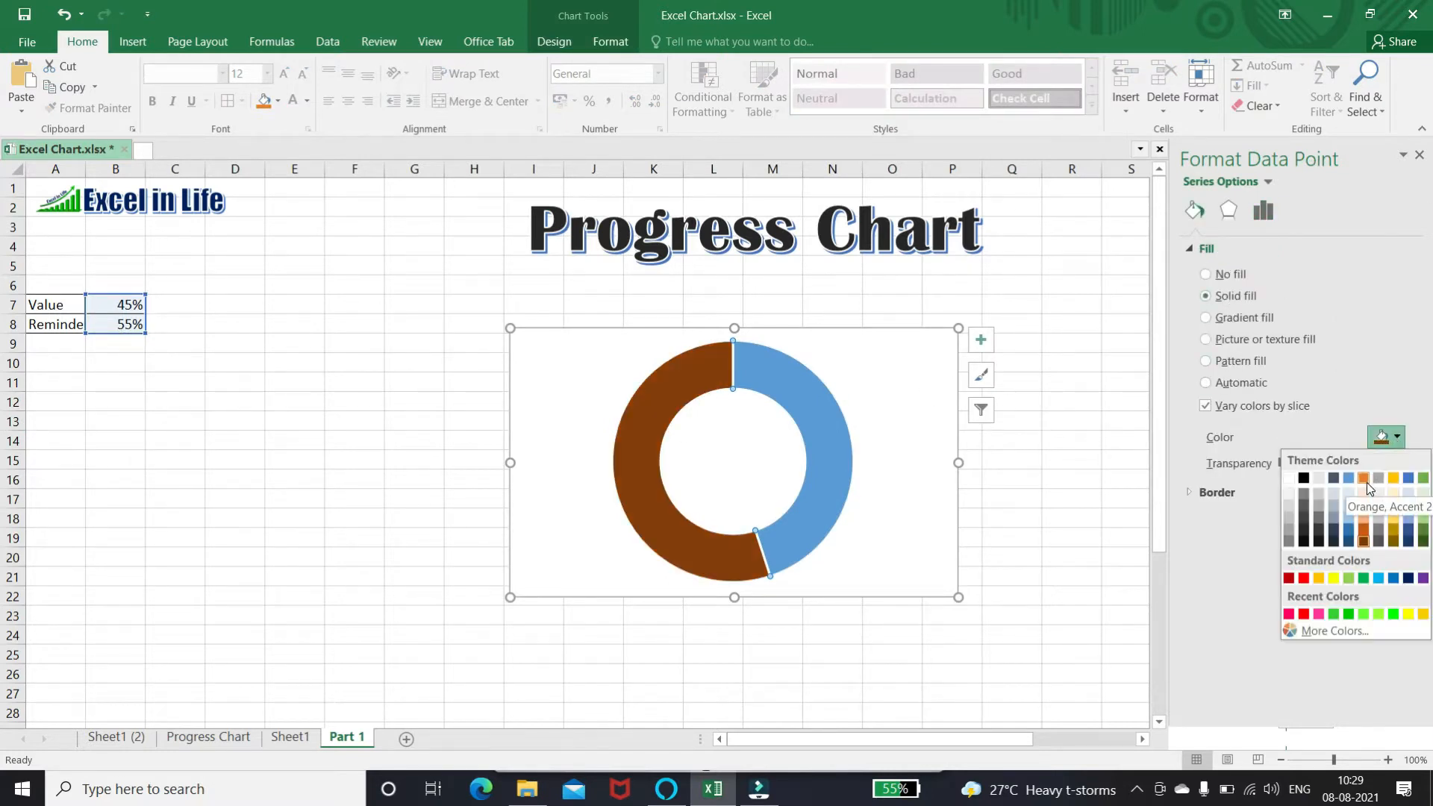
{"action": "left_click", "coordinate": [1362, 496]}
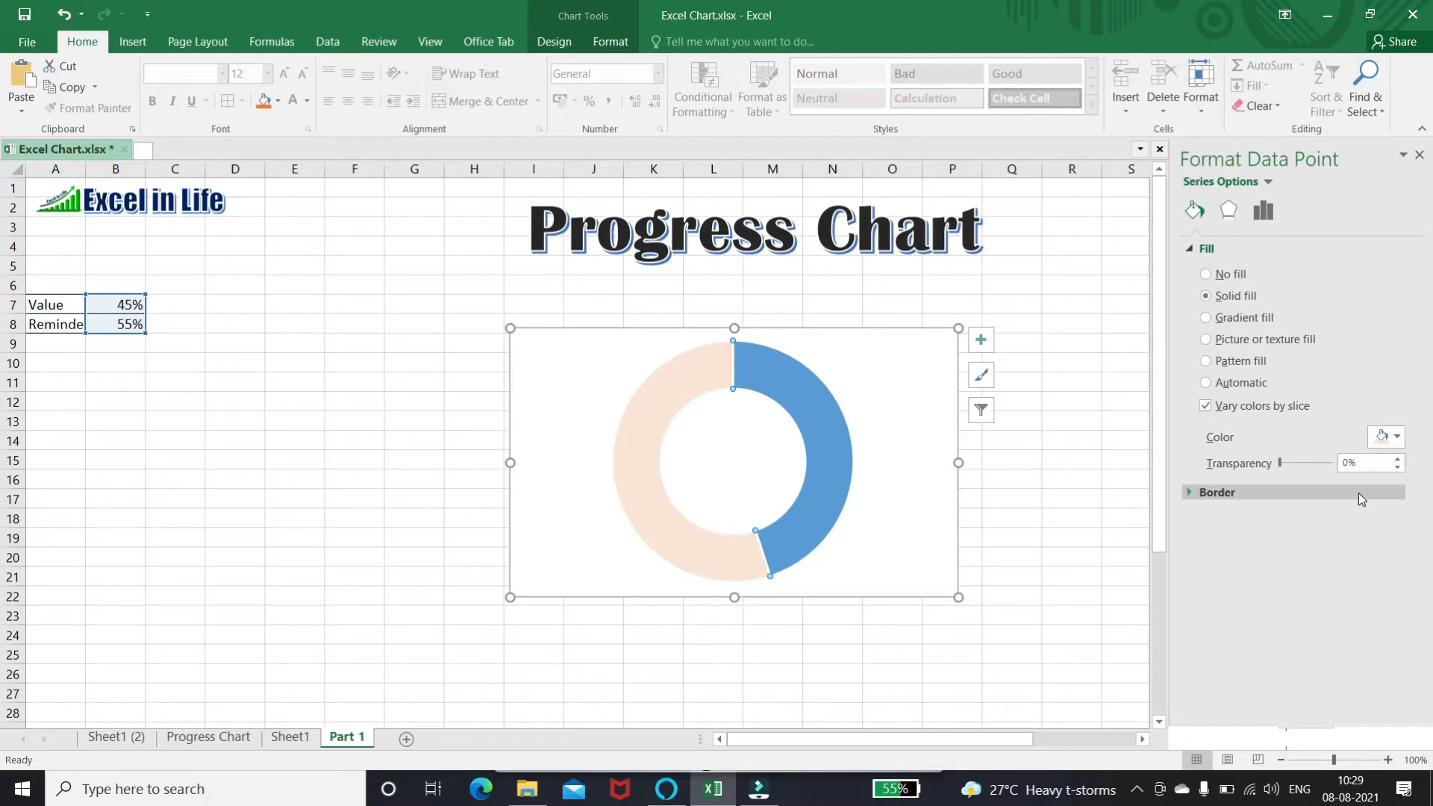
Step: Give the 45% slice of the doughnut a solid fill in the darkest shade of Orange, Accent 2
{"action": "left_click", "coordinate": [810, 415]}
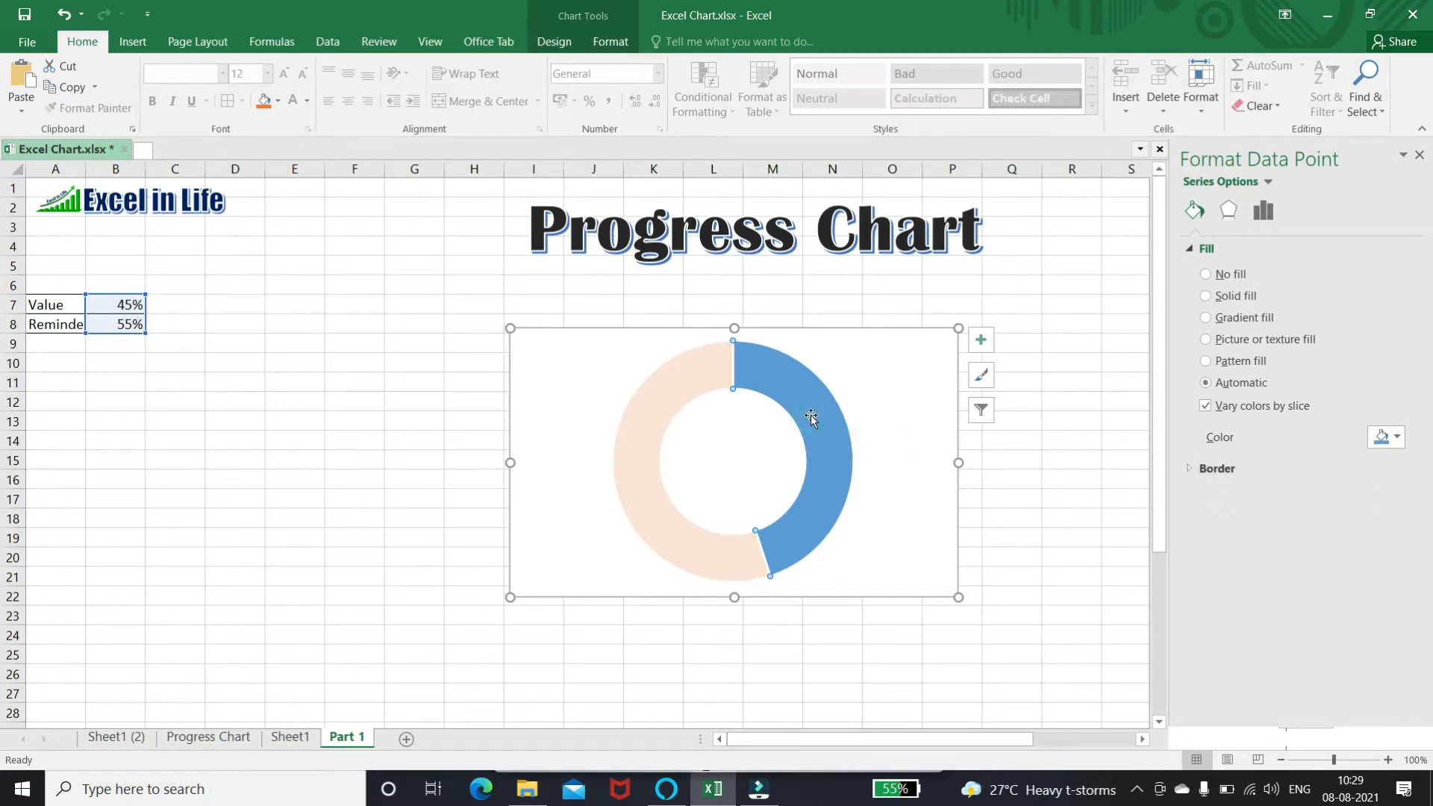
{"action": "left_click", "coordinate": [1217, 298]}
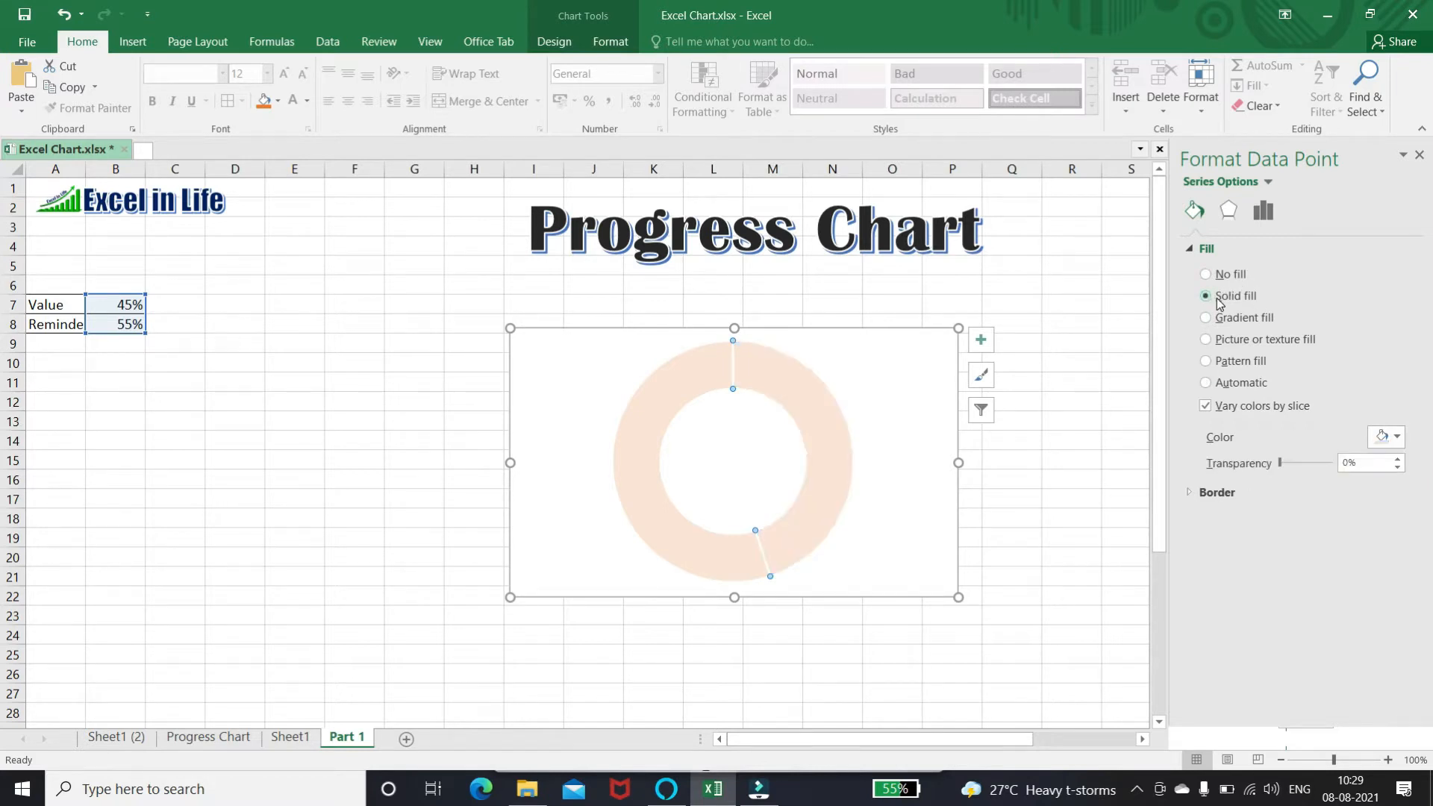
{"action": "left_click", "coordinate": [1398, 442]}
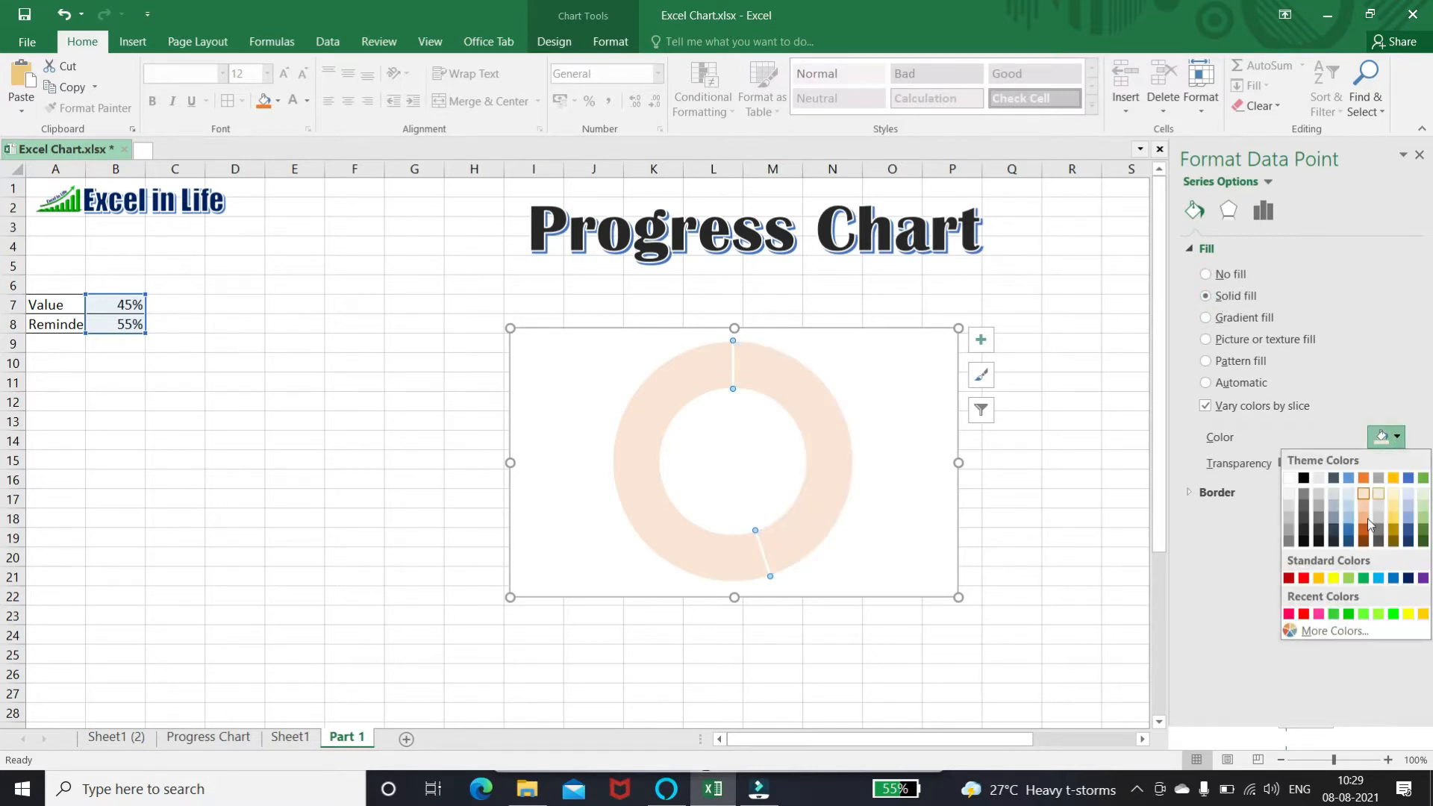
{"action": "left_click", "coordinate": [1364, 543]}
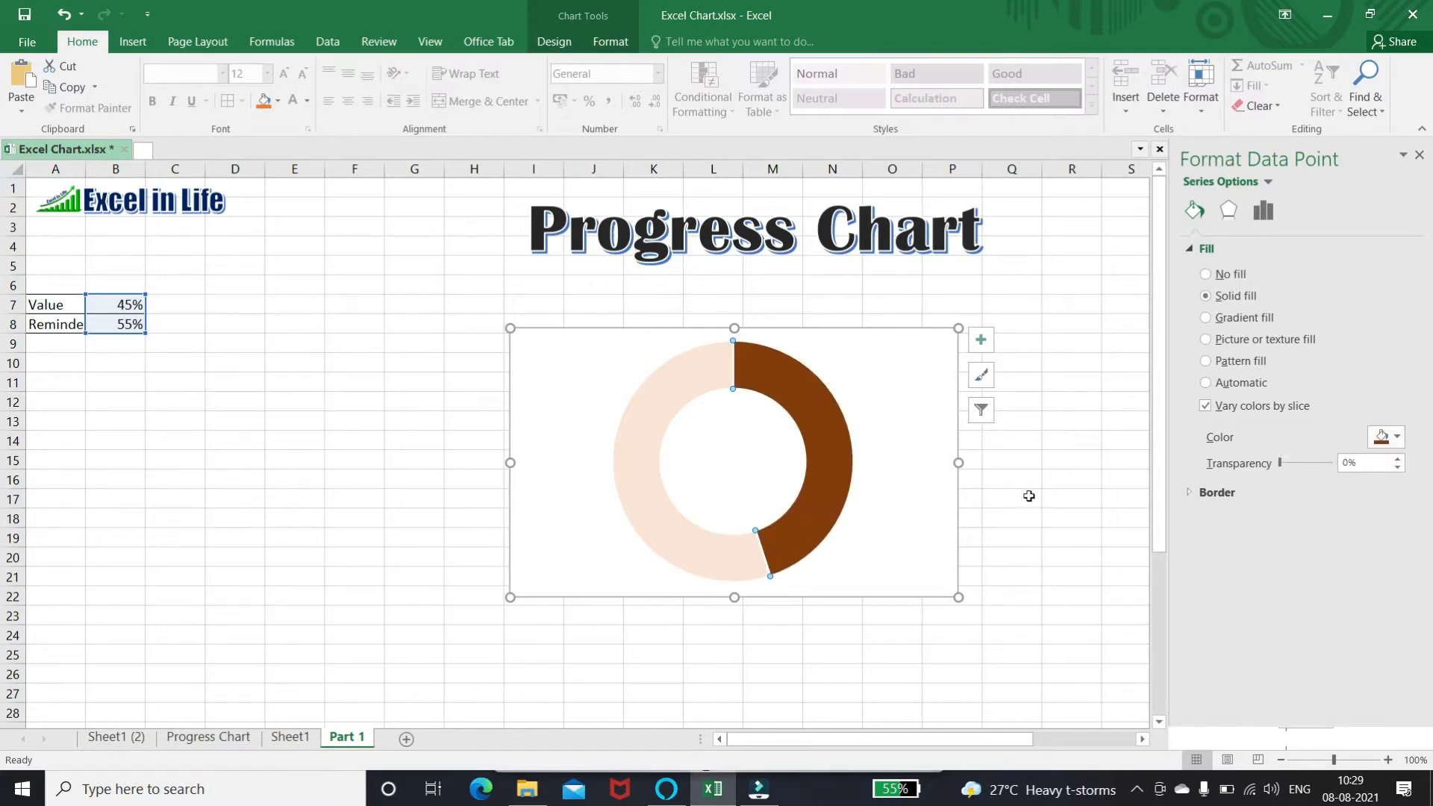
{"action": "left_click", "coordinate": [1056, 381]}
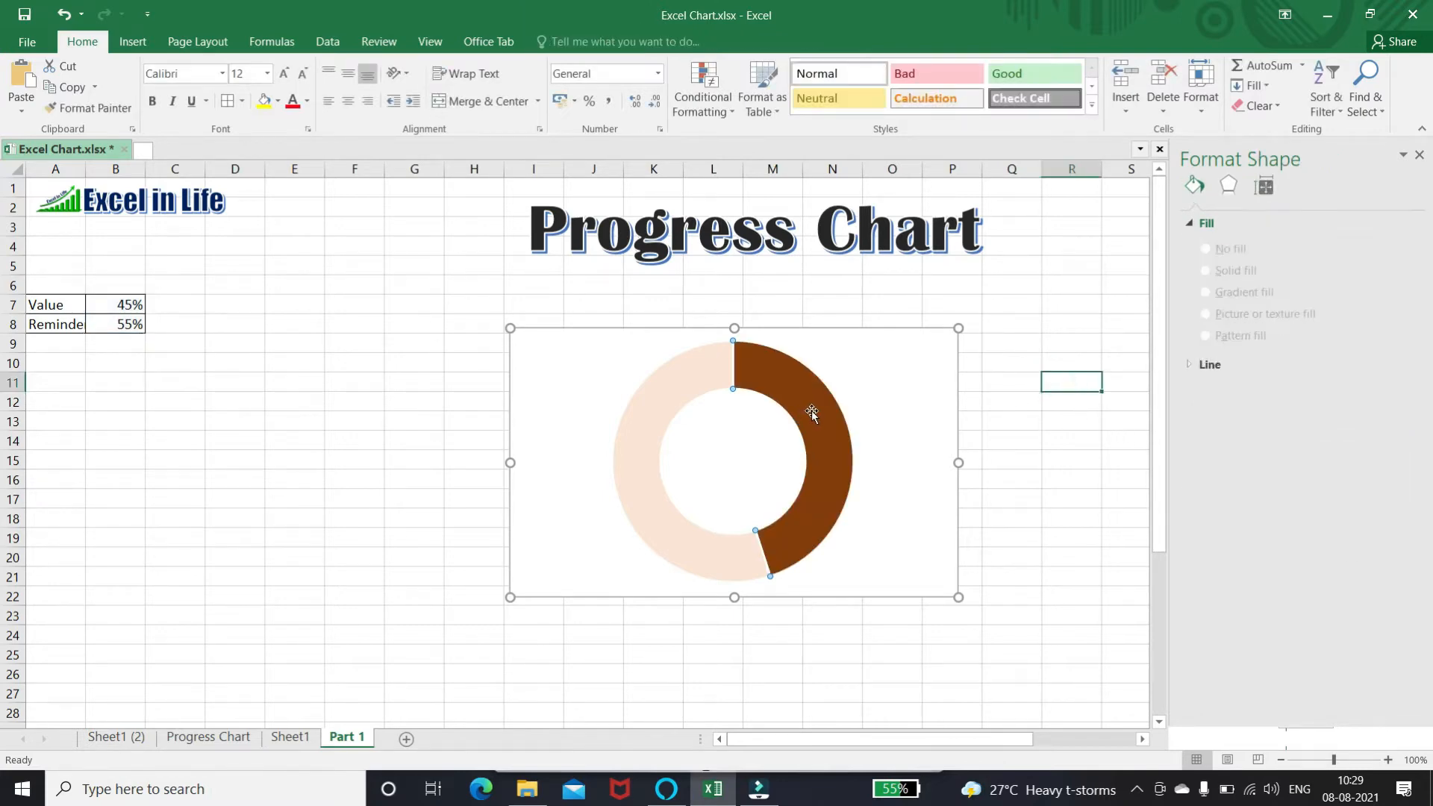
Step: Apply the outer shadow preset that falls straight down at 90° to the whole doughnut series
{"action": "mouse_move", "coordinate": [821, 467]}
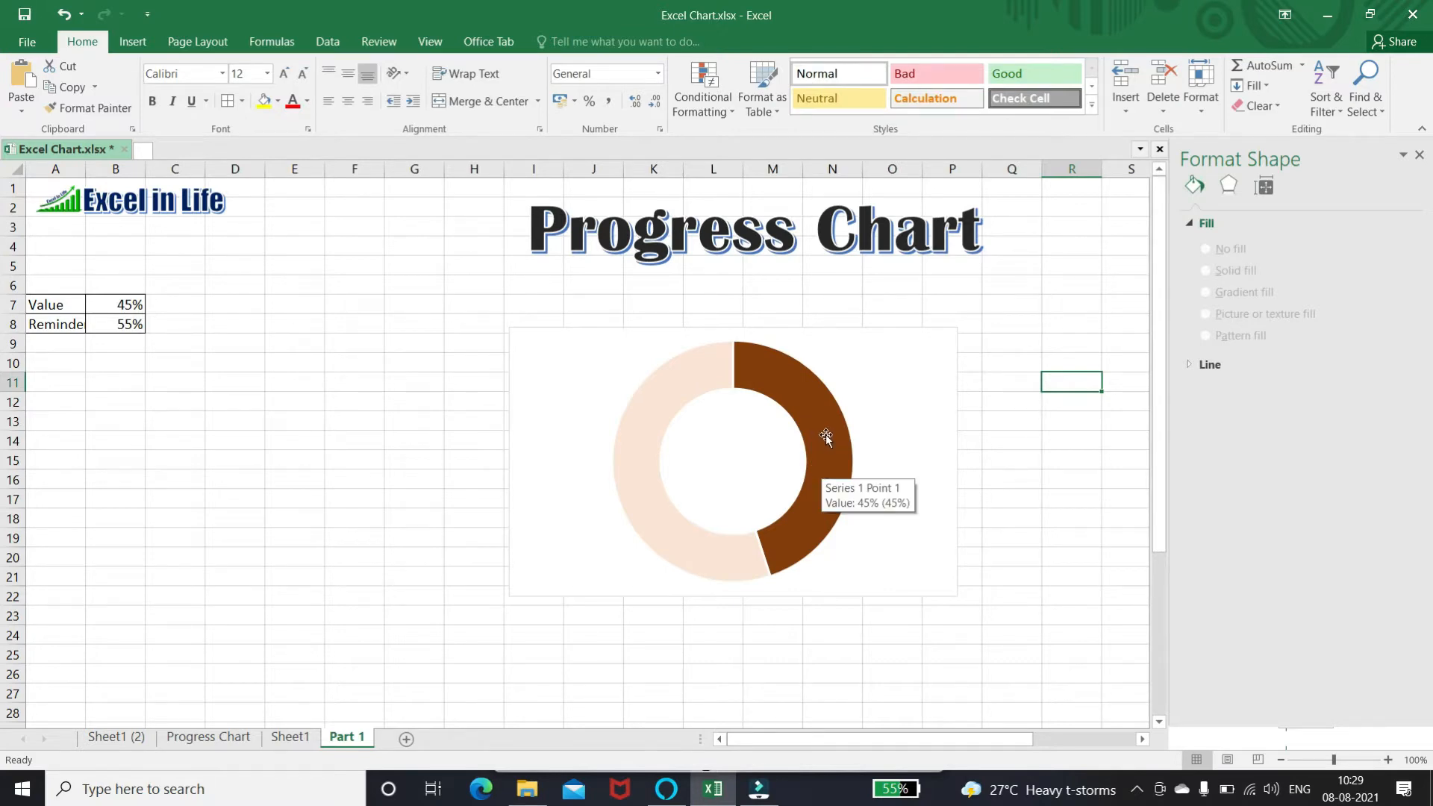
{"action": "left_click", "coordinate": [825, 434]}
{"action": "left_click", "coordinate": [826, 436]}
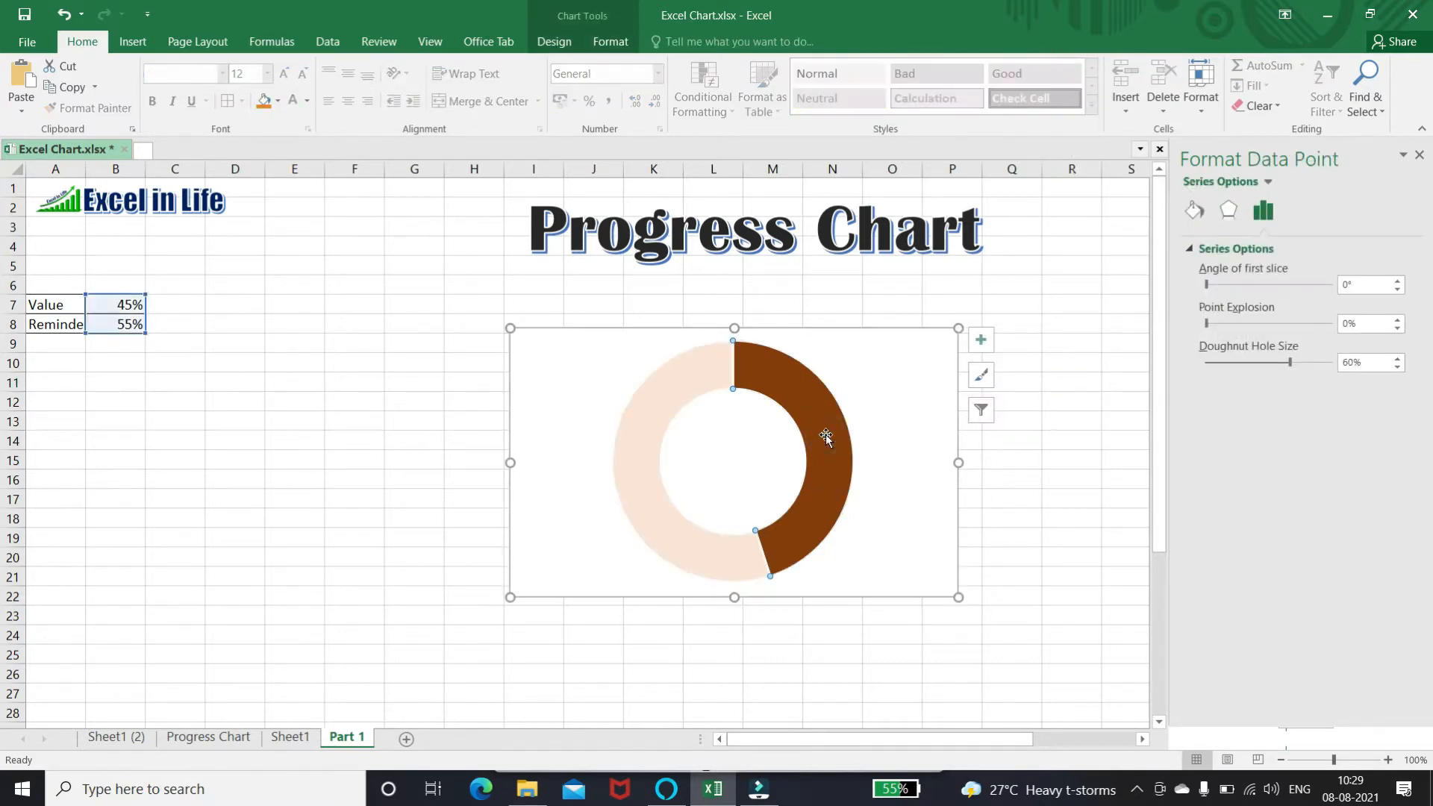
{"action": "left_click", "coordinate": [1078, 405]}
{"action": "left_click", "coordinate": [811, 404]}
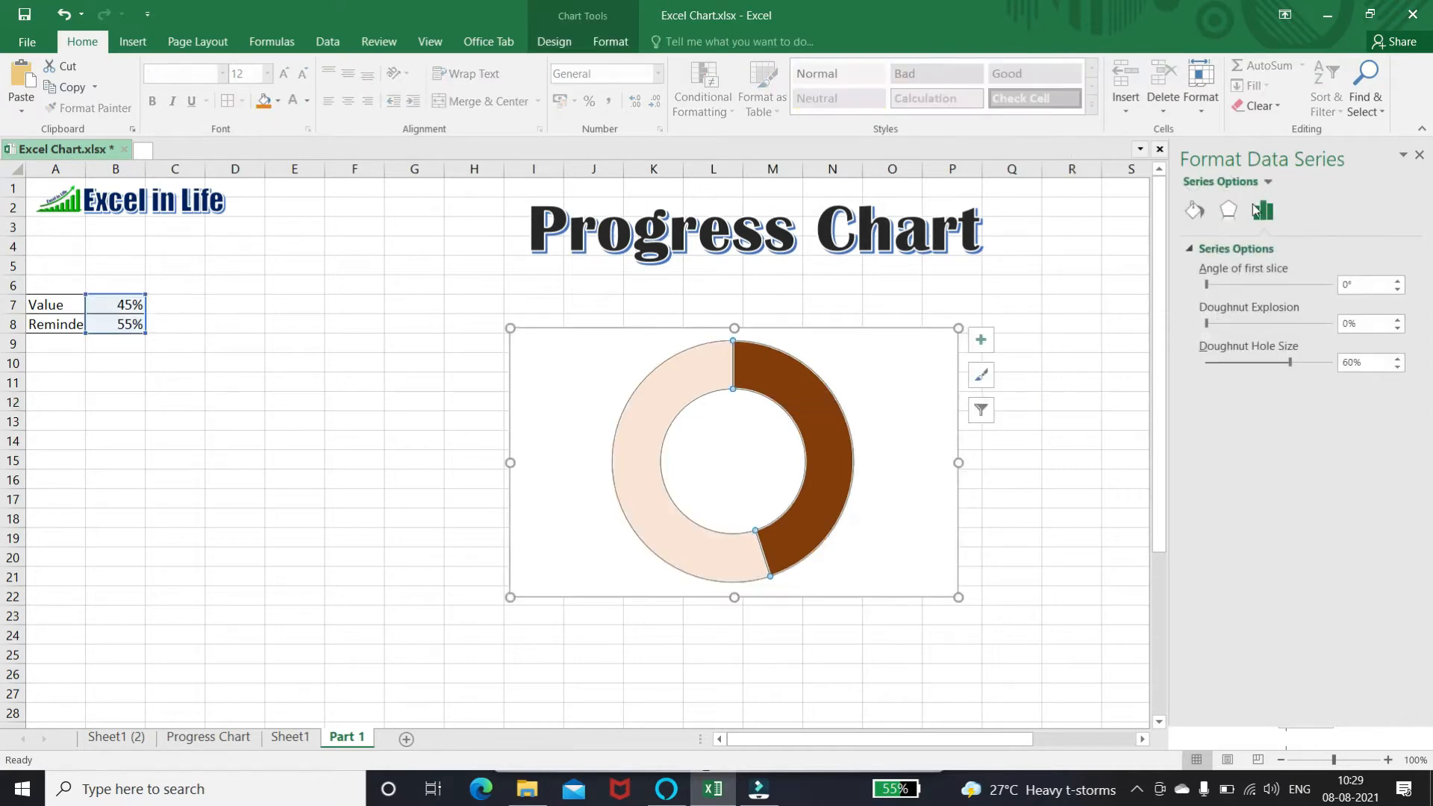
{"action": "left_click", "coordinate": [1228, 186]}
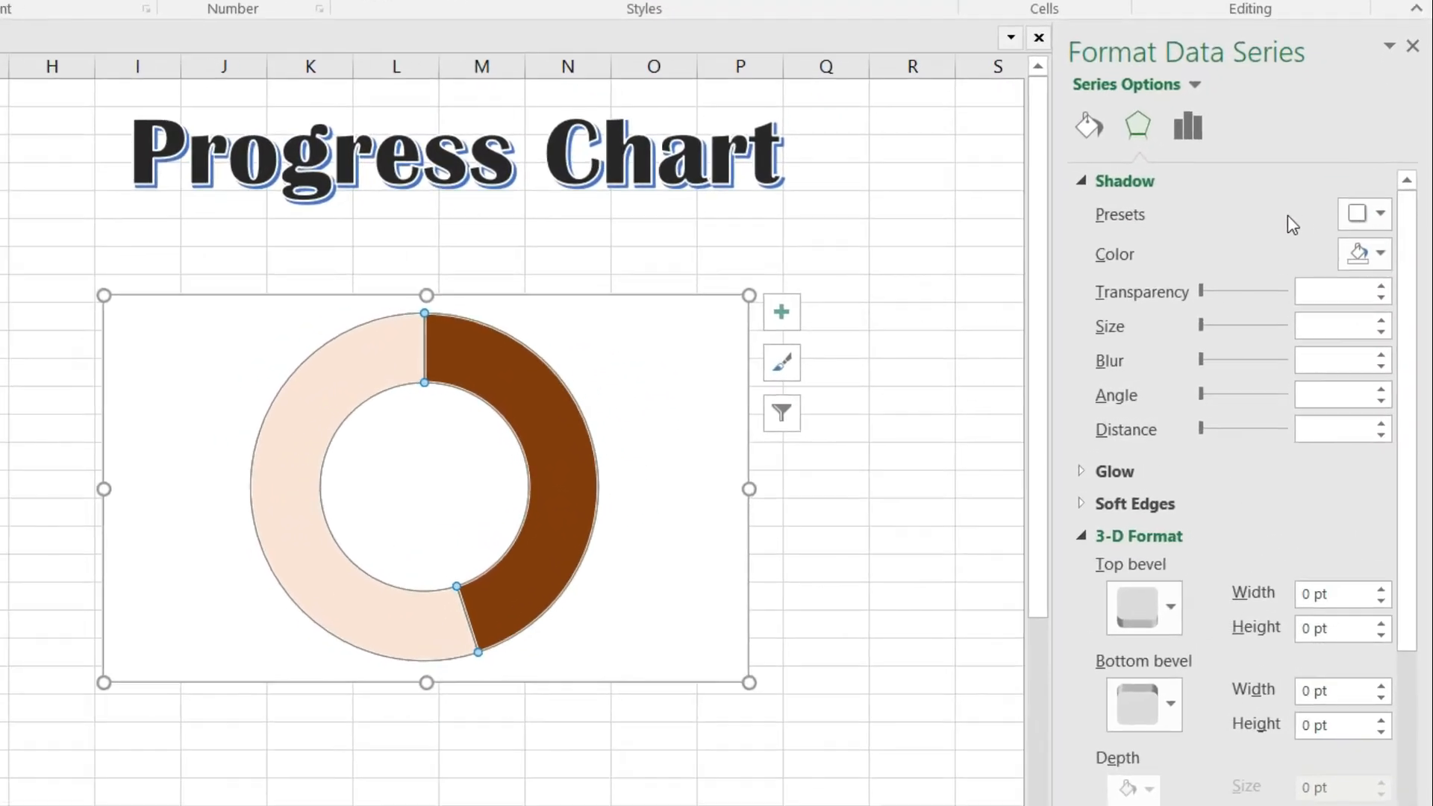
{"action": "left_click", "coordinate": [1381, 224]}
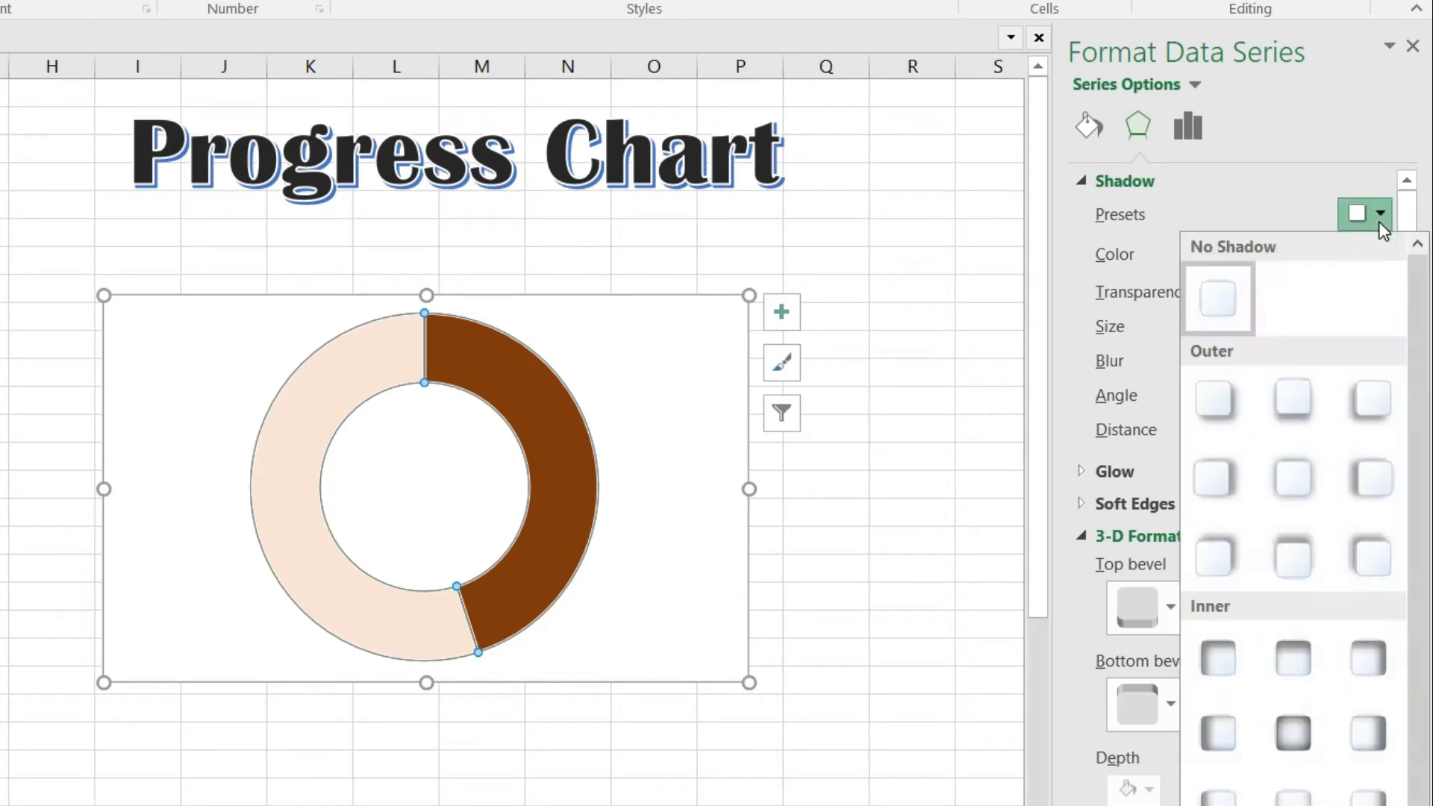
{"action": "left_click", "coordinate": [1297, 392]}
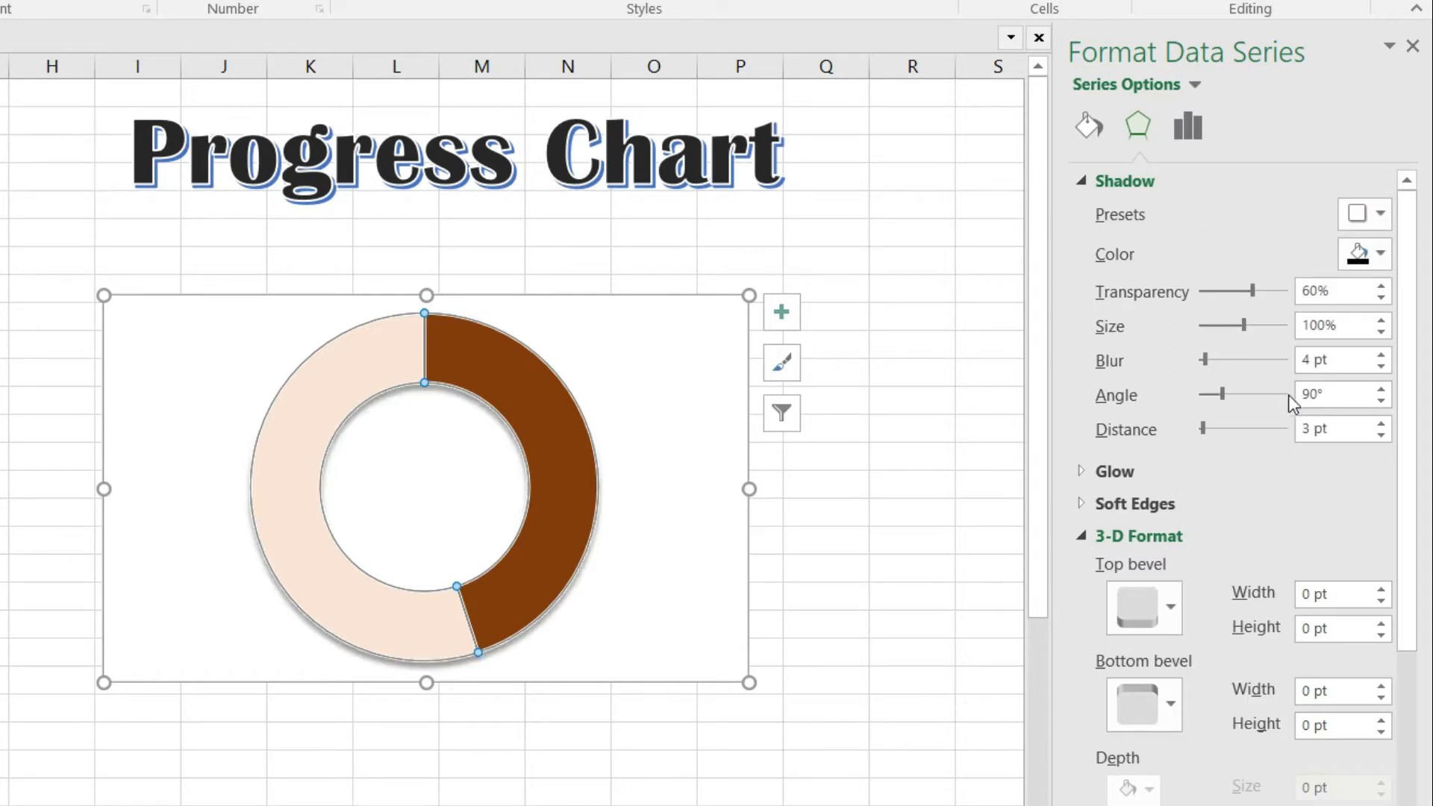
{"action": "left_click", "coordinate": [938, 365]}
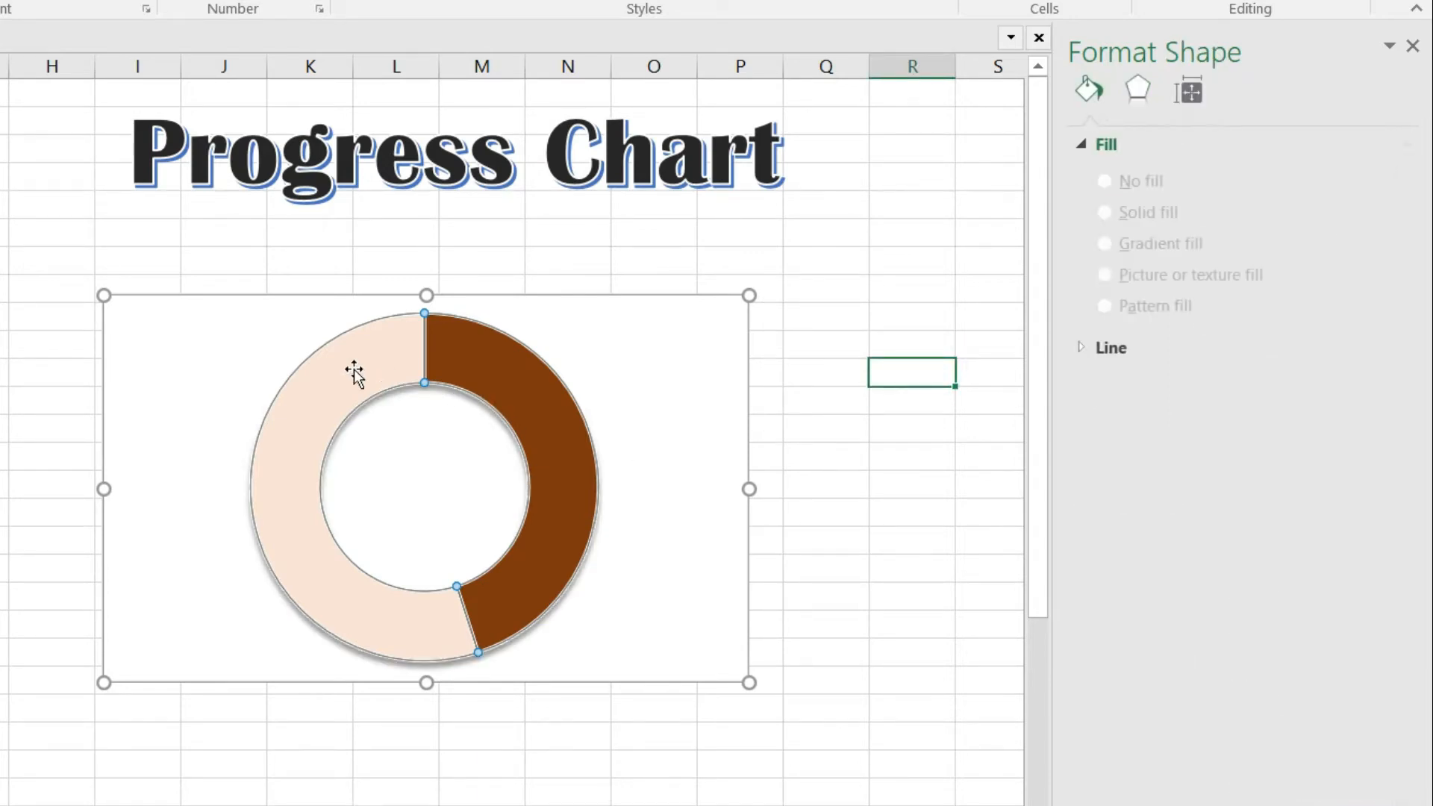
Step: Apply the first bevel preset, 6 pt wide and high, as both top and bottom bevel of the doughnut series
{"action": "left_click", "coordinate": [553, 405]}
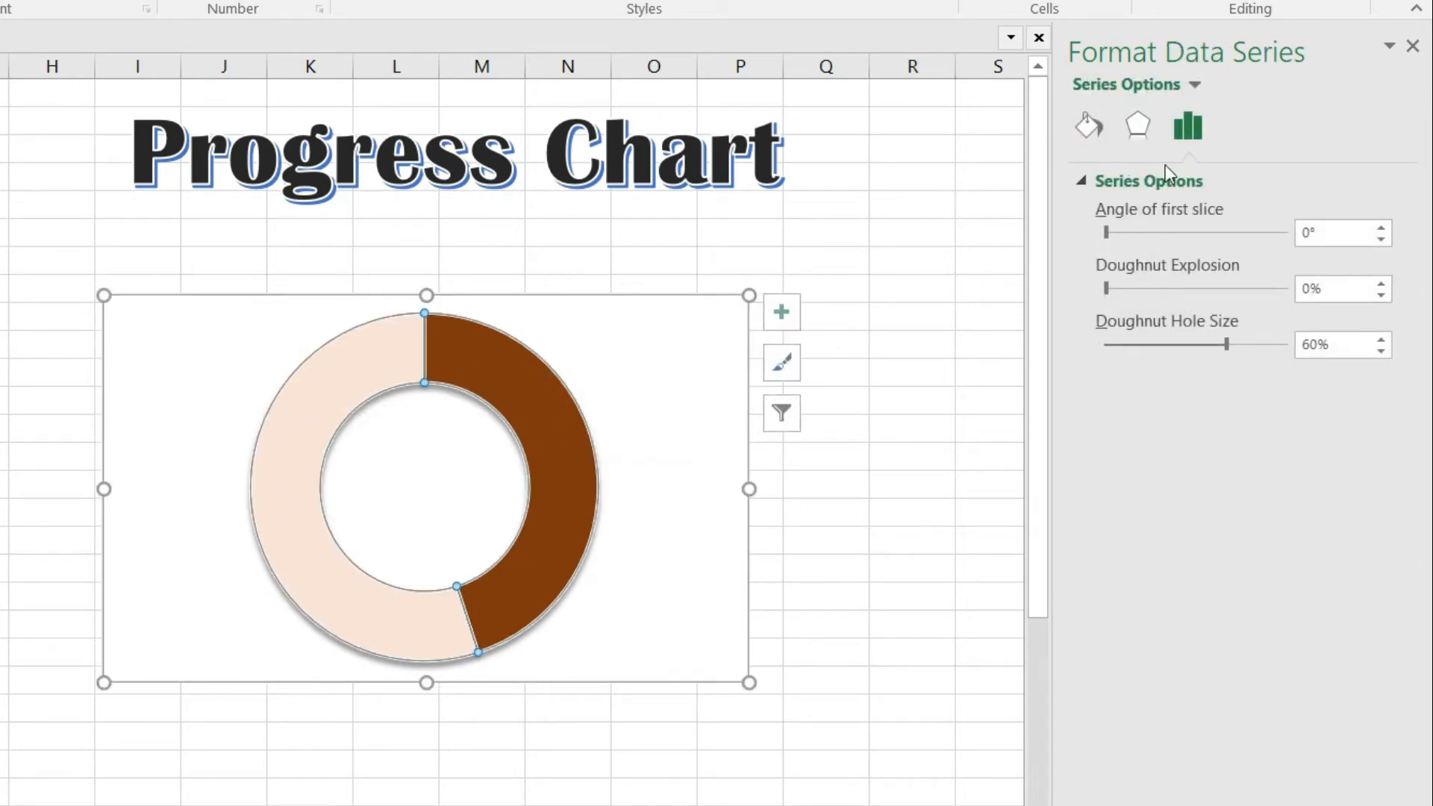
{"action": "left_click", "coordinate": [1139, 123]}
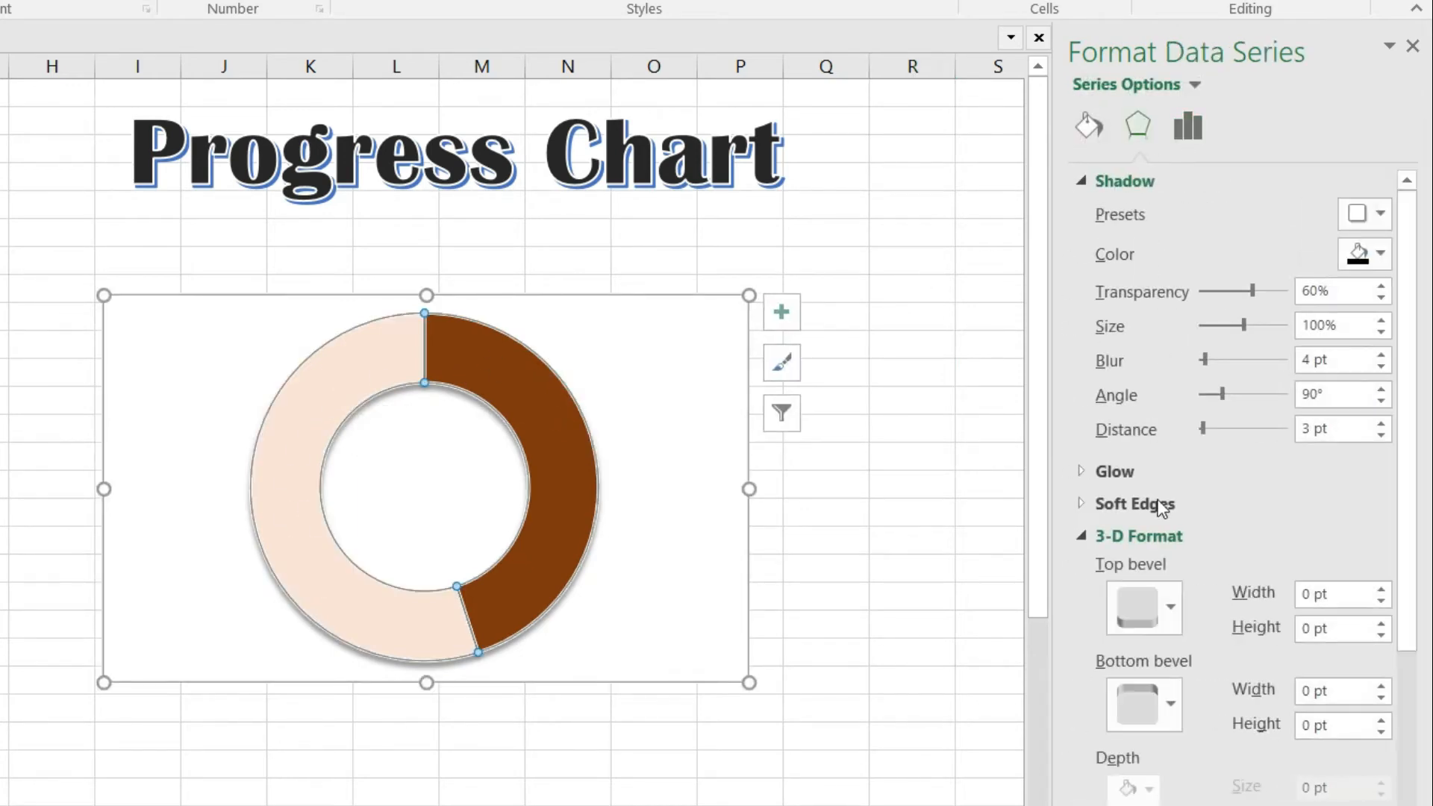
{"action": "left_click", "coordinate": [1172, 608]}
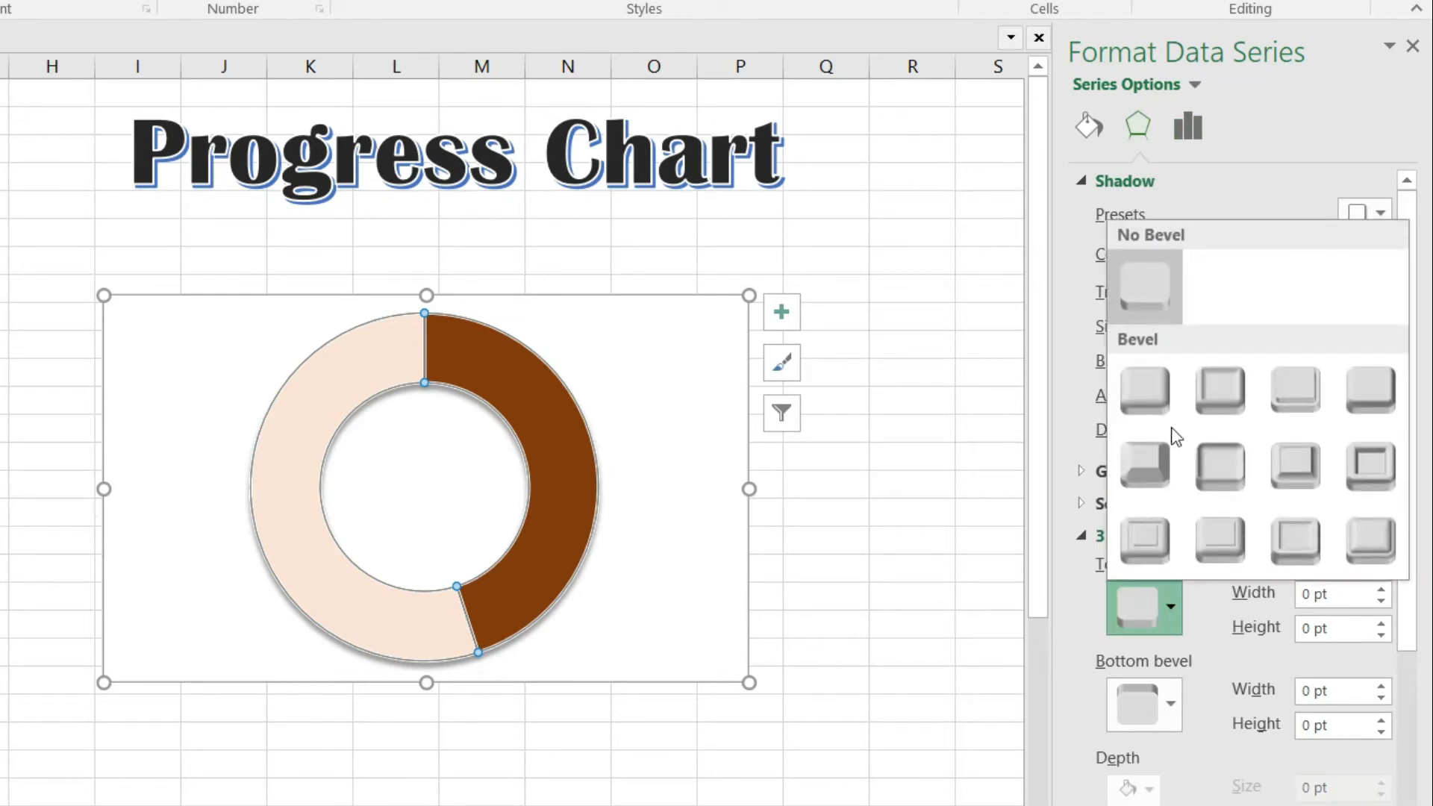
{"action": "left_click", "coordinate": [1154, 414]}
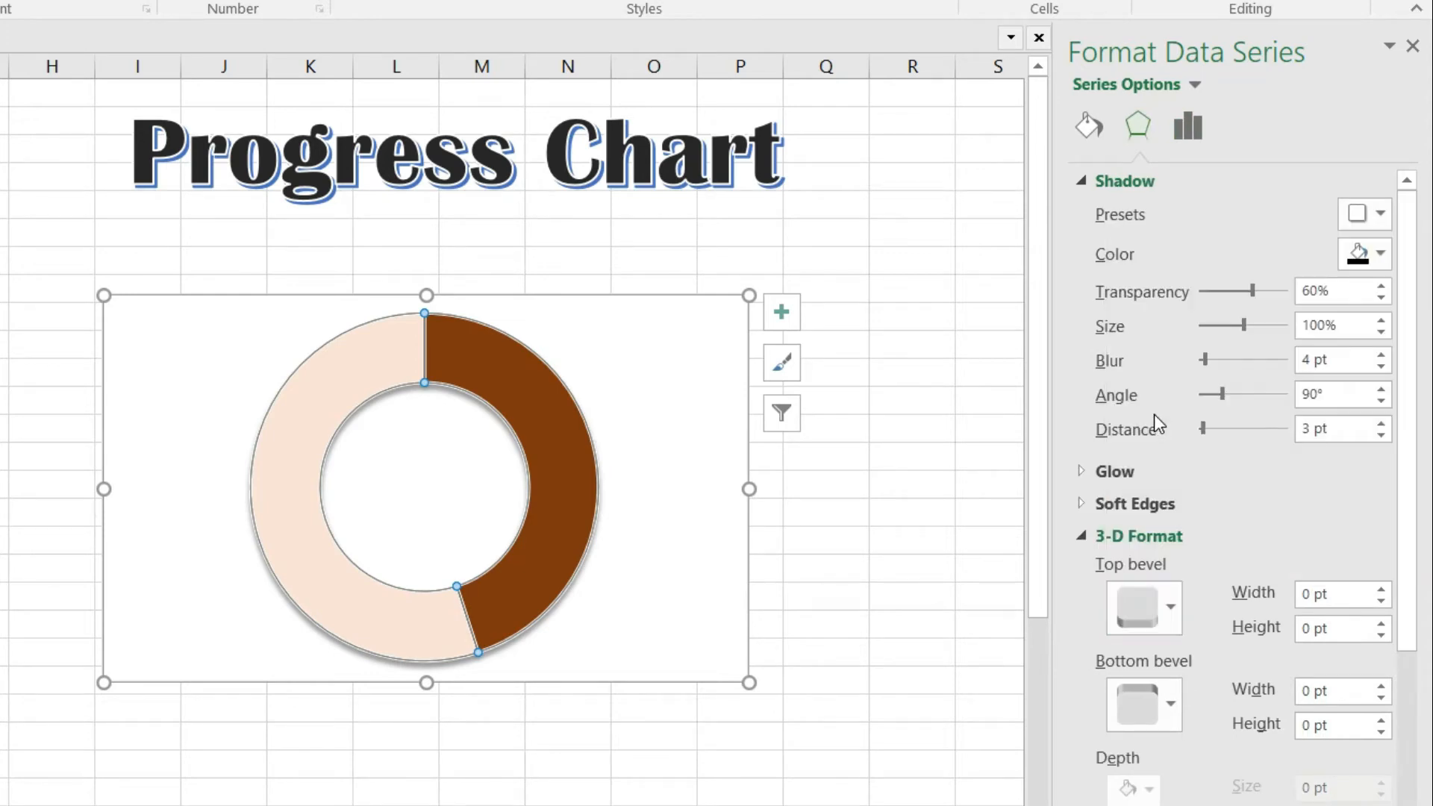
{"action": "left_click", "coordinate": [1171, 709]}
{"action": "left_click", "coordinate": [1157, 490]}
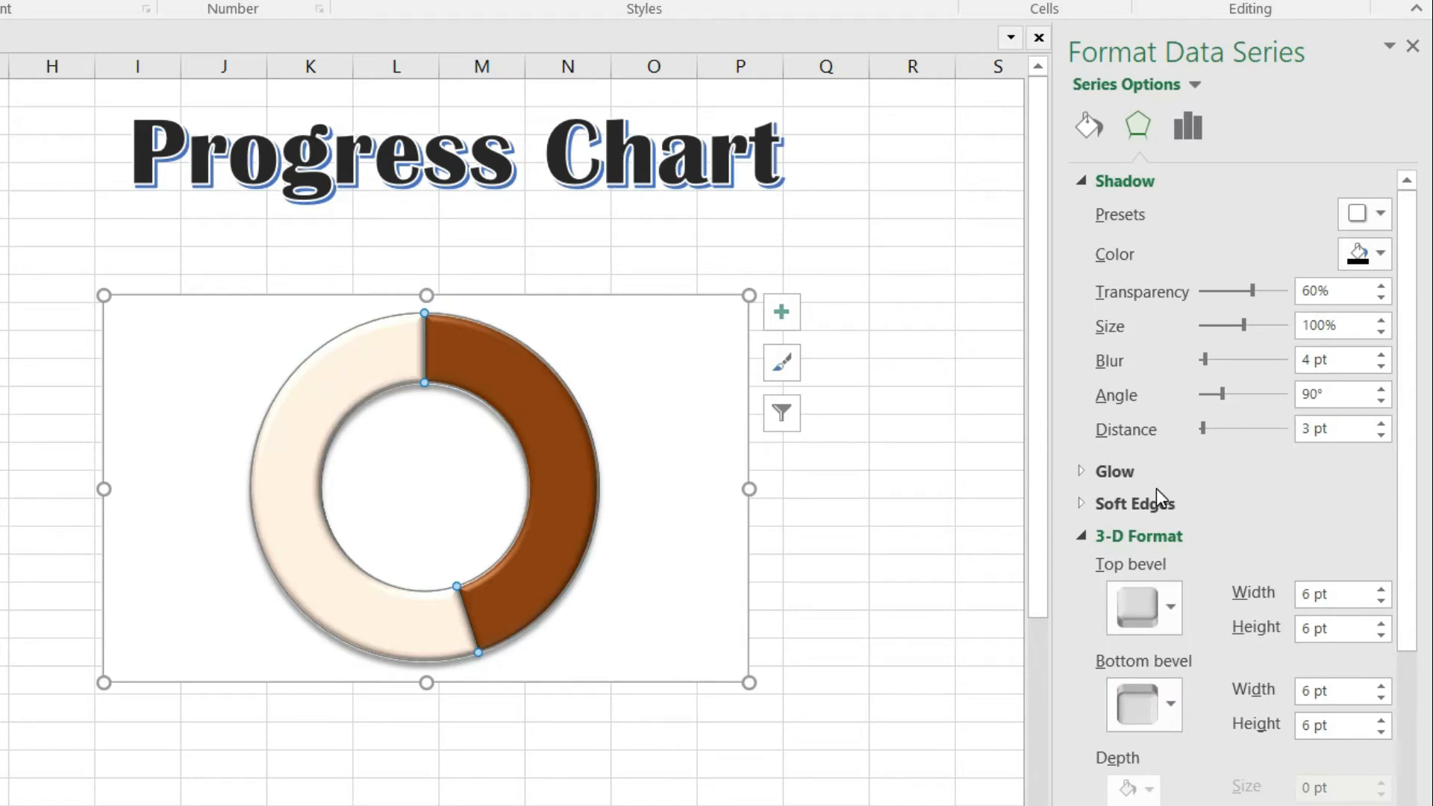
{"action": "left_click", "coordinate": [894, 364]}
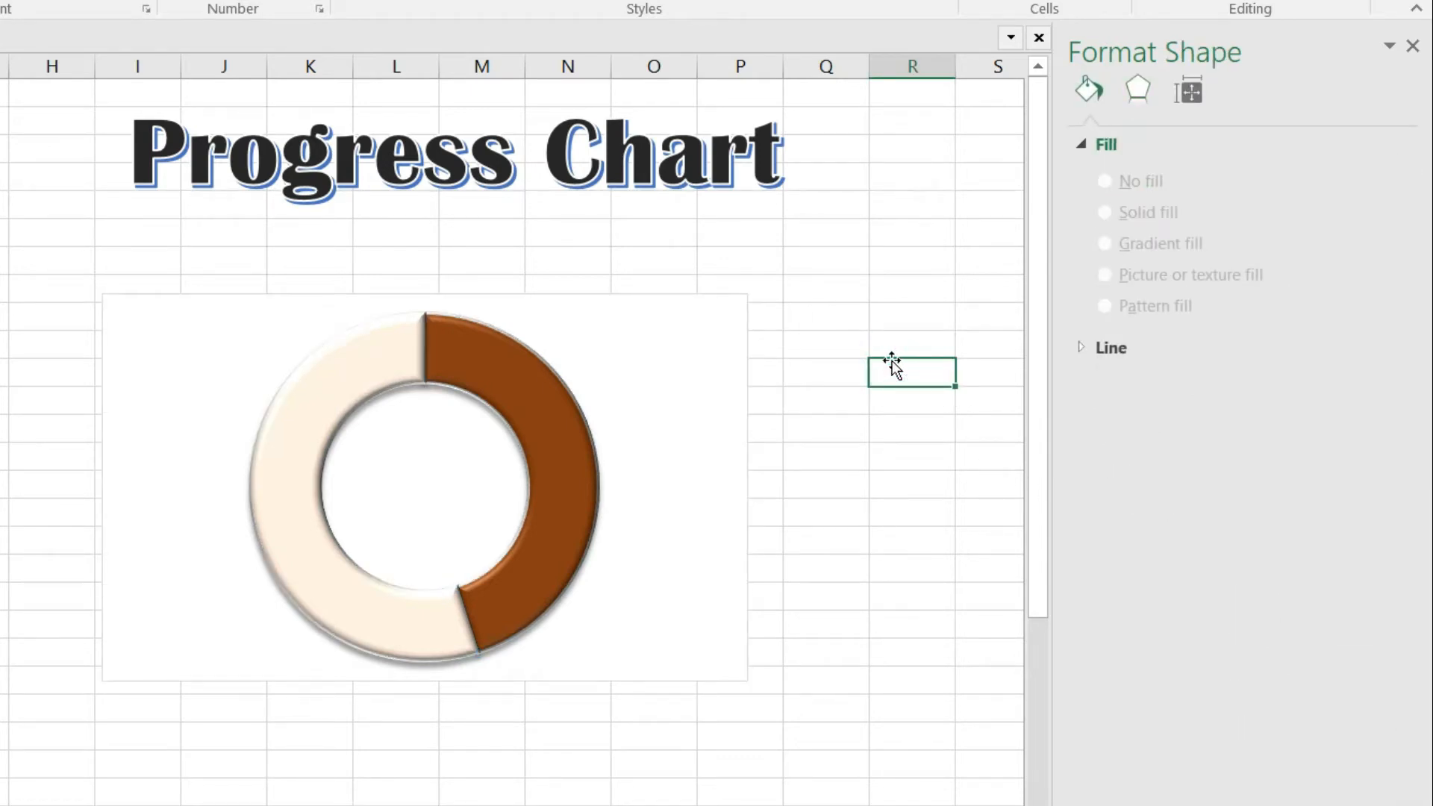
{"action": "left_click", "coordinate": [920, 238]}
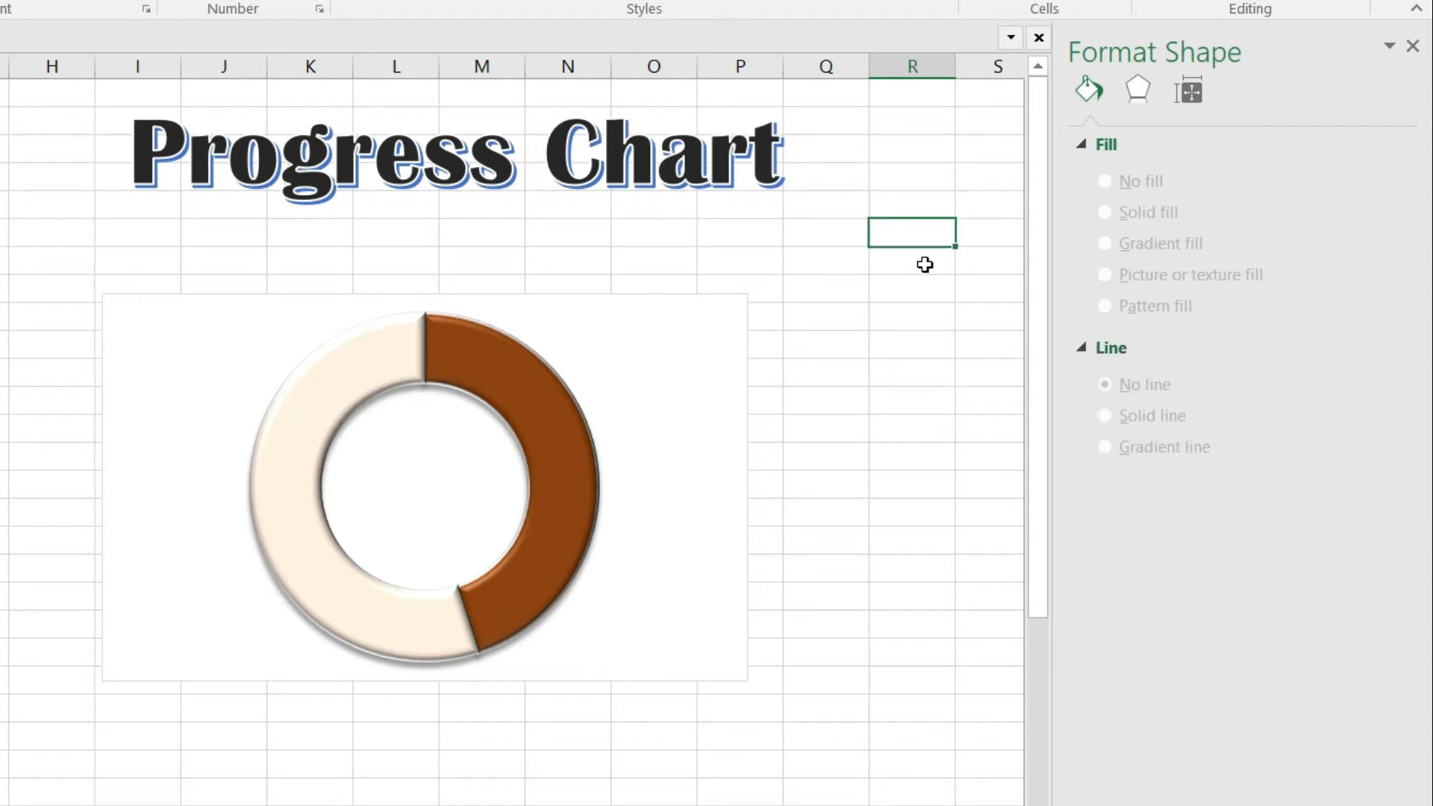
Step: Give the 45% slice of the doughnut a solid border in the darkest shade of Orange, Accent 2
{"action": "left_click", "coordinate": [524, 416]}
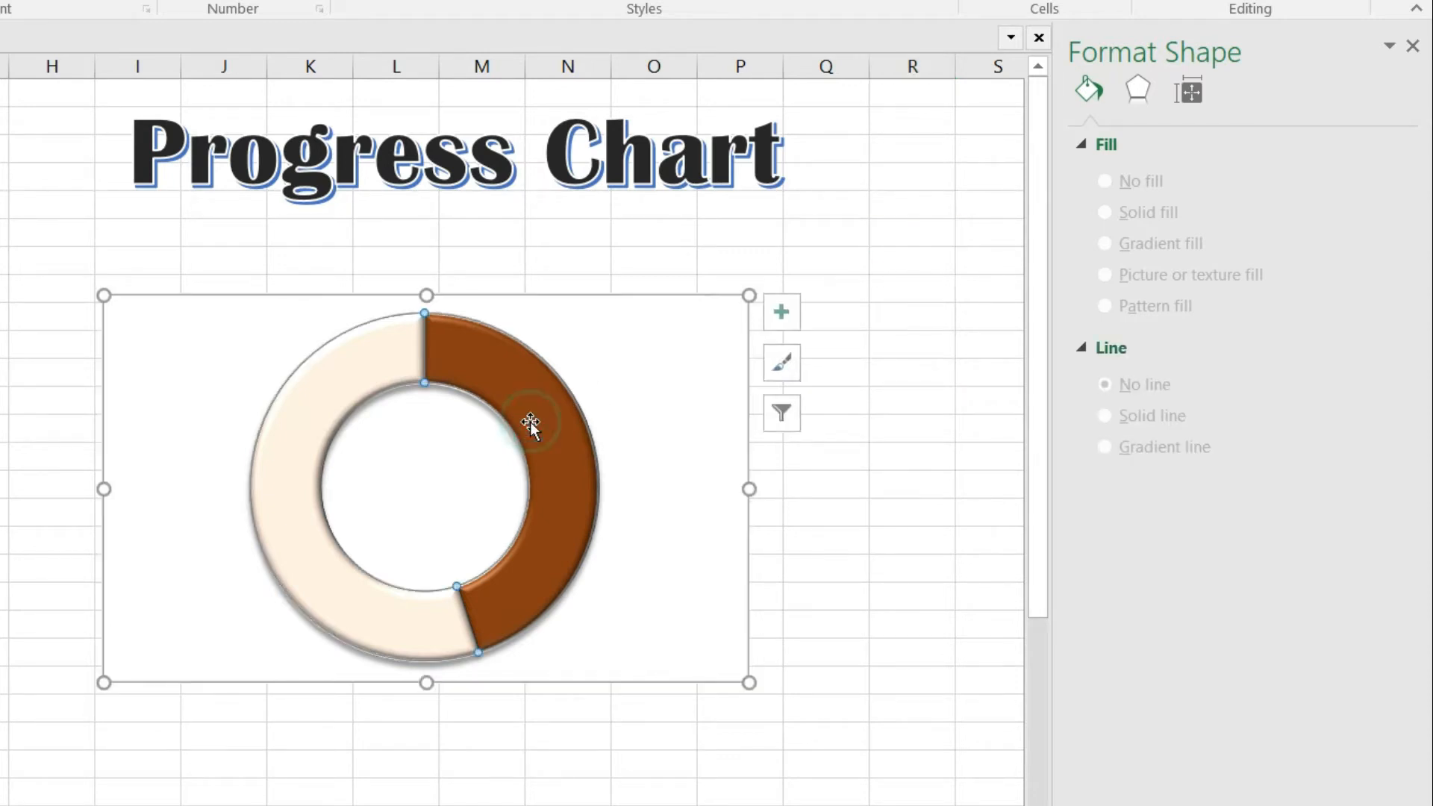
{"action": "left_click", "coordinate": [524, 416]}
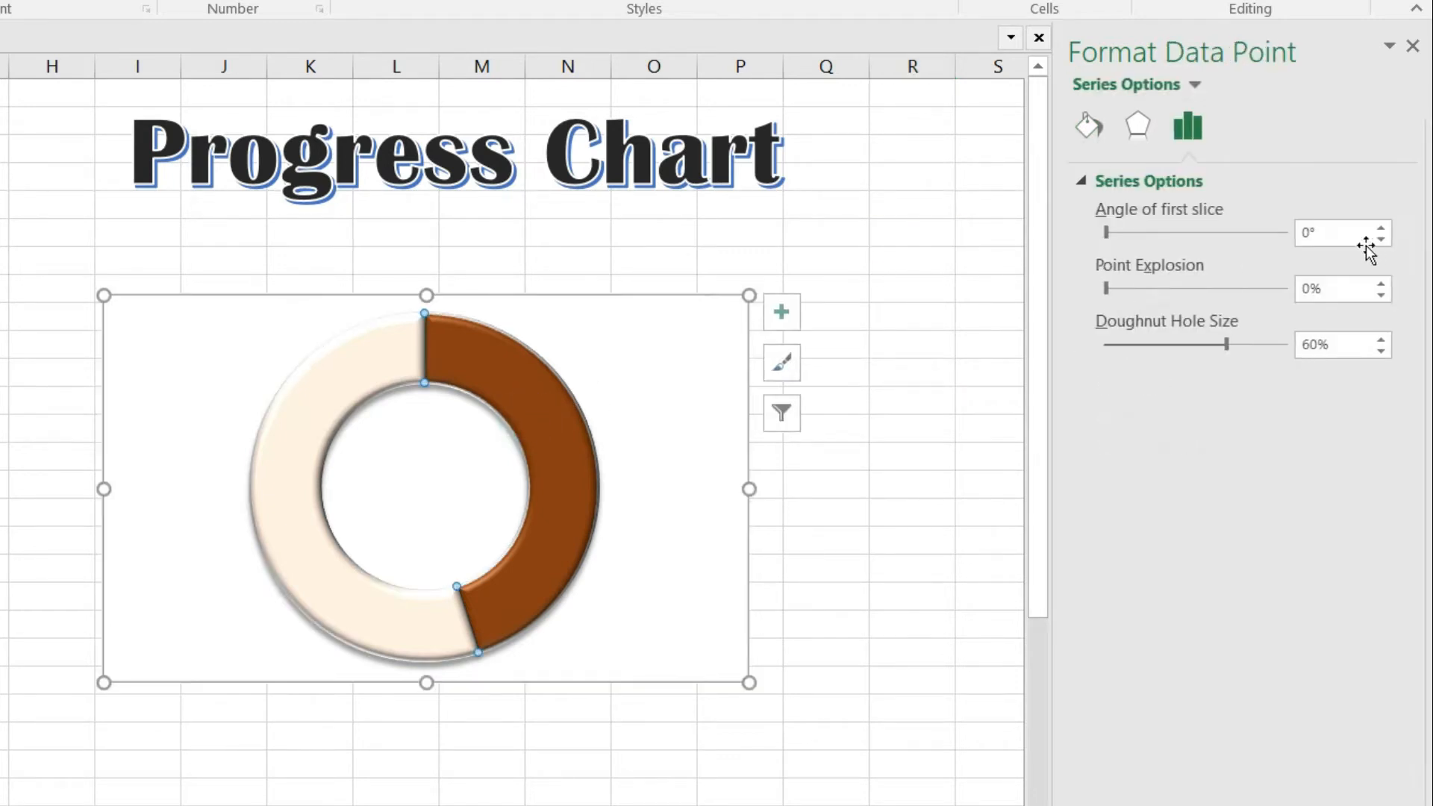
{"action": "left_click", "coordinate": [1091, 127]}
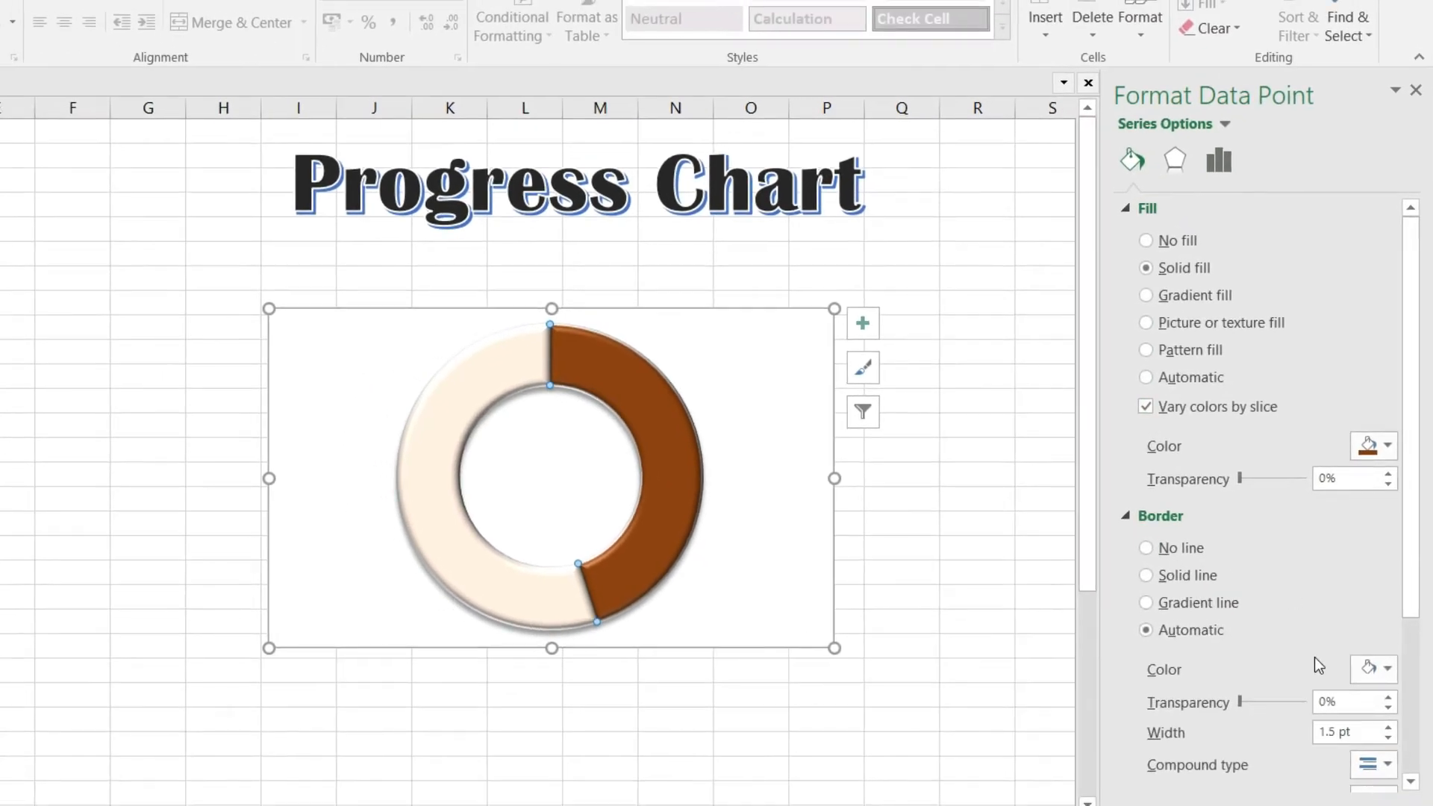
{"action": "left_click", "coordinate": [1368, 669]}
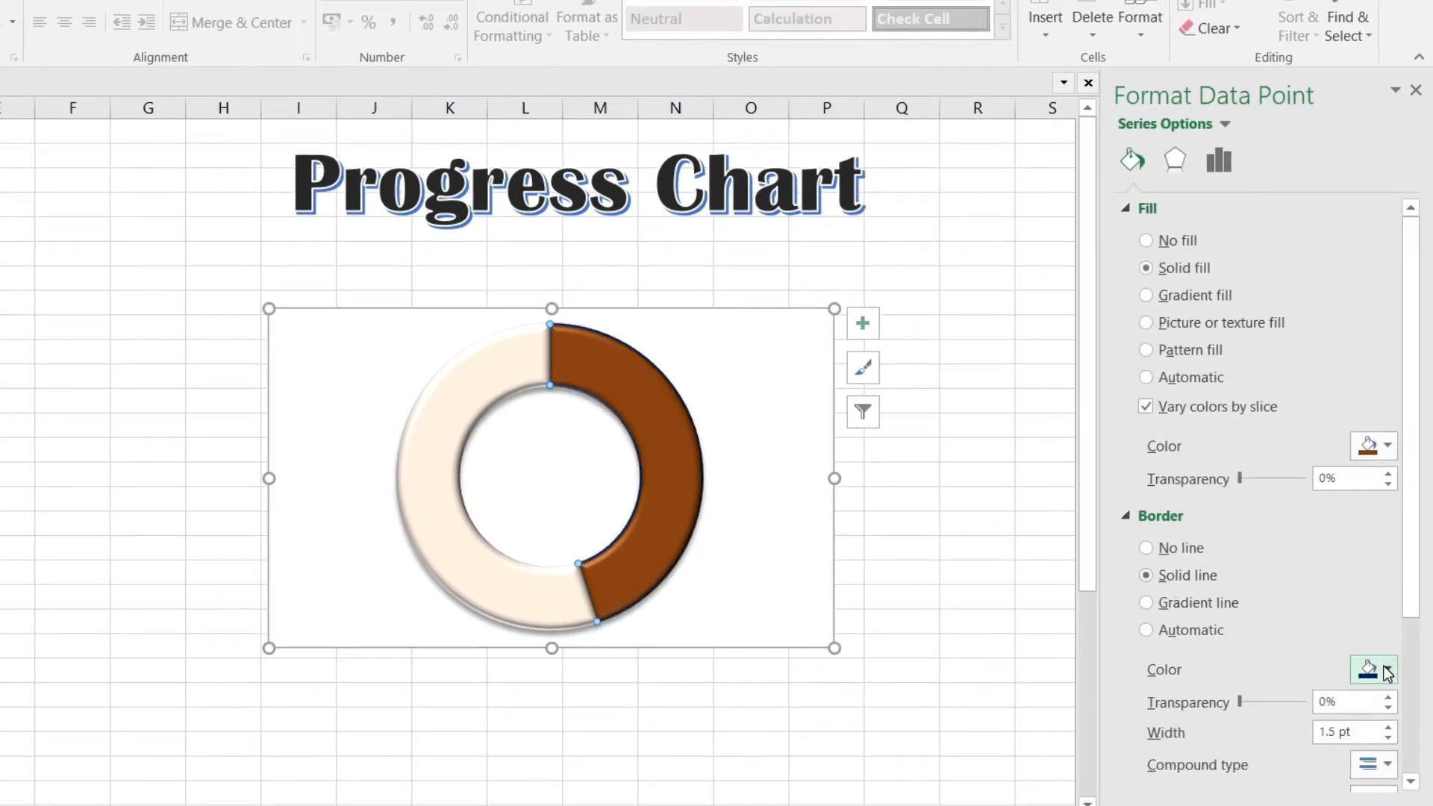
{"action": "left_click", "coordinate": [1388, 669]}
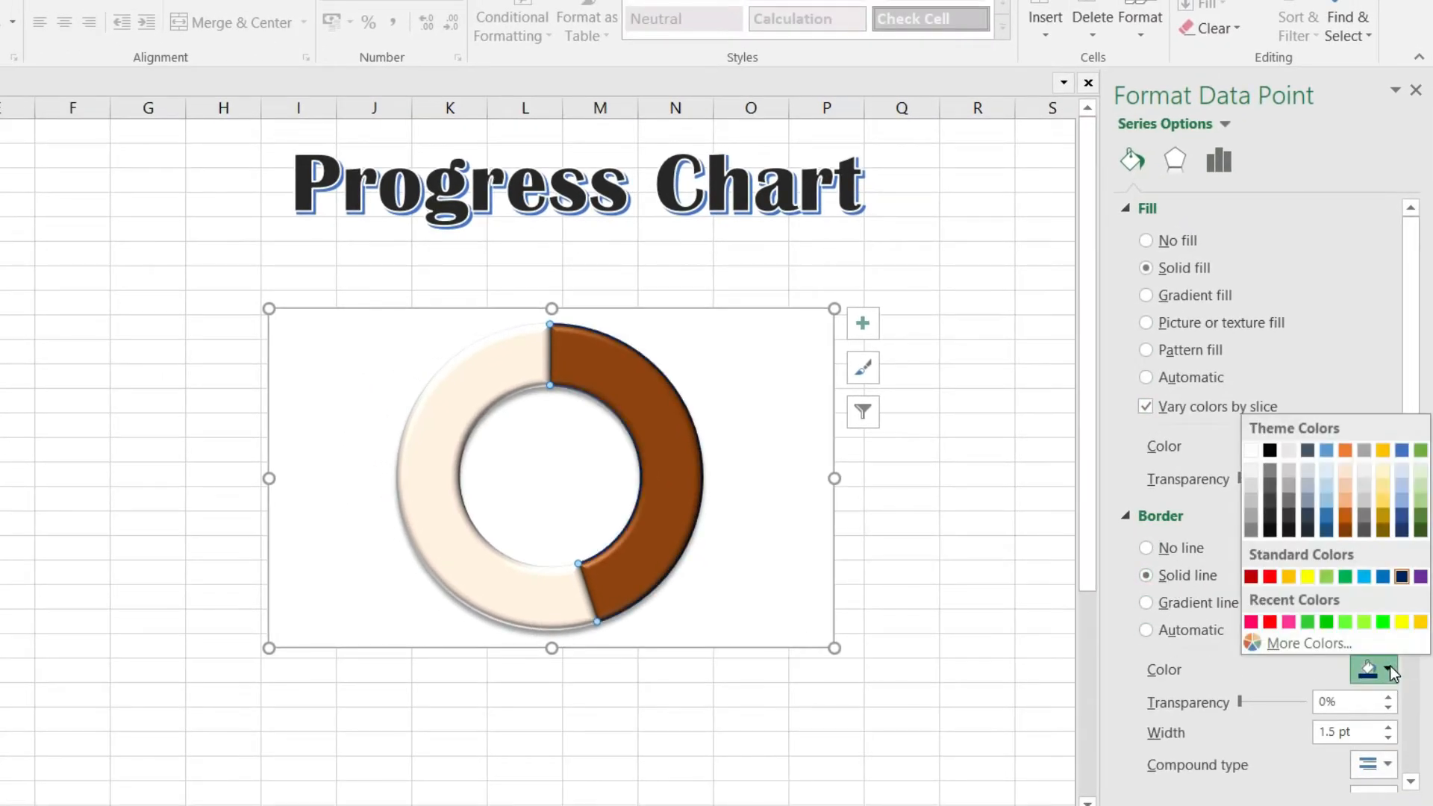
{"action": "left_click", "coordinate": [1347, 527]}
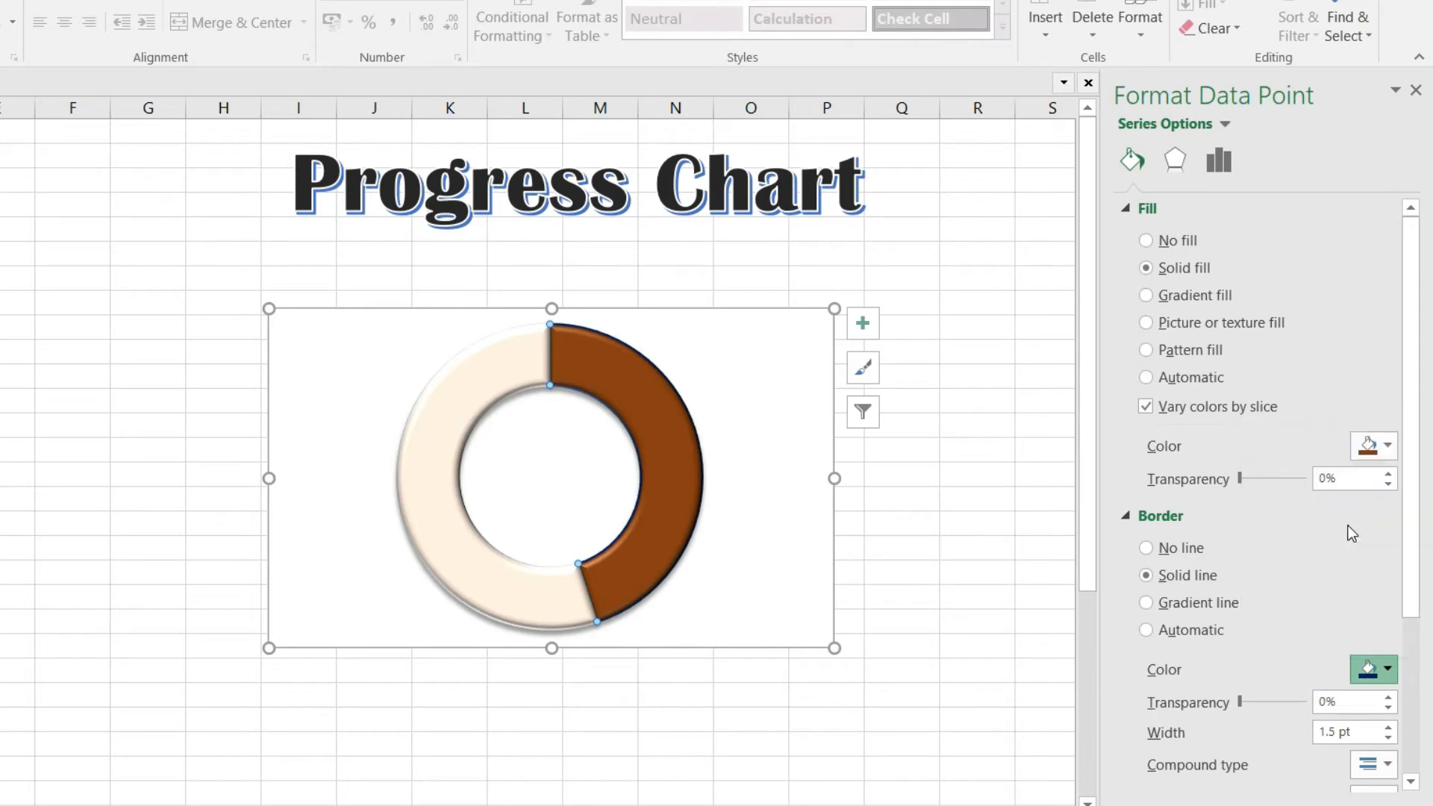
{"action": "left_click", "coordinate": [989, 353]}
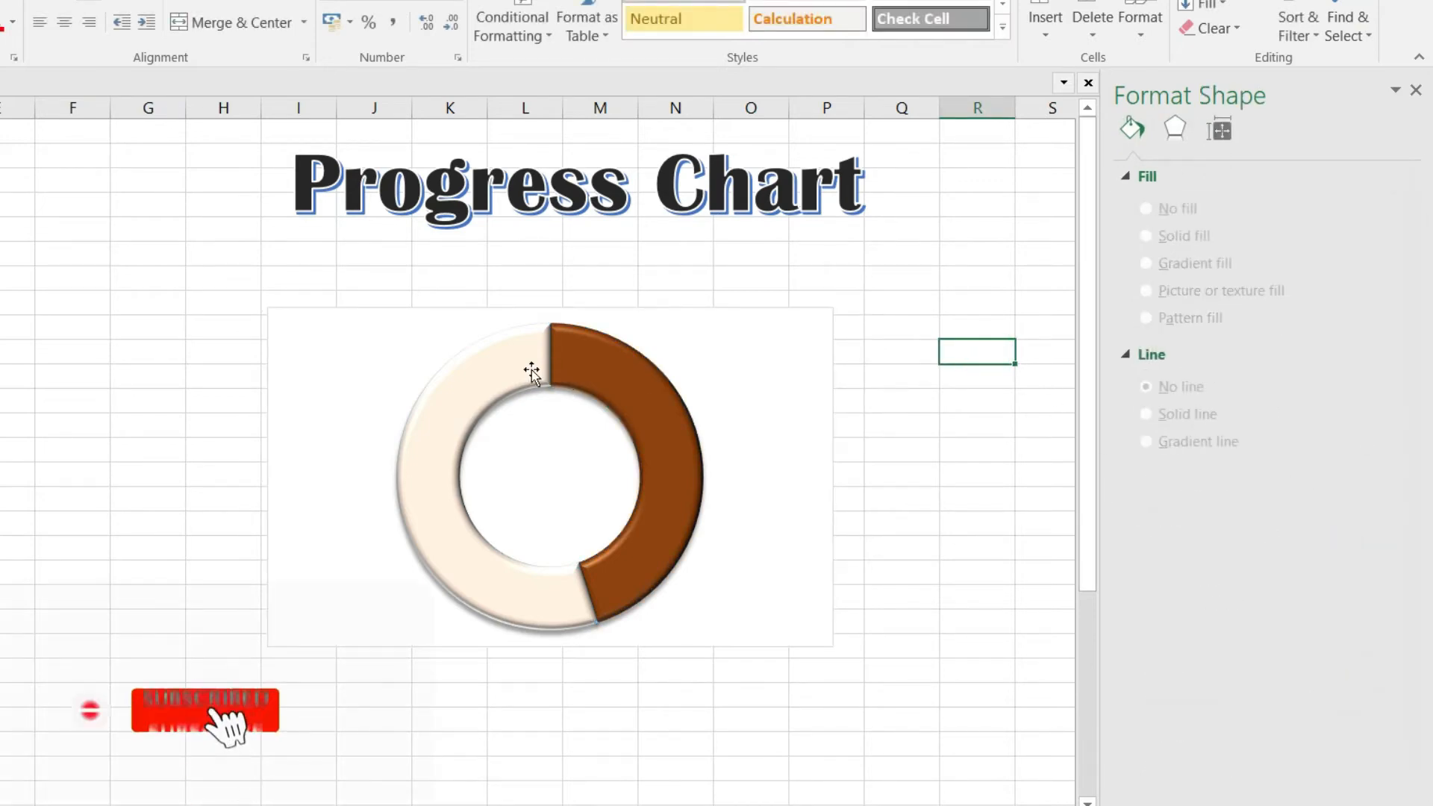
Step: Give the 55% slice of the doughnut a solid border in the lightest tint of Orange, Accent 2
{"action": "left_click", "coordinate": [503, 371]}
{"action": "left_click", "coordinate": [503, 370]}
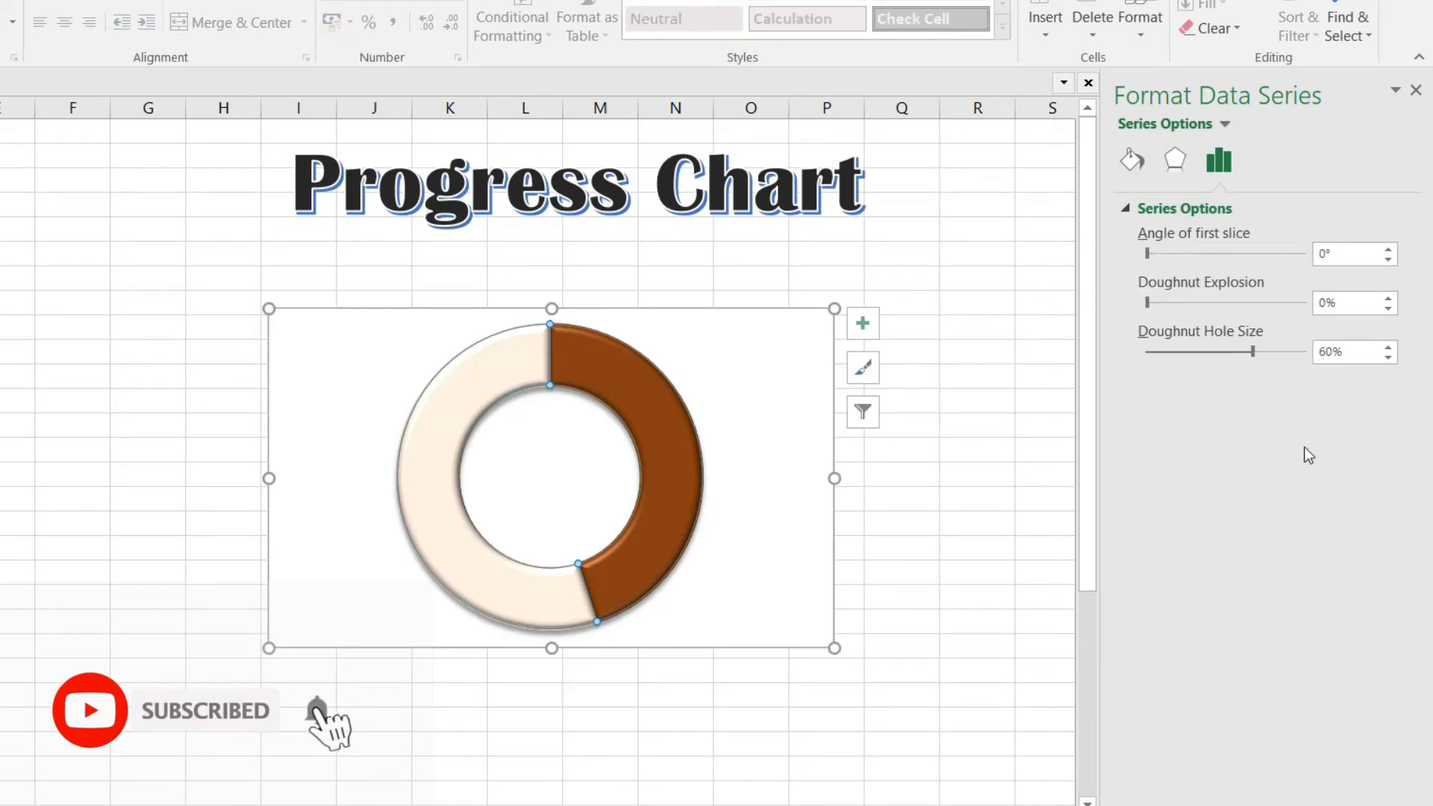
{"action": "left_click", "coordinate": [1138, 159]}
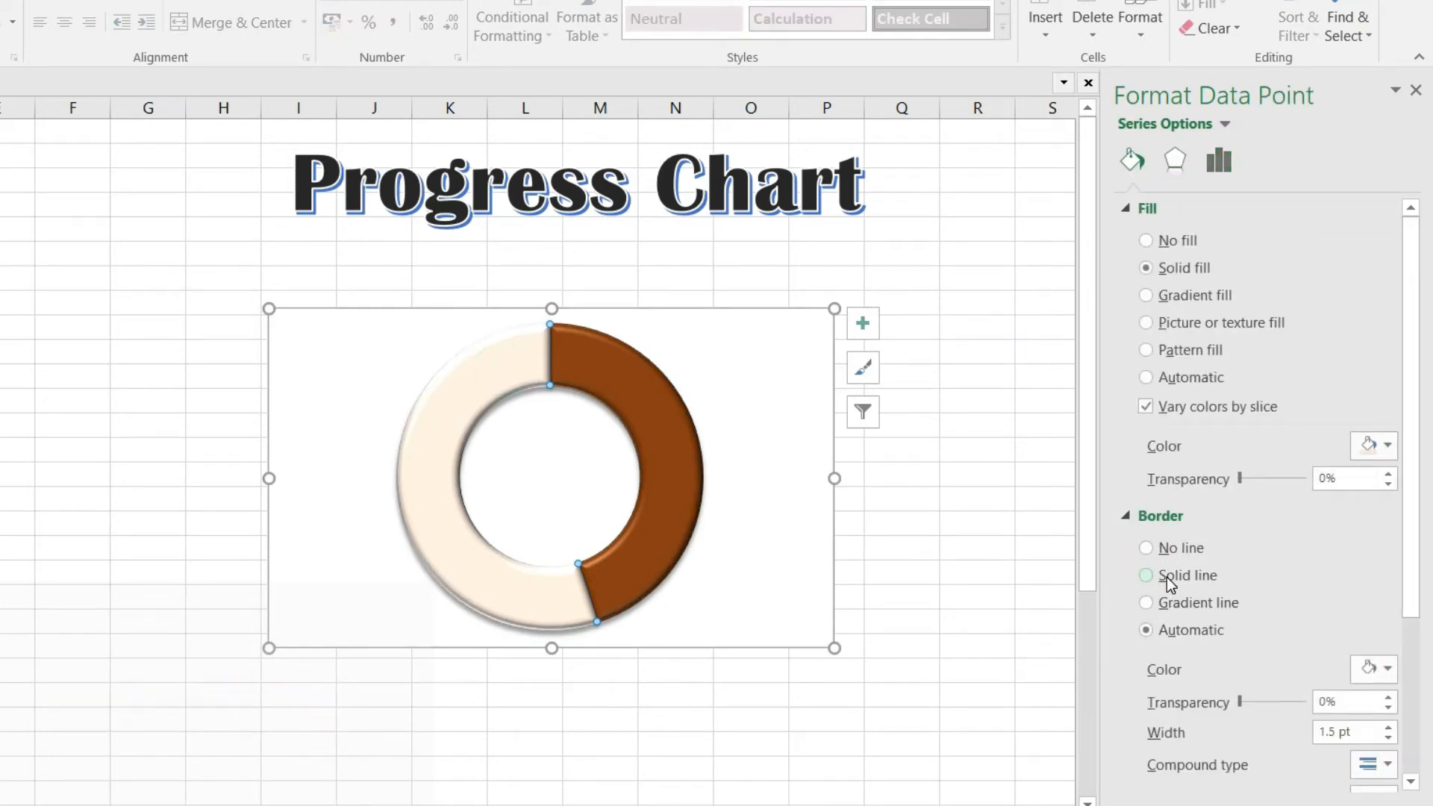
{"action": "left_click", "coordinate": [1167, 576]}
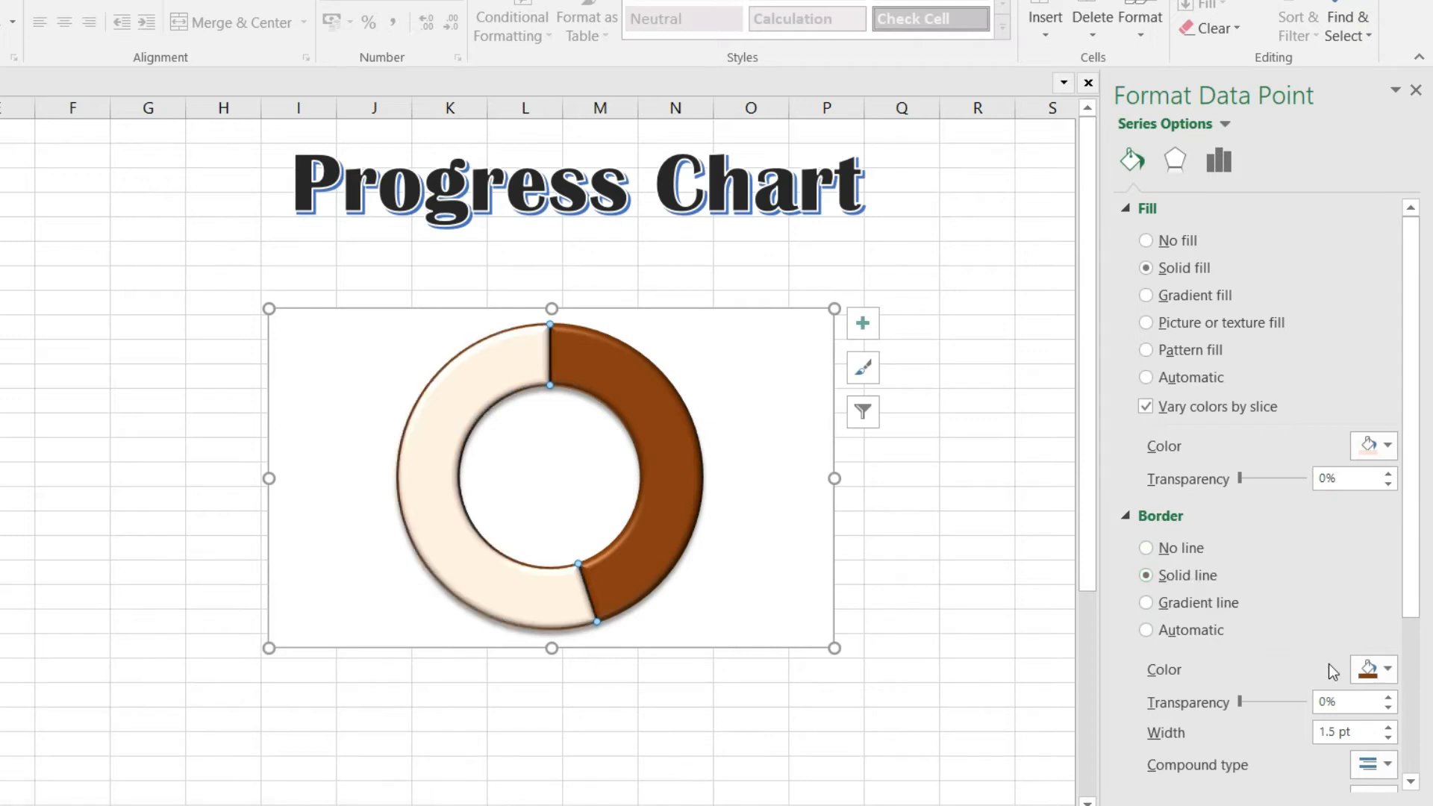
{"action": "left_click", "coordinate": [1387, 670]}
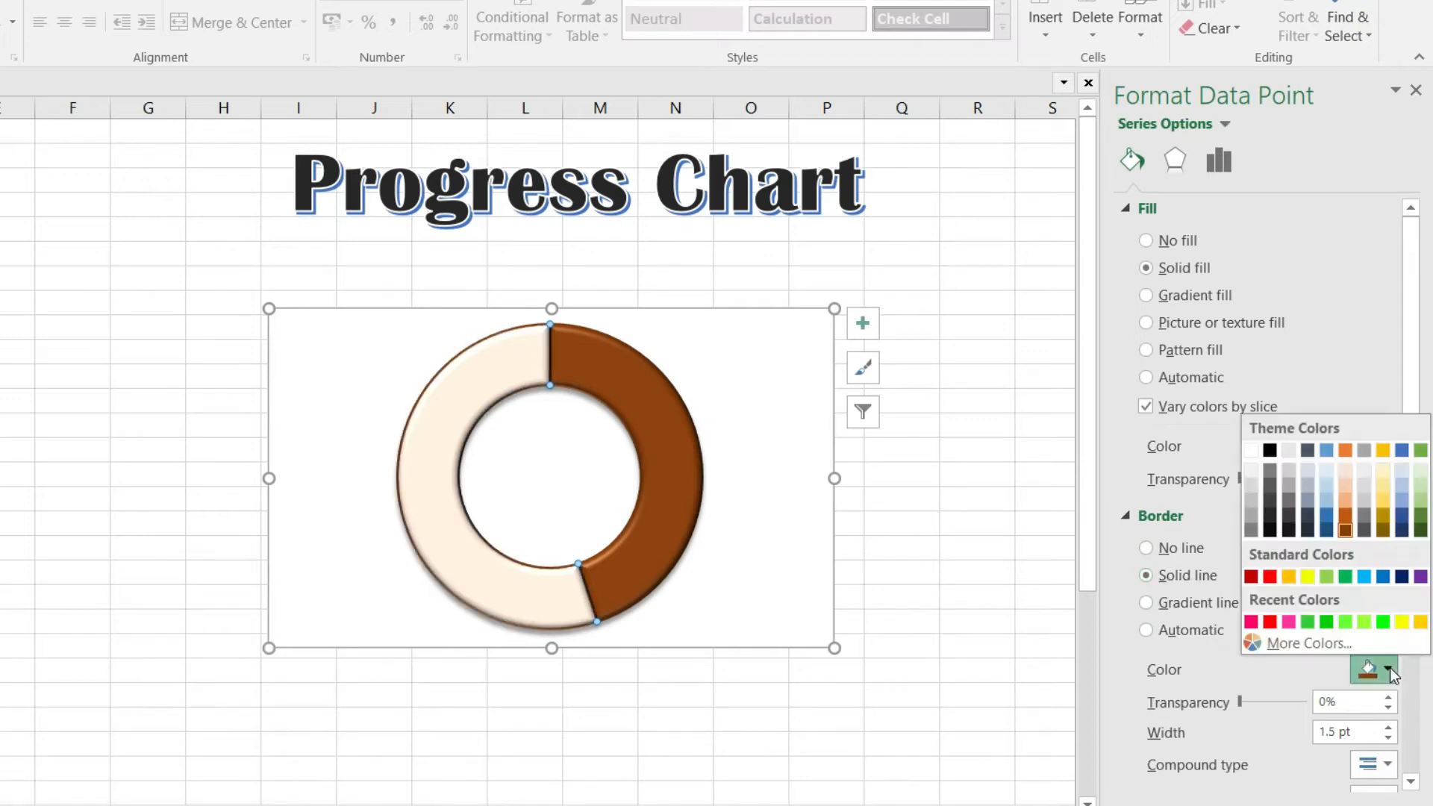
{"action": "left_click", "coordinate": [1343, 471]}
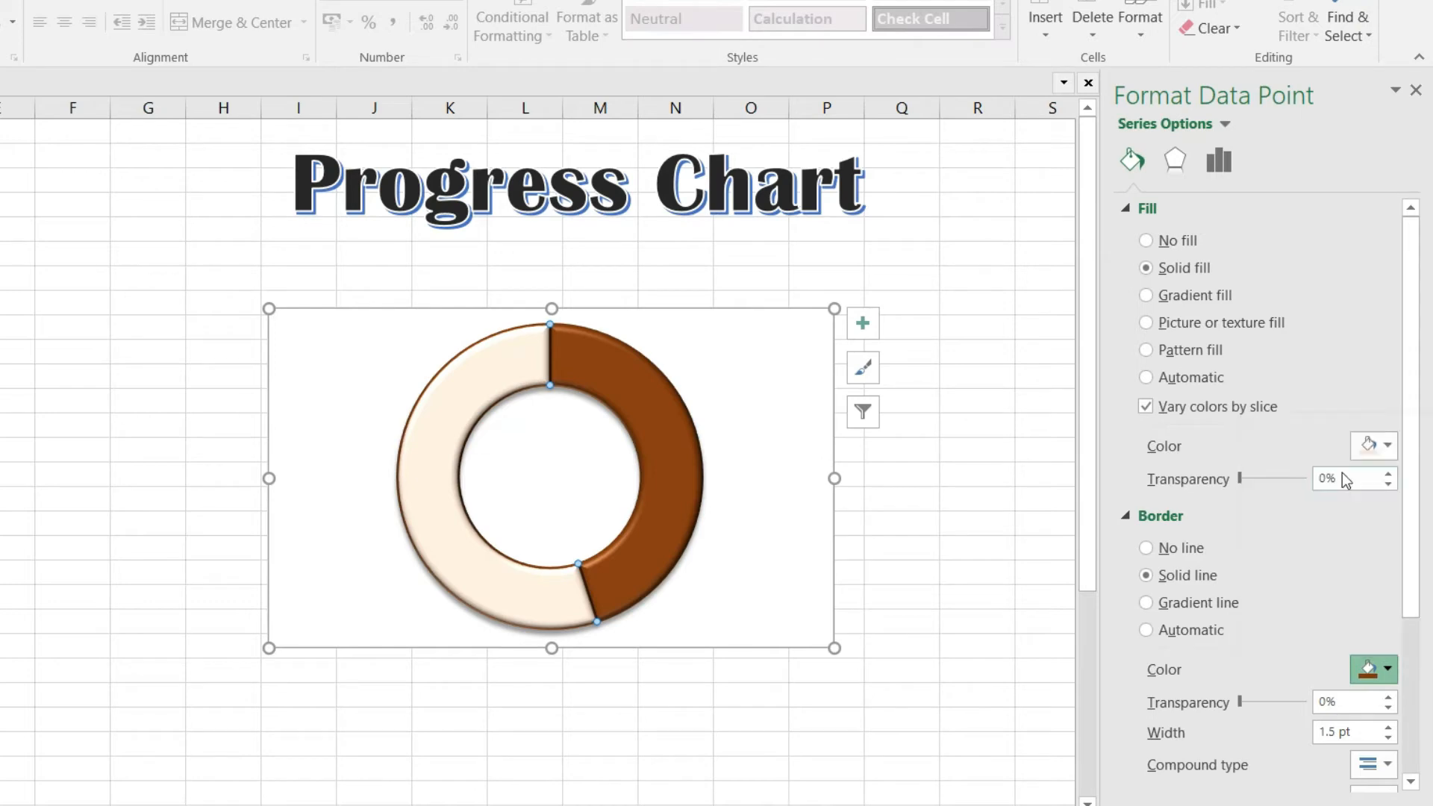
{"action": "left_click", "coordinate": [964, 328]}
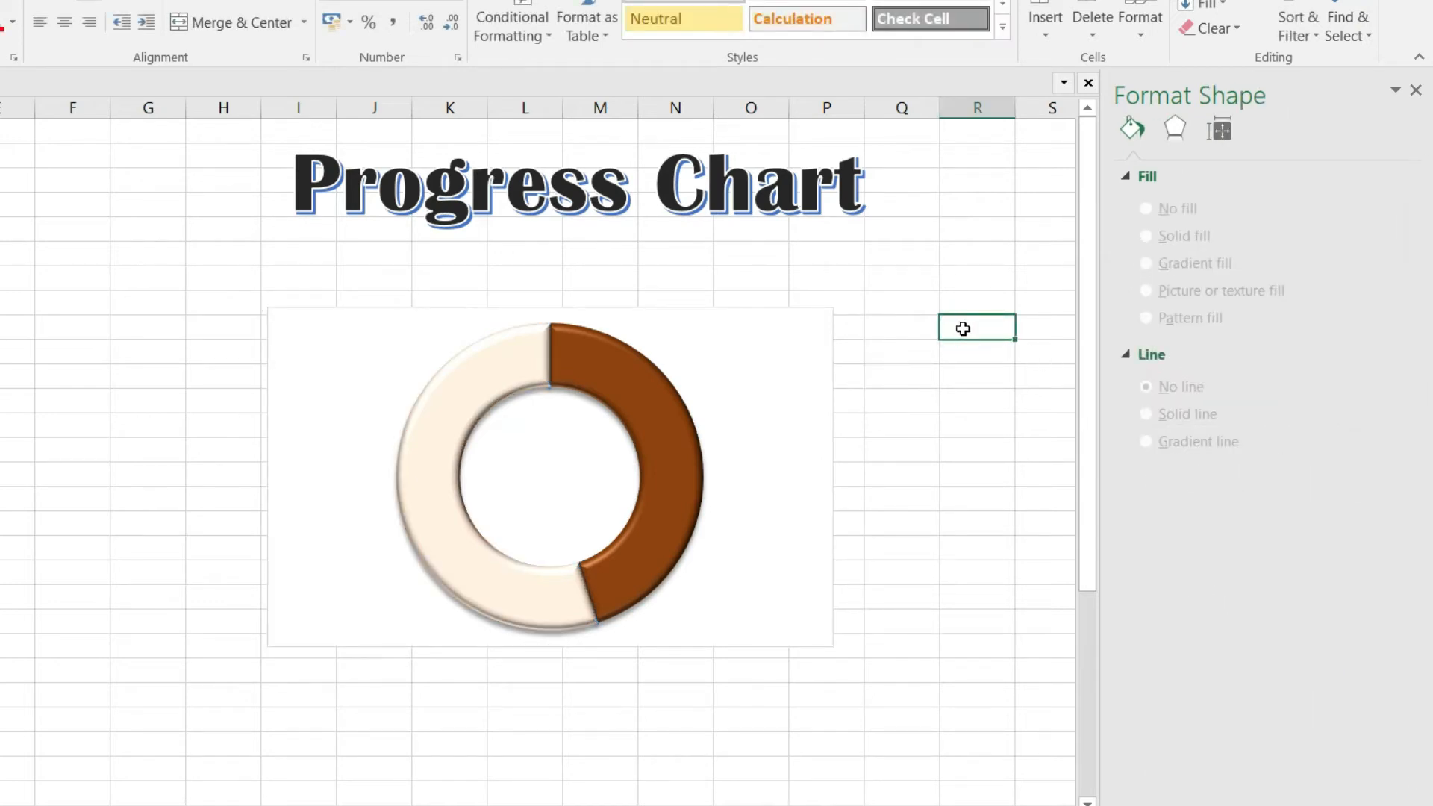
Step: Remove the top and bottom bevels from the 55% slice of the doughnut by choosing No Bevel
{"action": "left_click", "coordinate": [475, 388]}
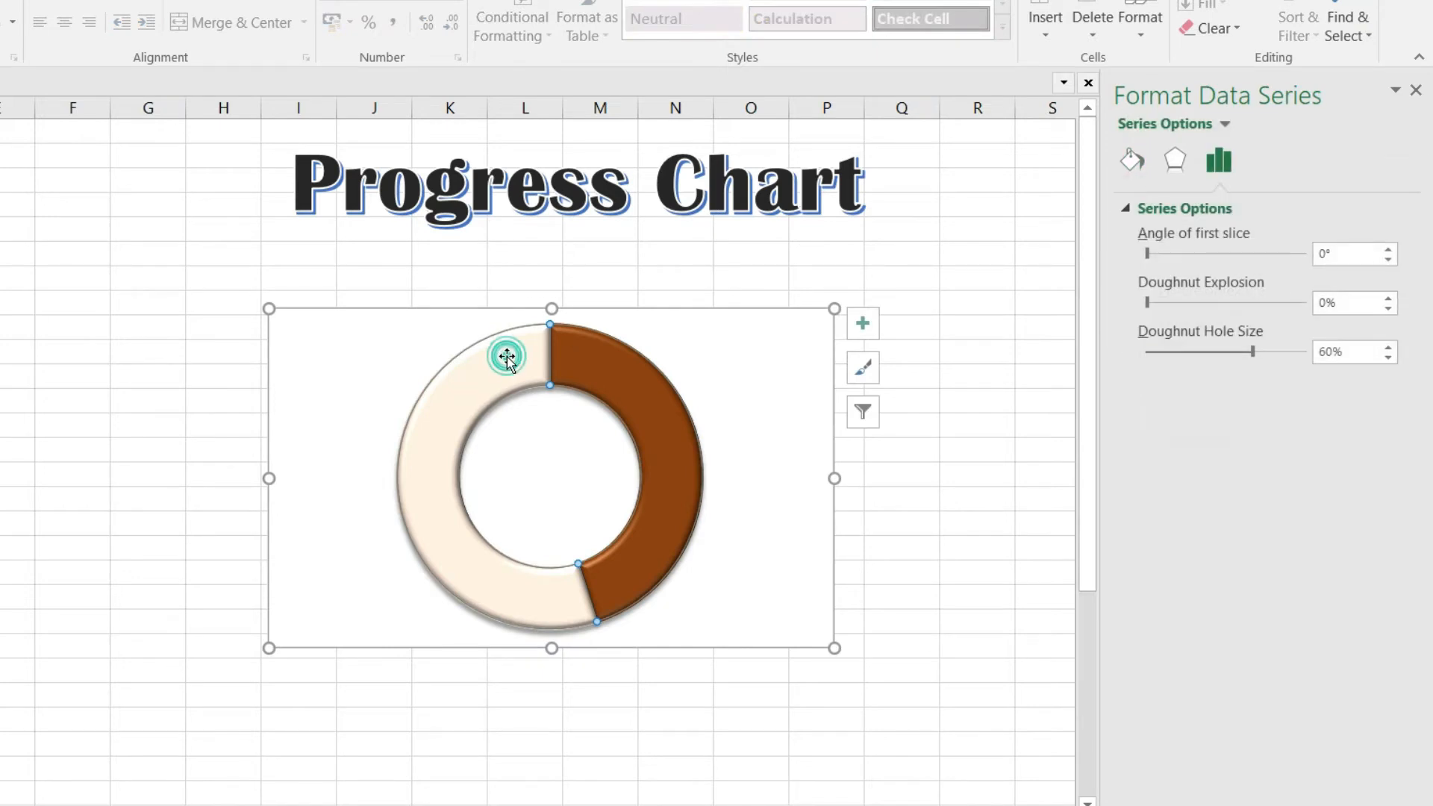
{"action": "left_click", "coordinate": [637, 330]}
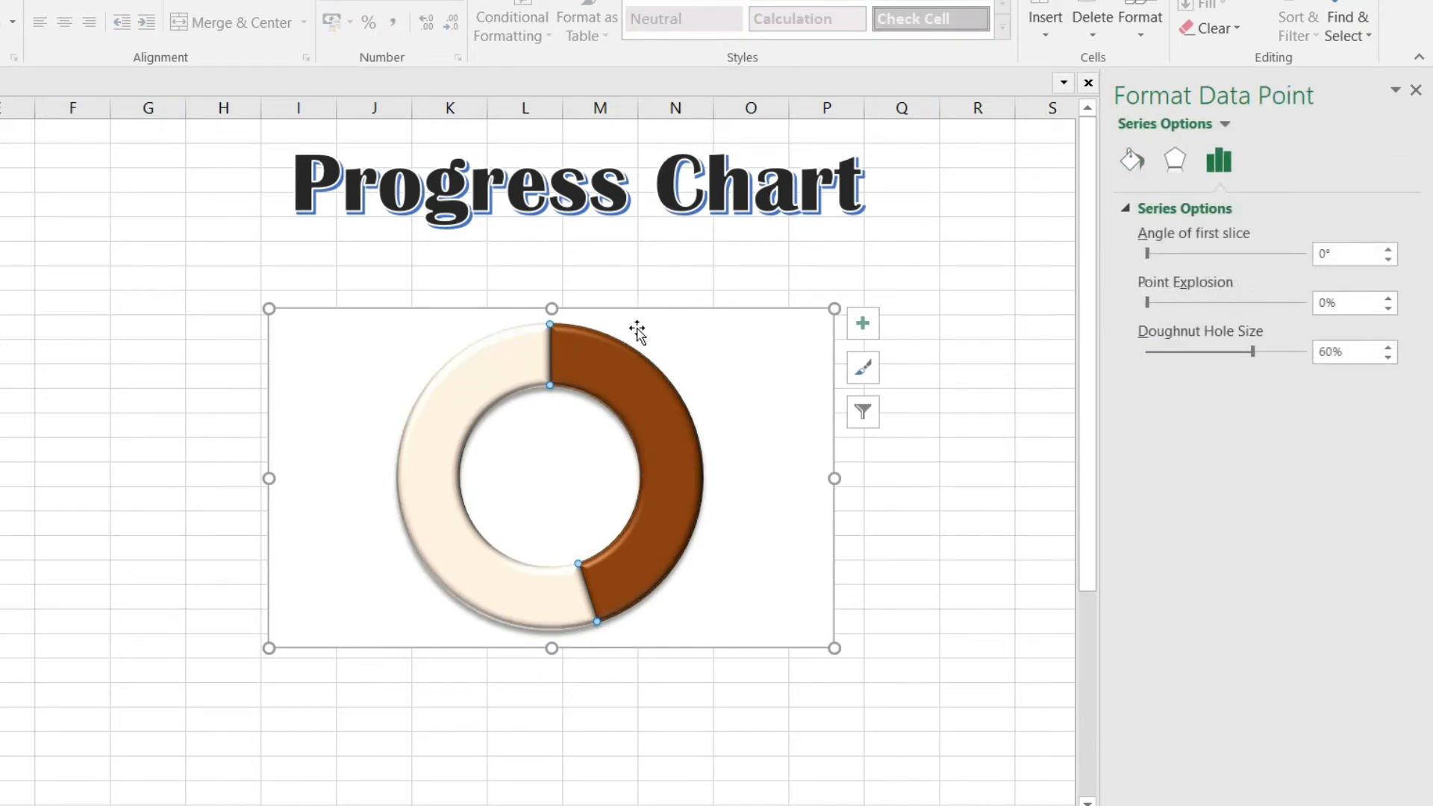
{"action": "left_click", "coordinate": [1177, 161]}
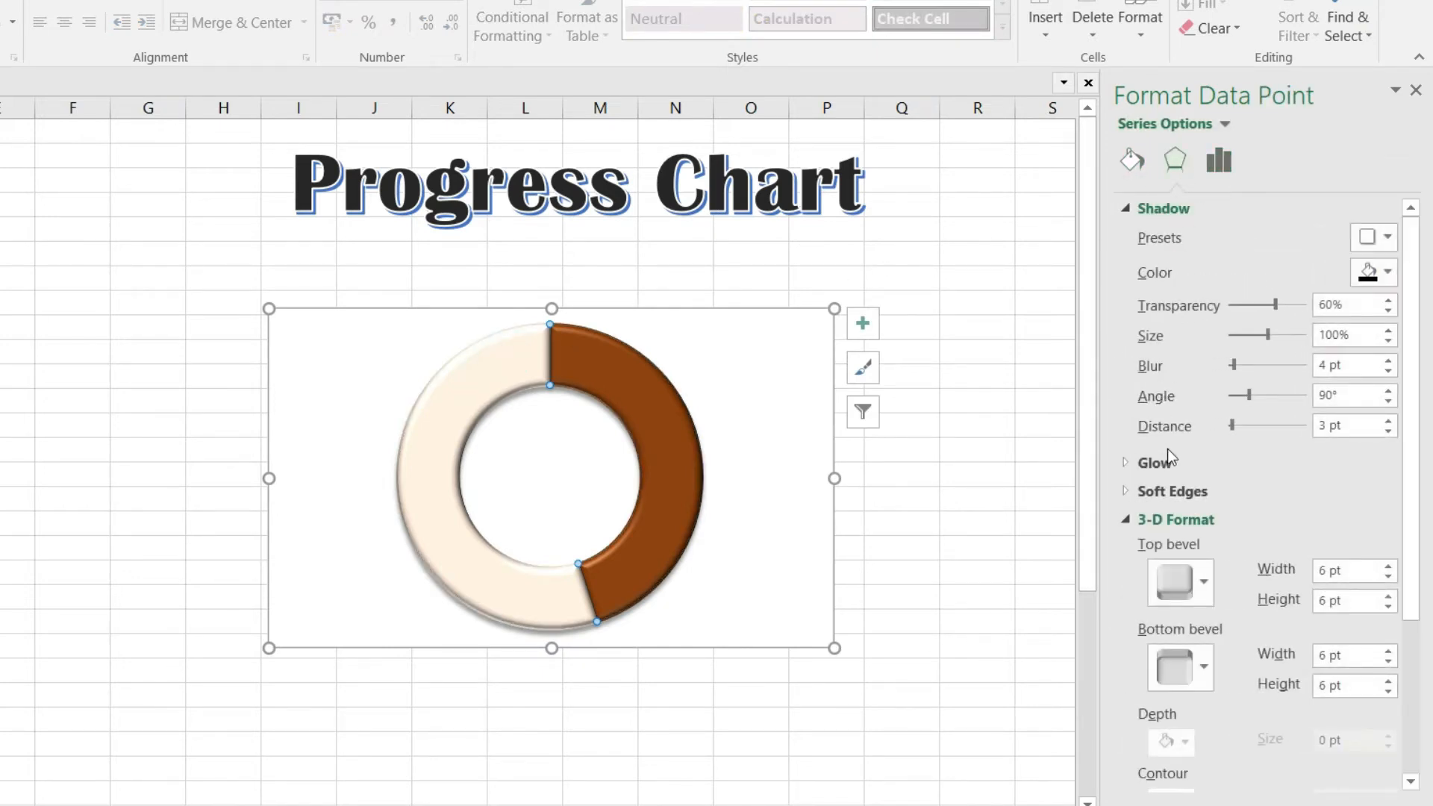
{"action": "left_click", "coordinate": [1209, 582]}
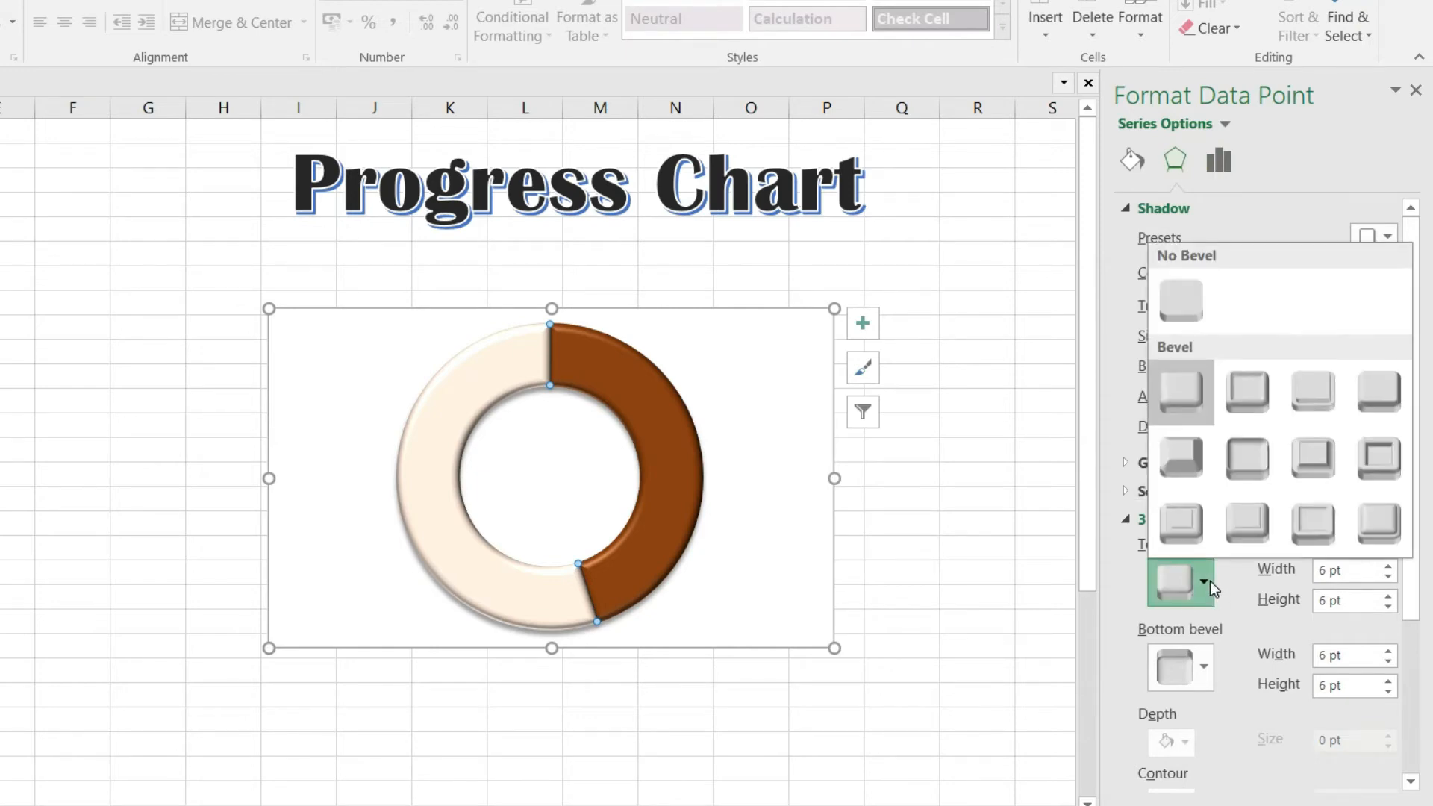
{"action": "left_click", "coordinate": [1191, 289]}
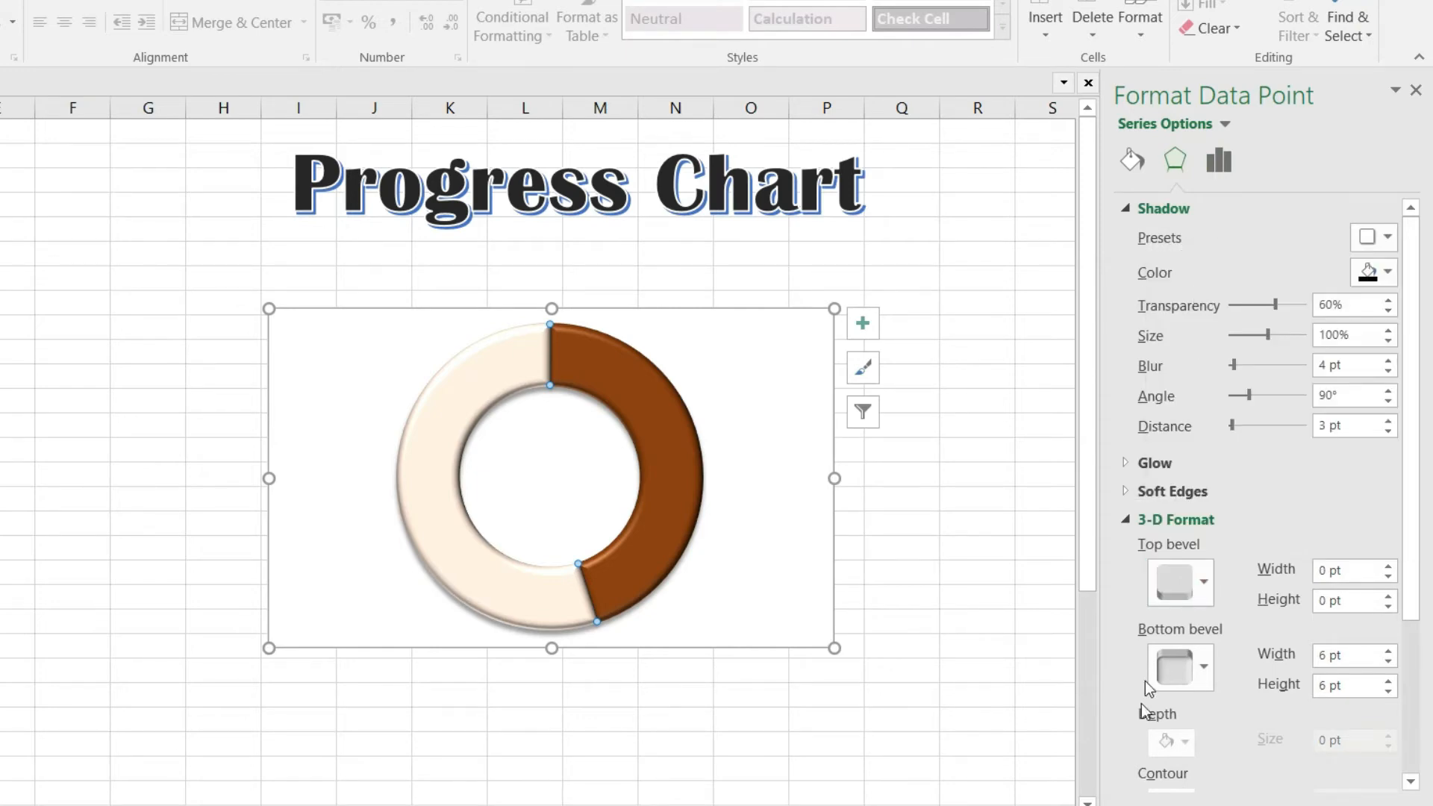
{"action": "left_click", "coordinate": [1202, 674]}
{"action": "left_click", "coordinate": [1181, 382]}
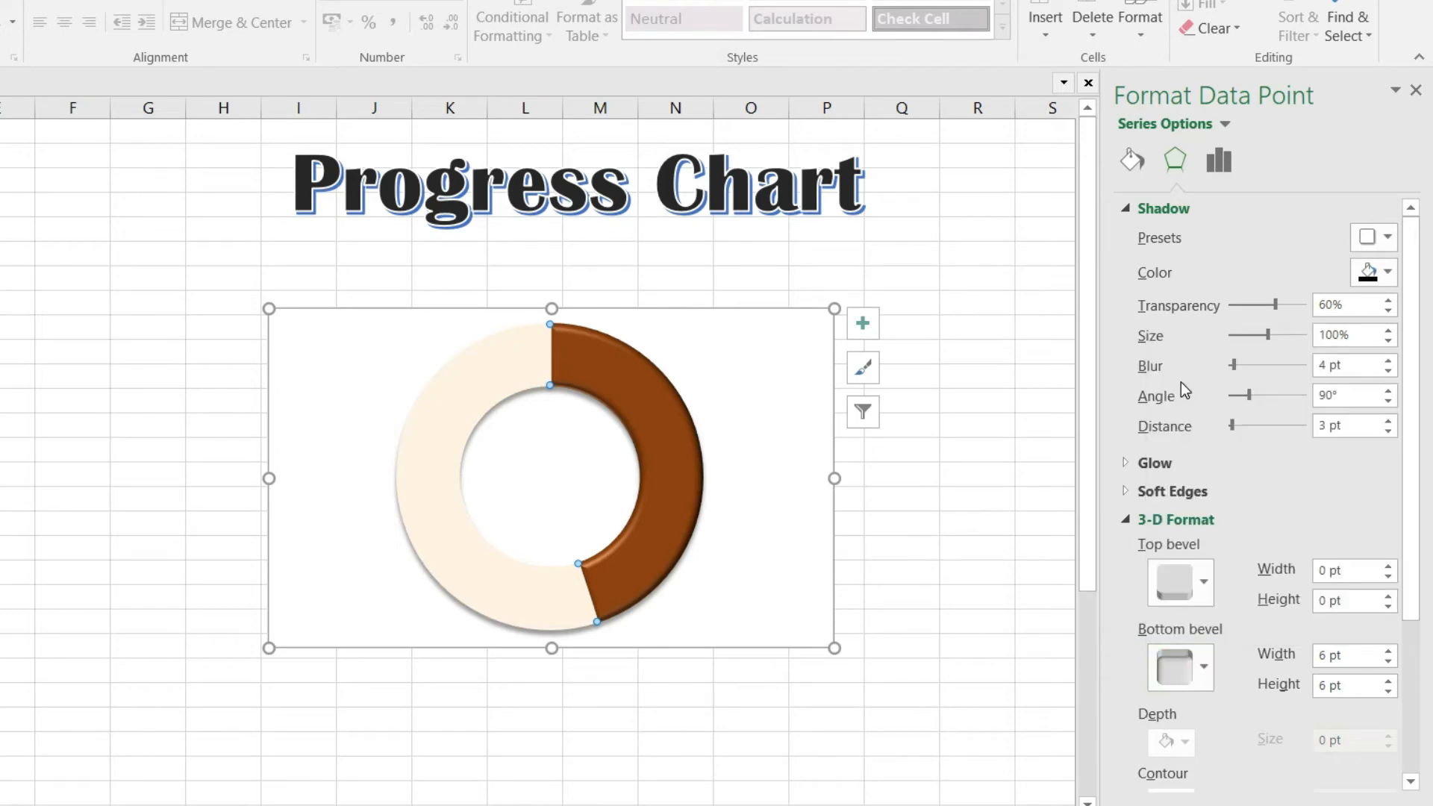
{"action": "left_click", "coordinate": [956, 420]}
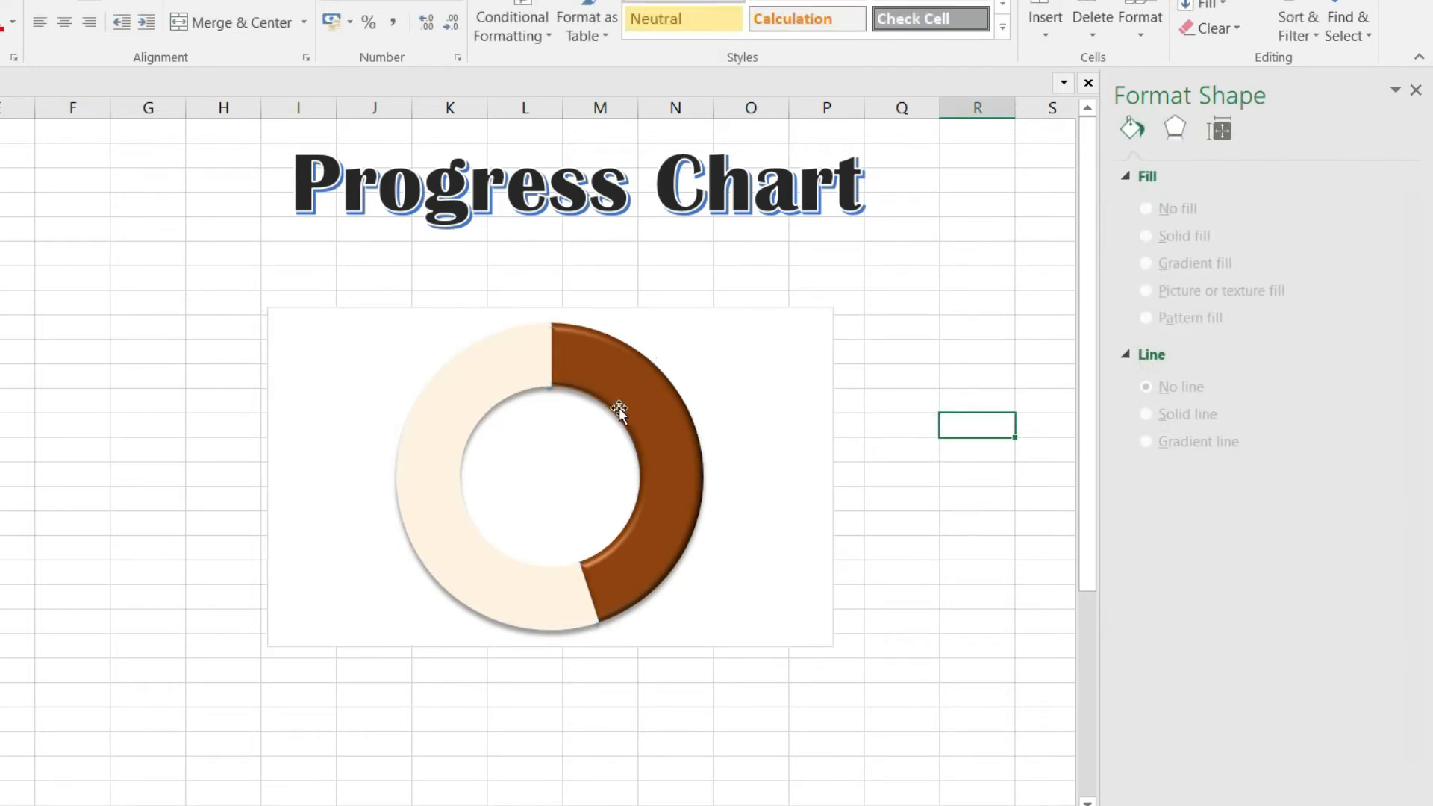
Step: Insert an empty text box inside the hole of the doughnut chart
{"action": "left_click", "coordinate": [142, 396]}
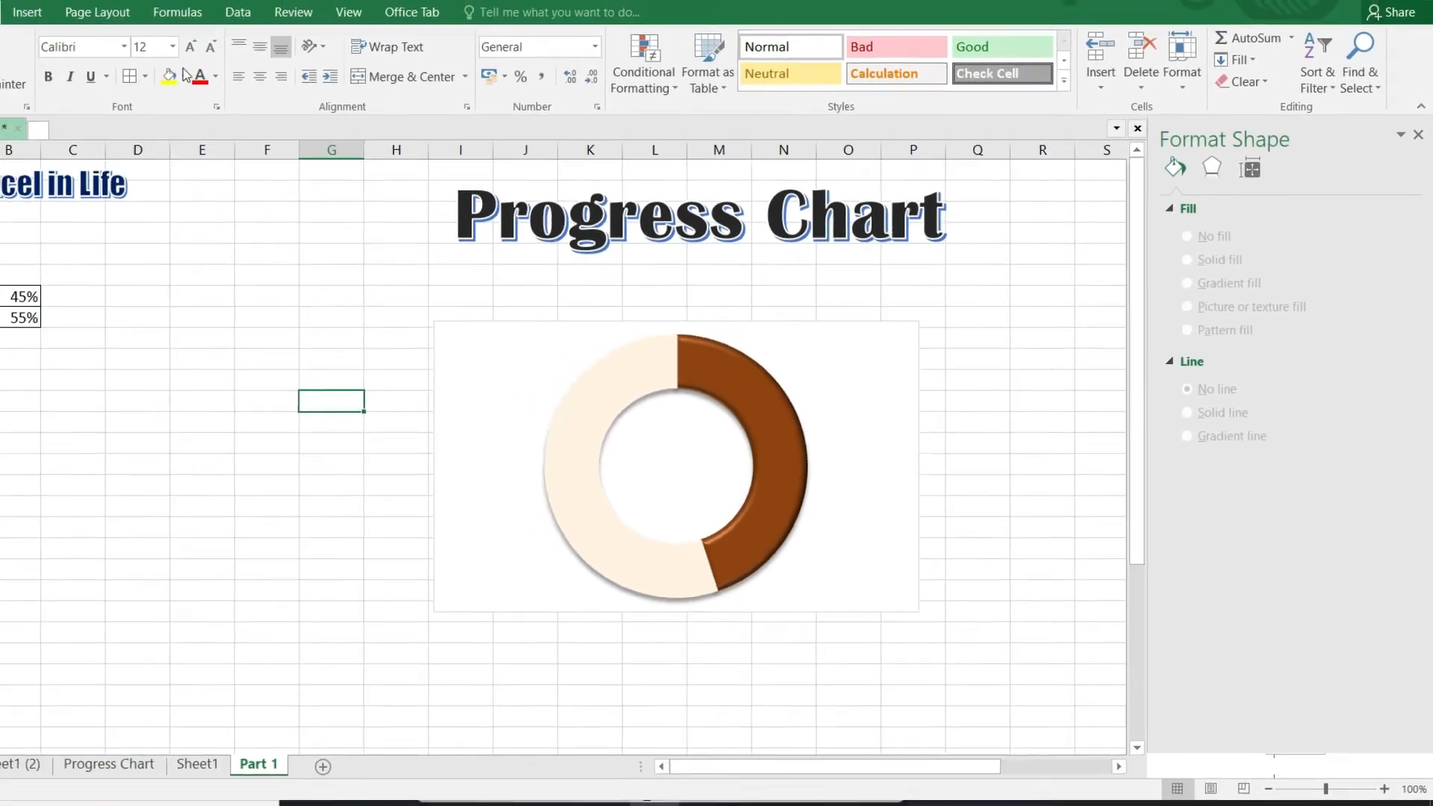
{"action": "left_click", "coordinate": [27, 12]}
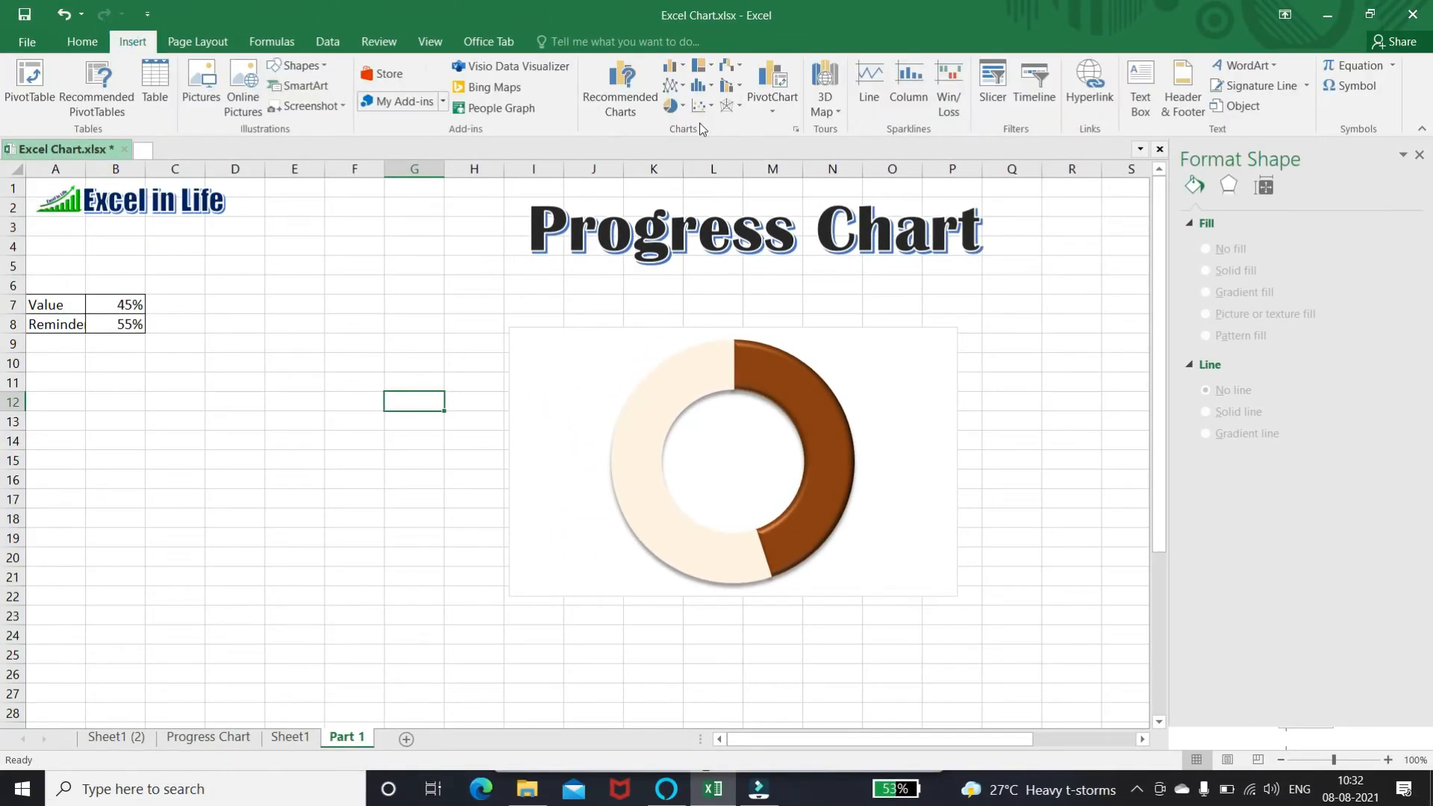
{"action": "left_click", "coordinate": [1140, 88]}
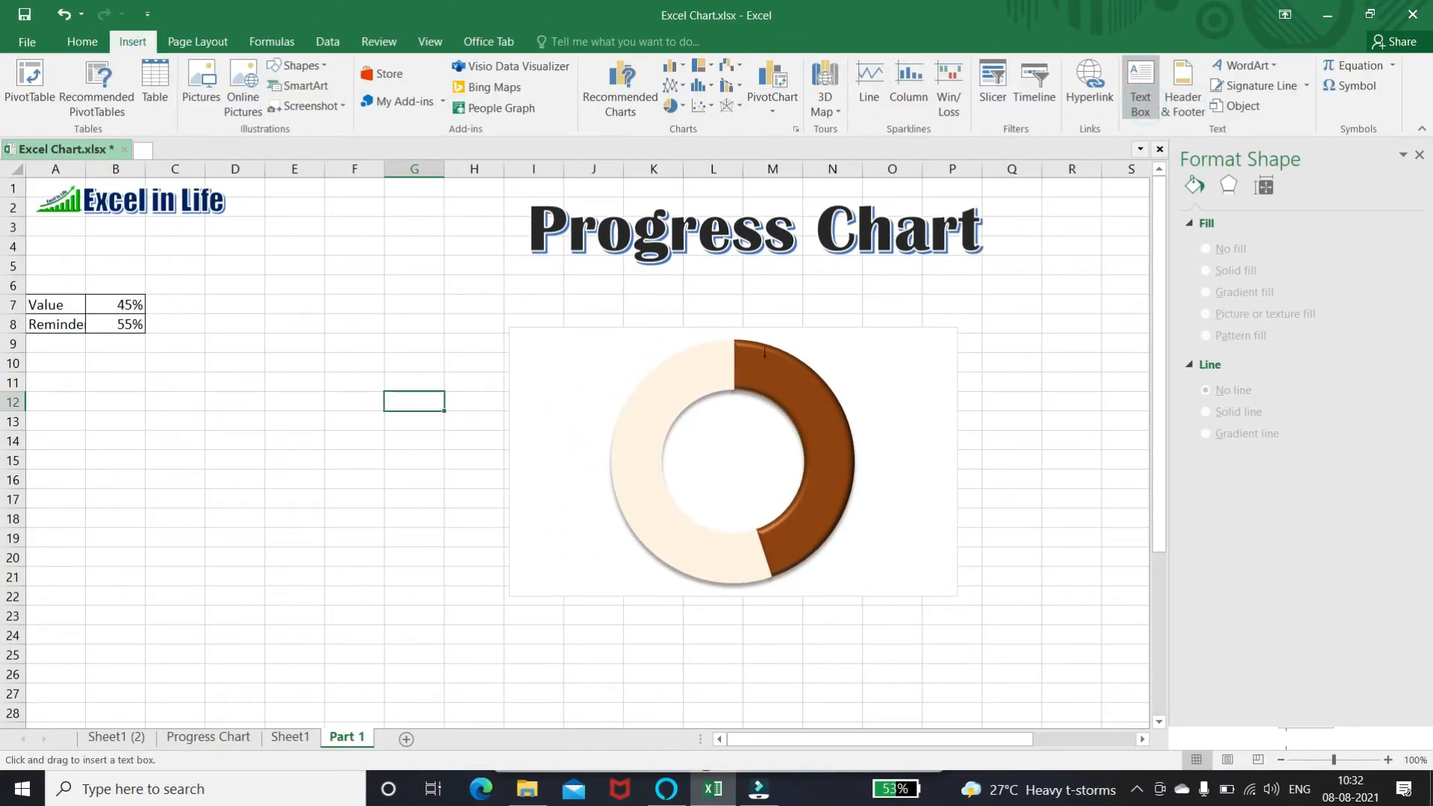
{"action": "left_click", "coordinate": [703, 435]}
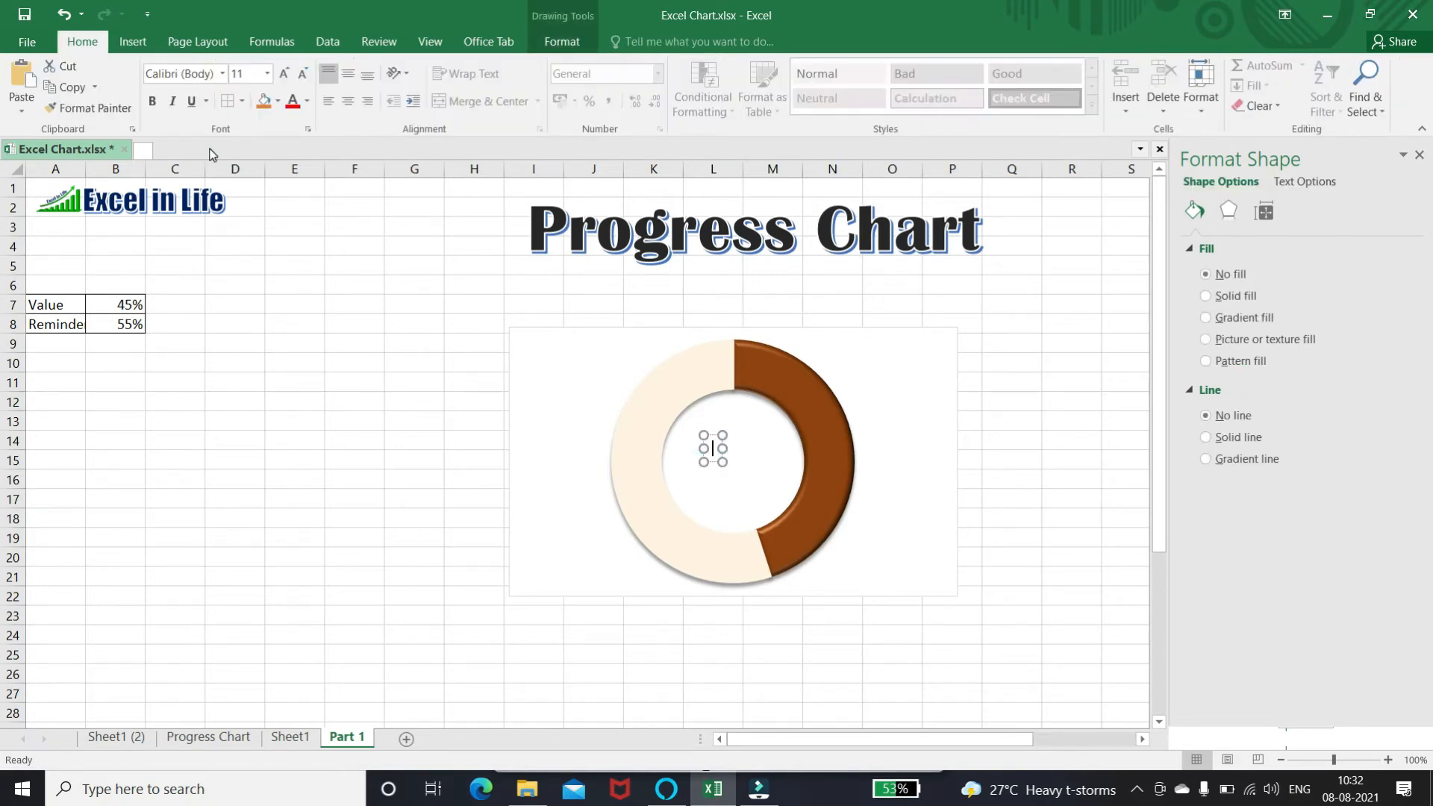
Step: Show the formula bar and link the text box to the Value percentage with the formula =$B$7
{"action": "left_click", "coordinate": [430, 41]}
{"action": "left_click", "coordinate": [295, 73]}
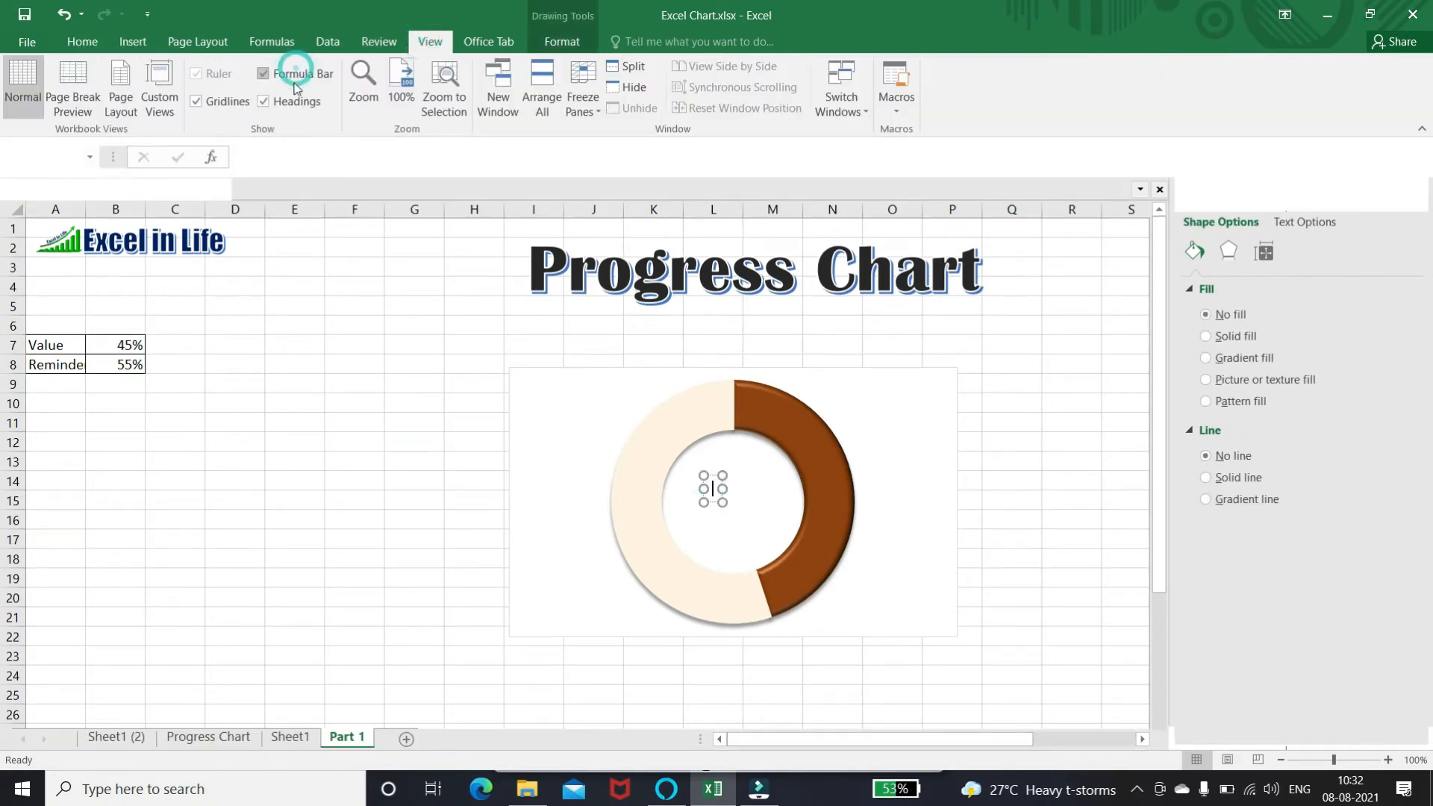
{"action": "left_click", "coordinate": [249, 155]}
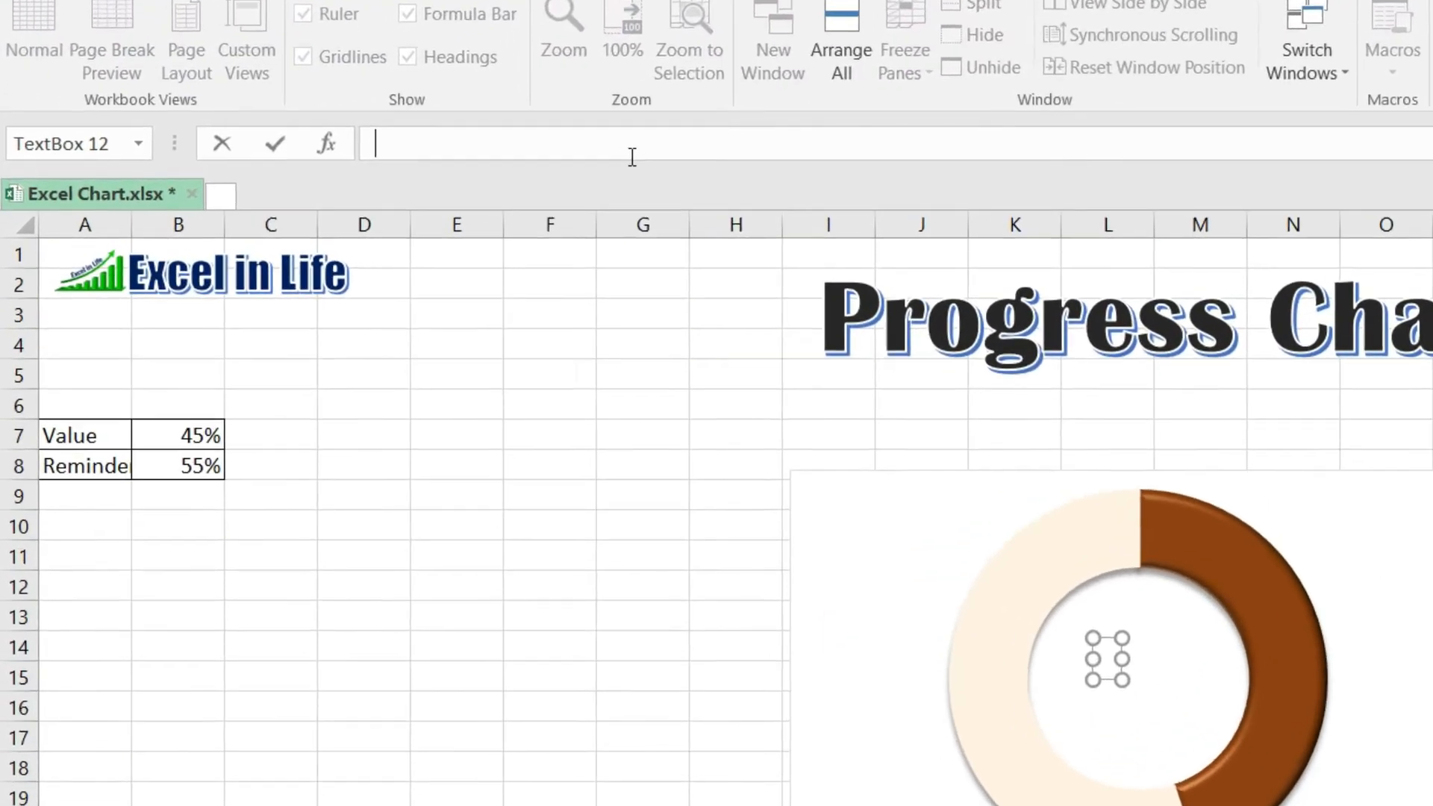
{"action": "type", "text": "="}
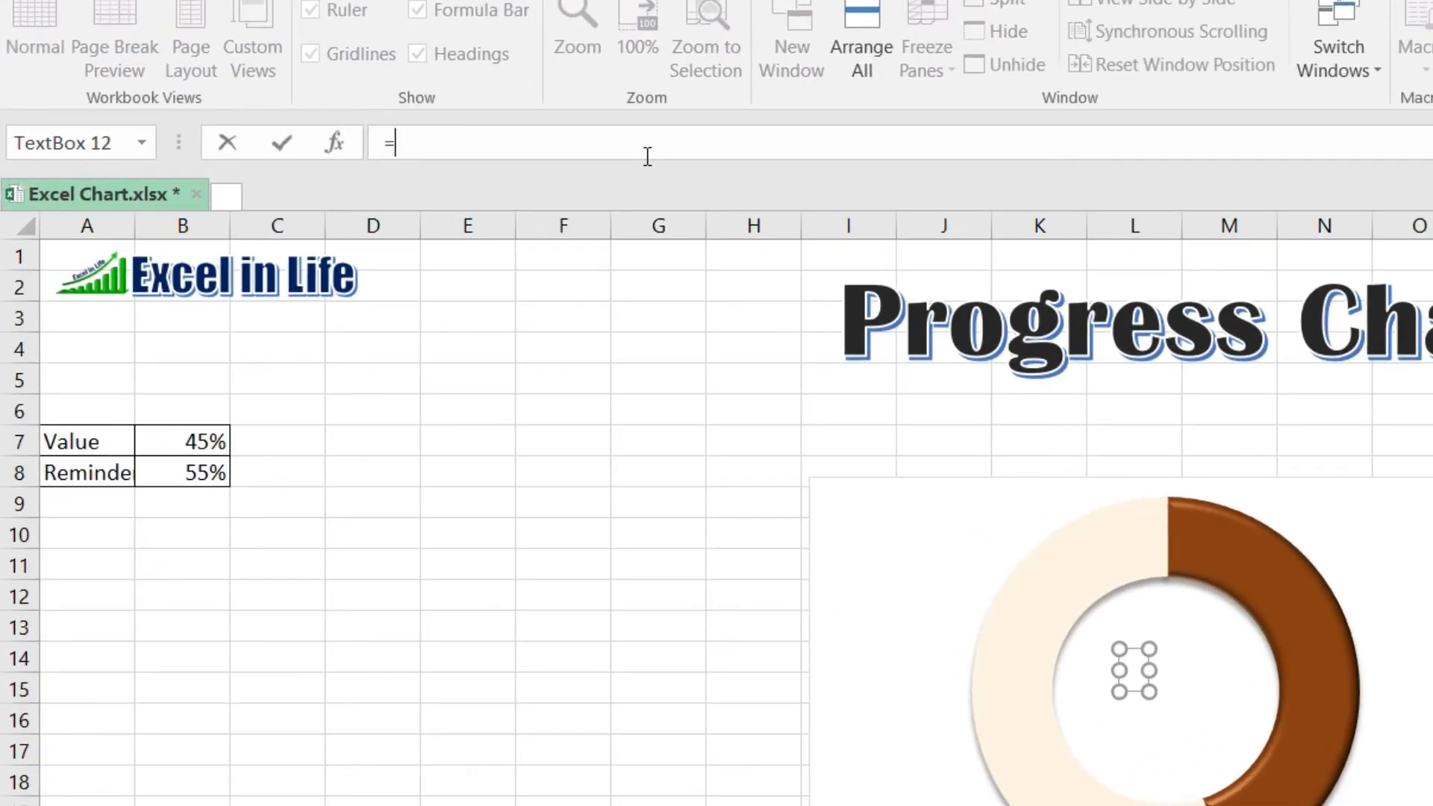
{"action": "left_click", "coordinate": [188, 439]}
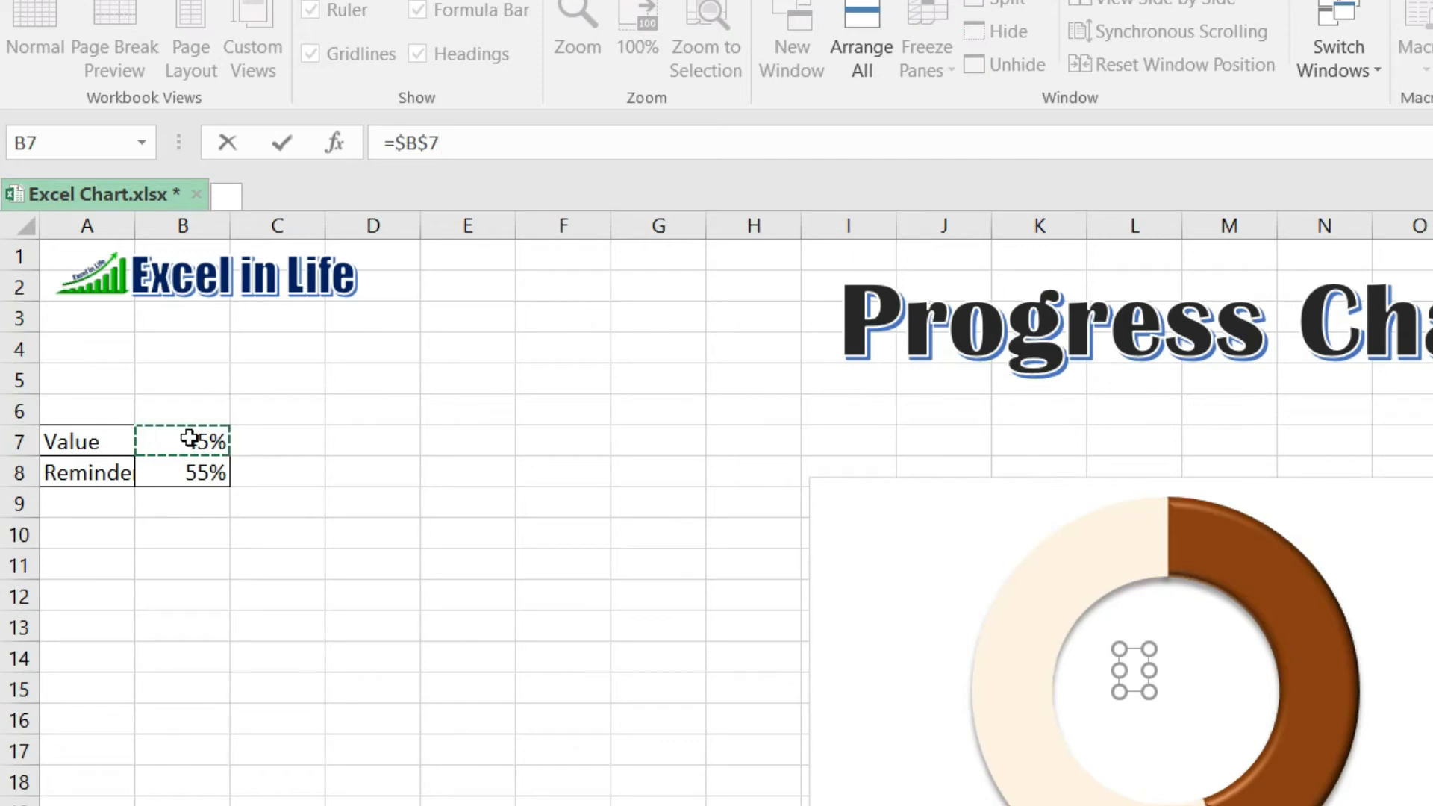
{"action": "key", "text": "Return"}
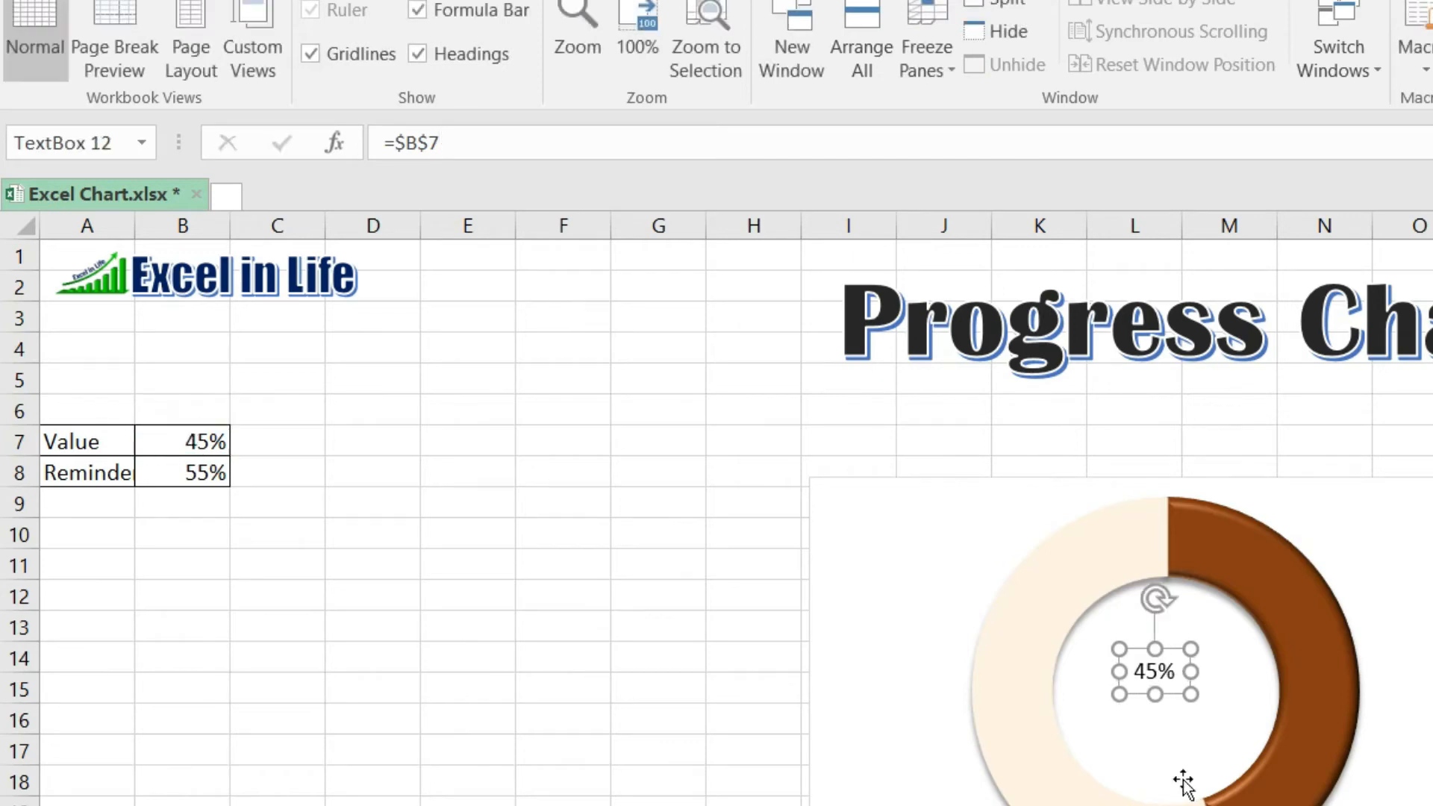
Step: Move the linked percentage text box to the centre of the doughnut hole and keep it selected
{"action": "left_click", "coordinate": [1155, 648]}
{"action": "left_click_drag", "start_coordinate": [1137, 649], "coordinate": [1161, 672]}
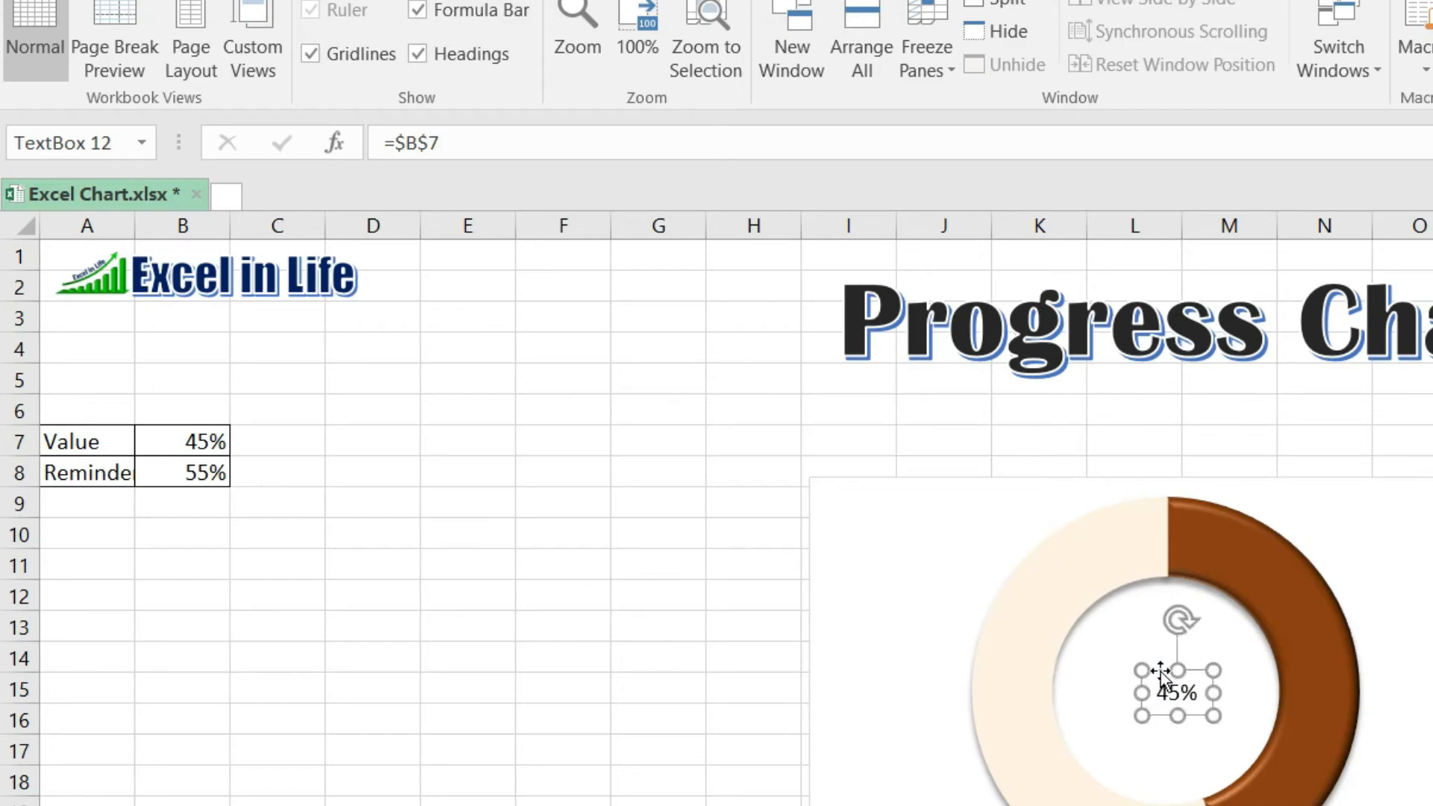
{"action": "left_click", "coordinate": [1153, 674]}
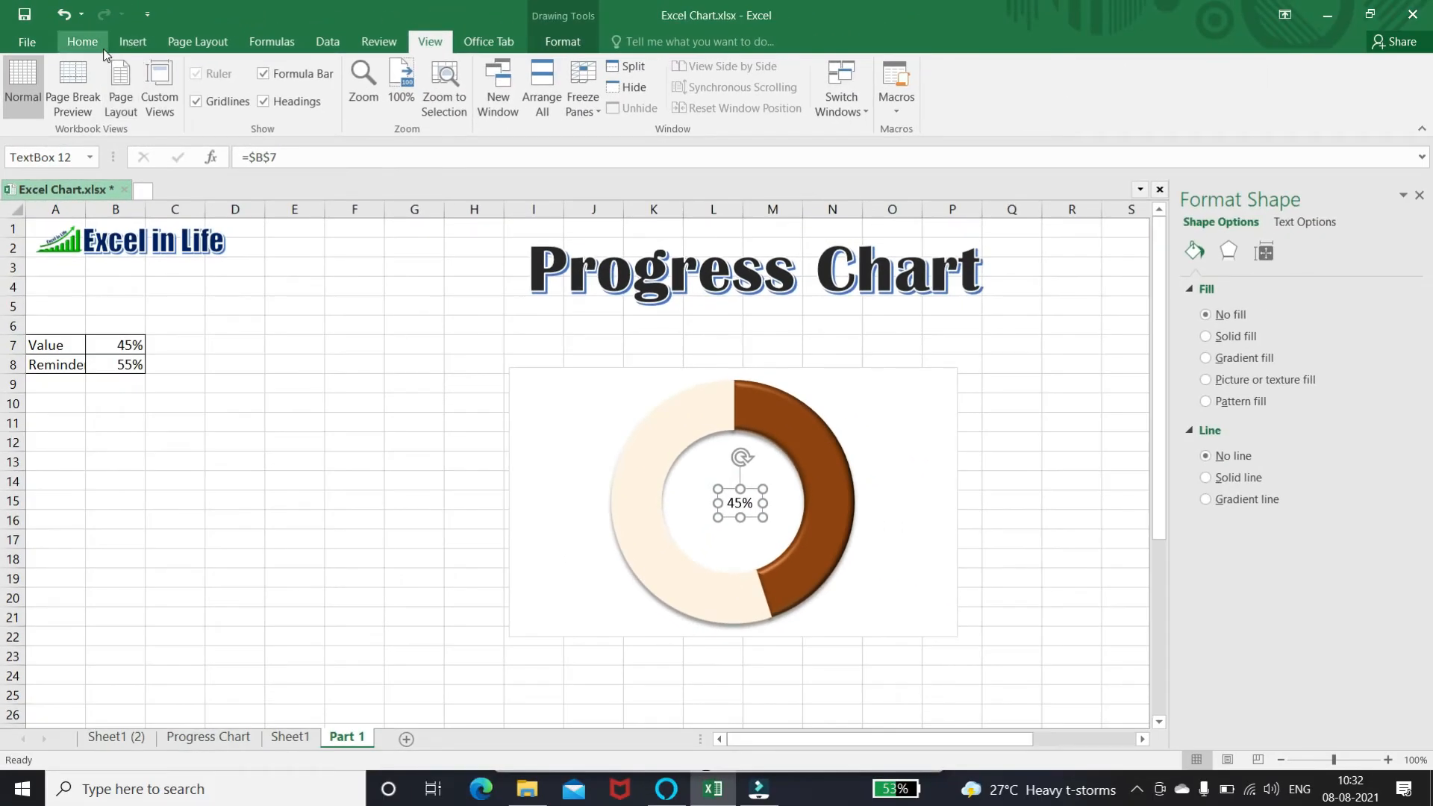
Step: Set the font of the percentage text box in the doughnut hole to Impact
{"action": "left_click", "coordinate": [101, 46]}
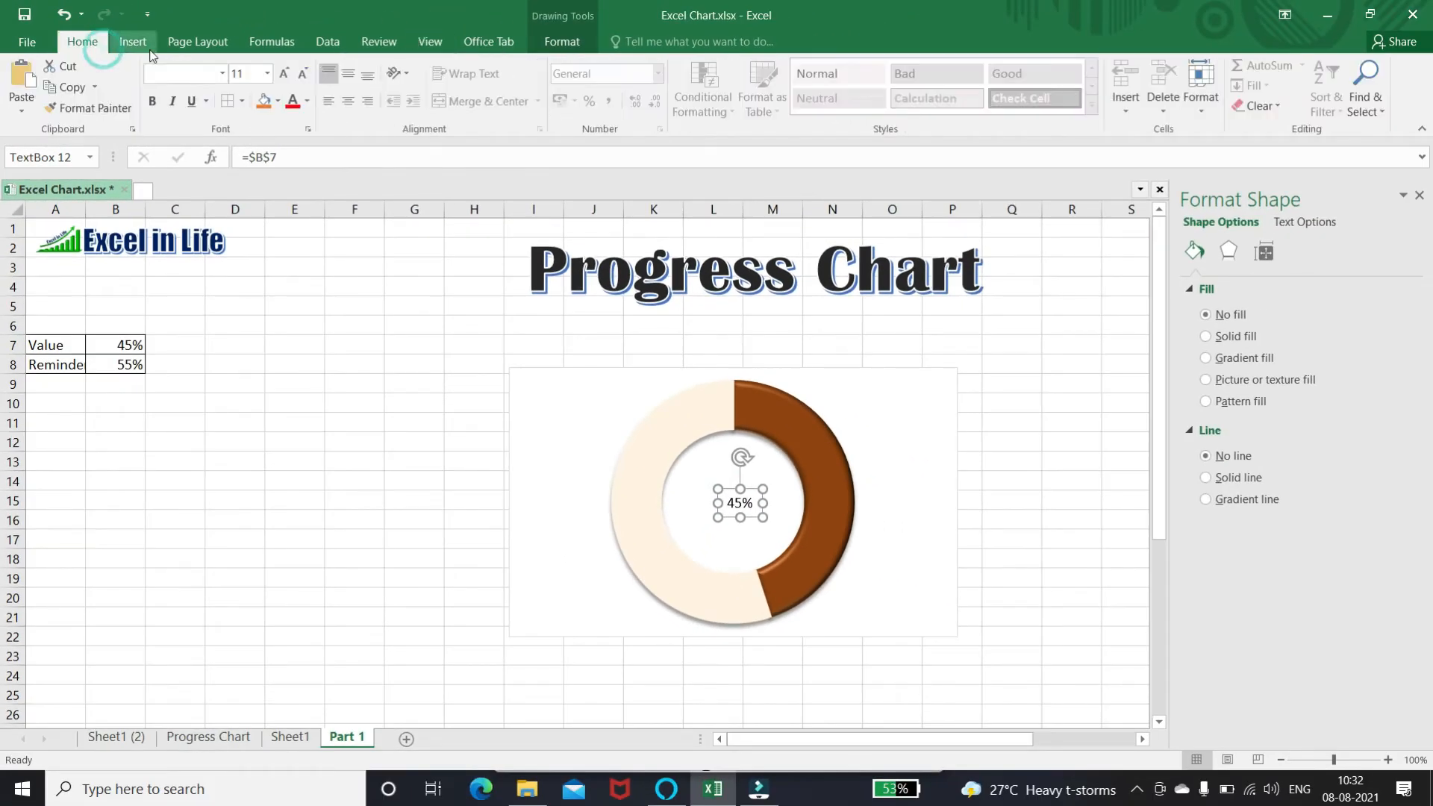
{"action": "left_click", "coordinate": [223, 73]}
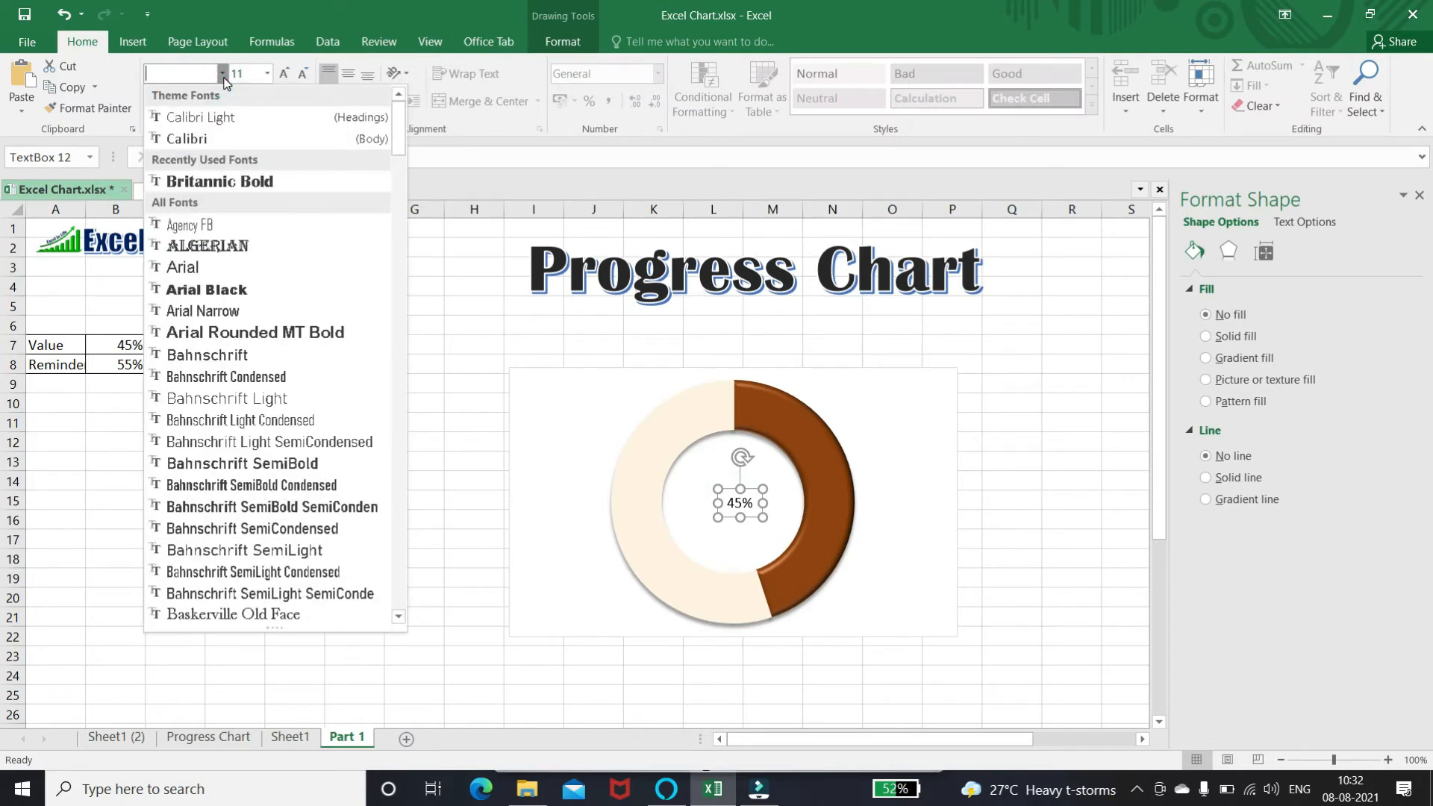
{"action": "type", "text": "Im"}
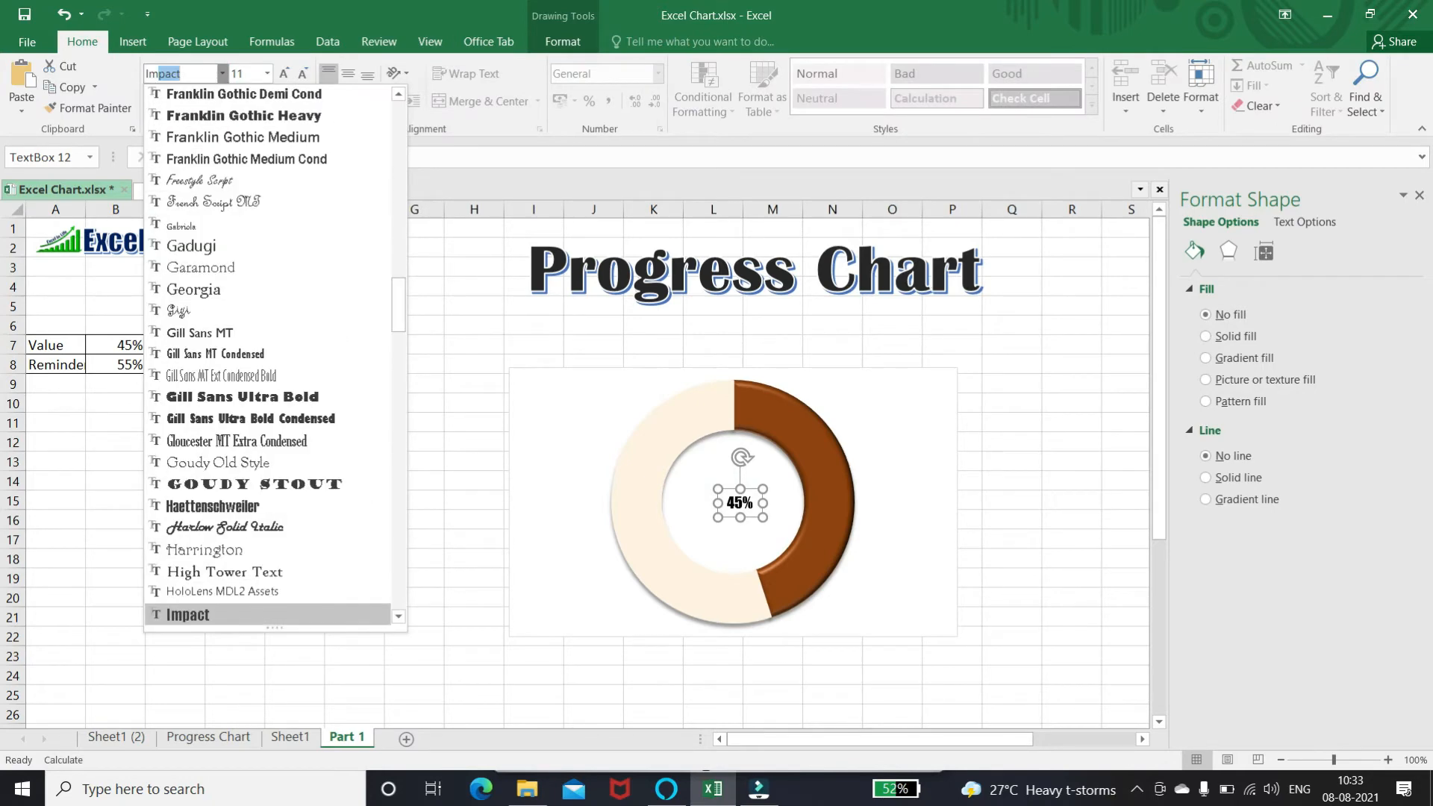
{"action": "type", "text": "p"}
{"action": "key", "text": "Return"}
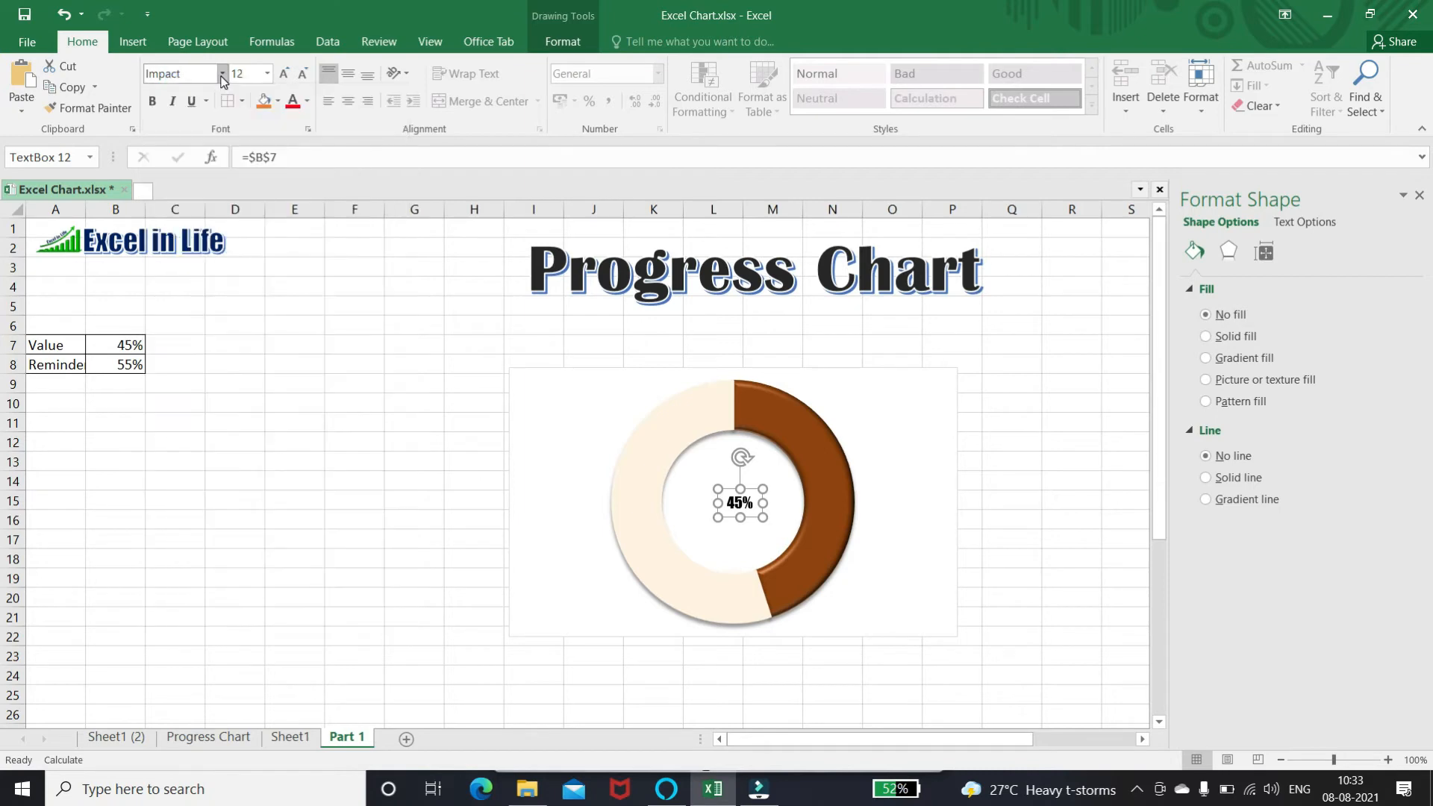
Step: Enlarge the percentage text to size 28 and recentre its text box in the doughnut hole
{"action": "left_click", "coordinate": [285, 77]}
{"action": "left_click", "coordinate": [284, 77]}
{"action": "left_click", "coordinate": [284, 76]}
{"action": "left_click", "coordinate": [284, 77]}
{"action": "left_click", "coordinate": [285, 76]}
{"action": "left_click", "coordinate": [284, 77]}
{"action": "left_click", "coordinate": [284, 77]}
{"action": "left_click", "coordinate": [285, 77]}
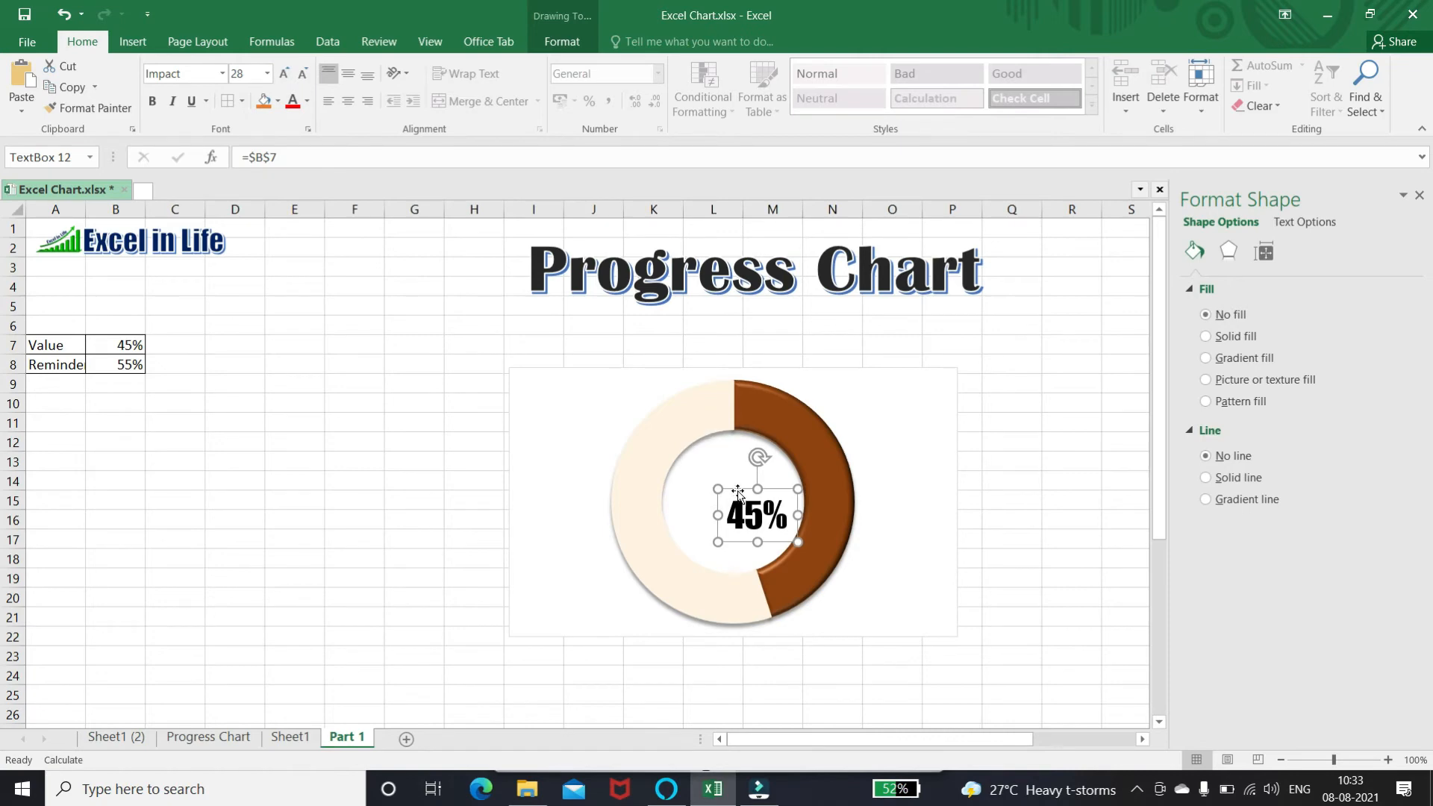
{"action": "mouse_move", "coordinate": [738, 493]}
{"action": "left_mouse_down"}
{"action": "mouse_move", "coordinate": [721, 474]}
{"action": "mouse_move", "coordinate": [736, 481]}
{"action": "left_mouse_up"}
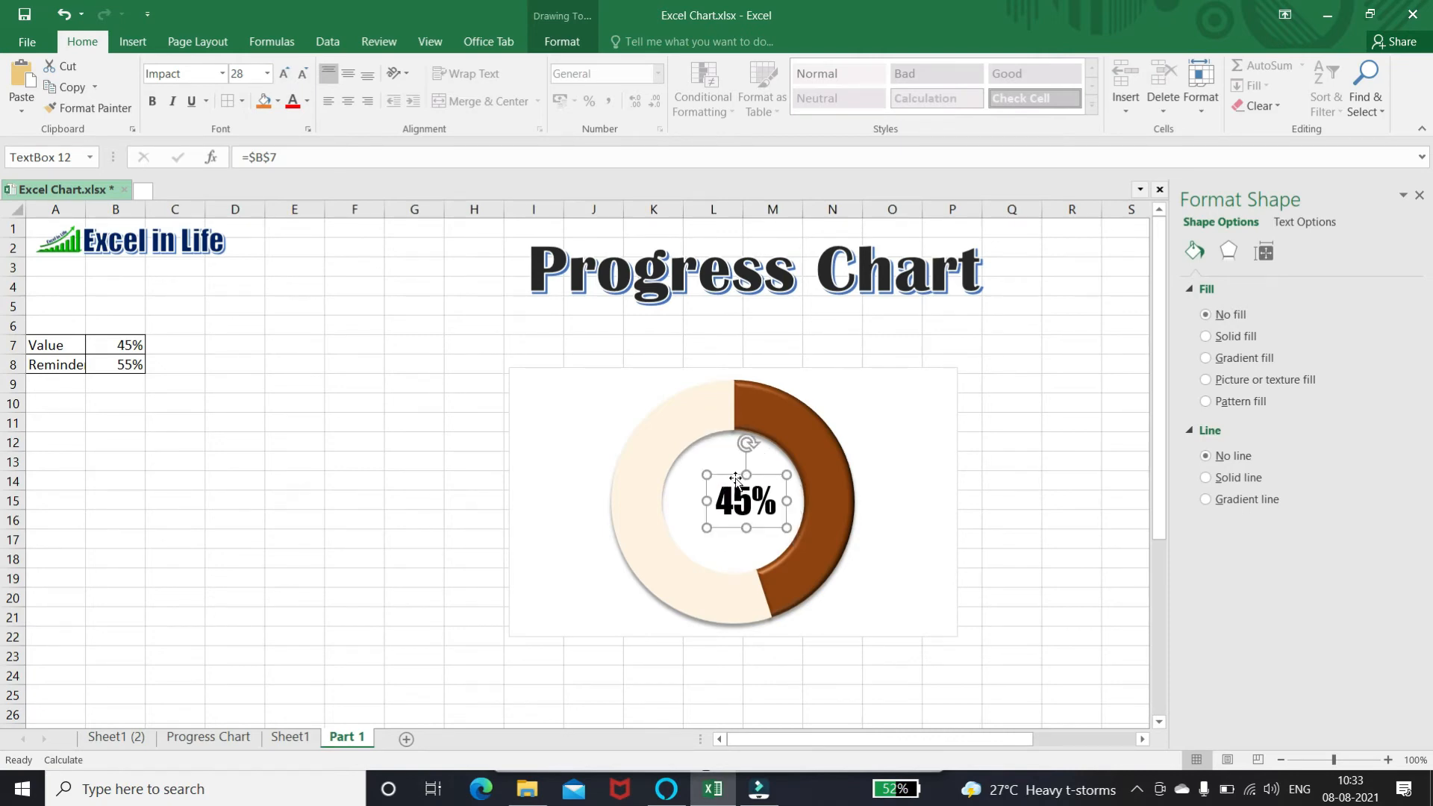
Step: Fill the percentage text in the doughnut hole with the darkest orange theme colour as a solid fill
{"action": "left_click", "coordinate": [1299, 221]}
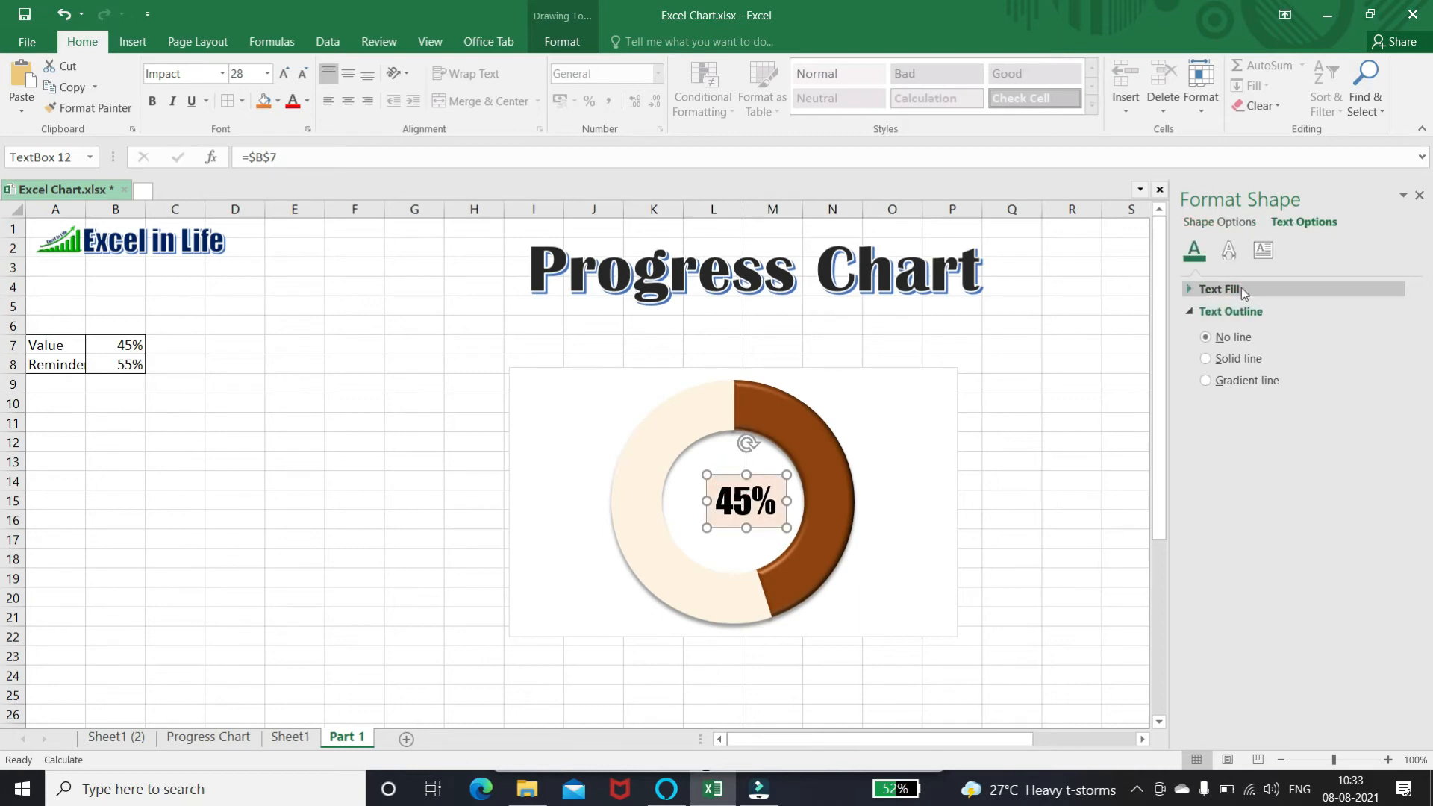
{"action": "left_click", "coordinate": [1187, 289]}
{"action": "left_click", "coordinate": [1387, 432]}
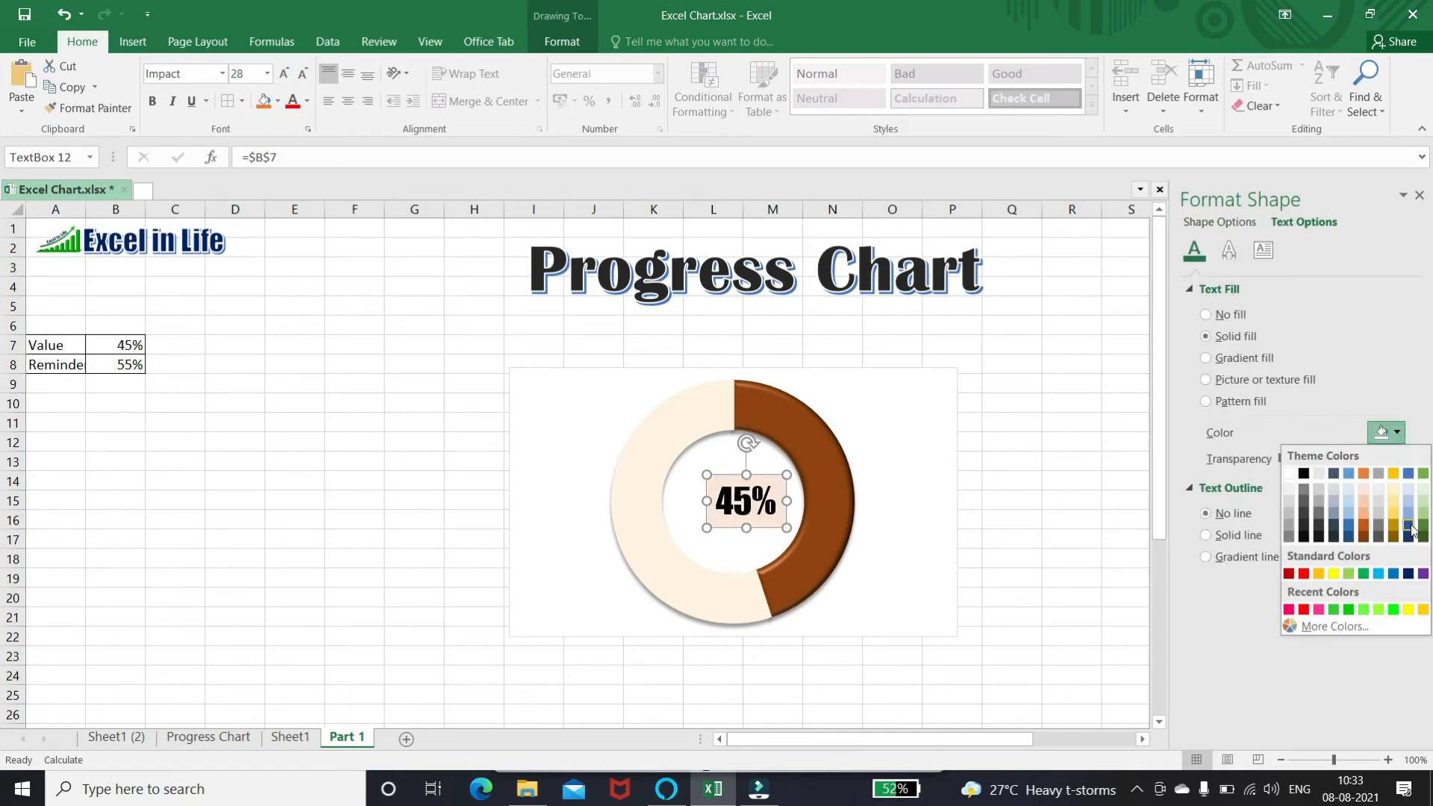
{"action": "left_click", "coordinate": [1364, 539]}
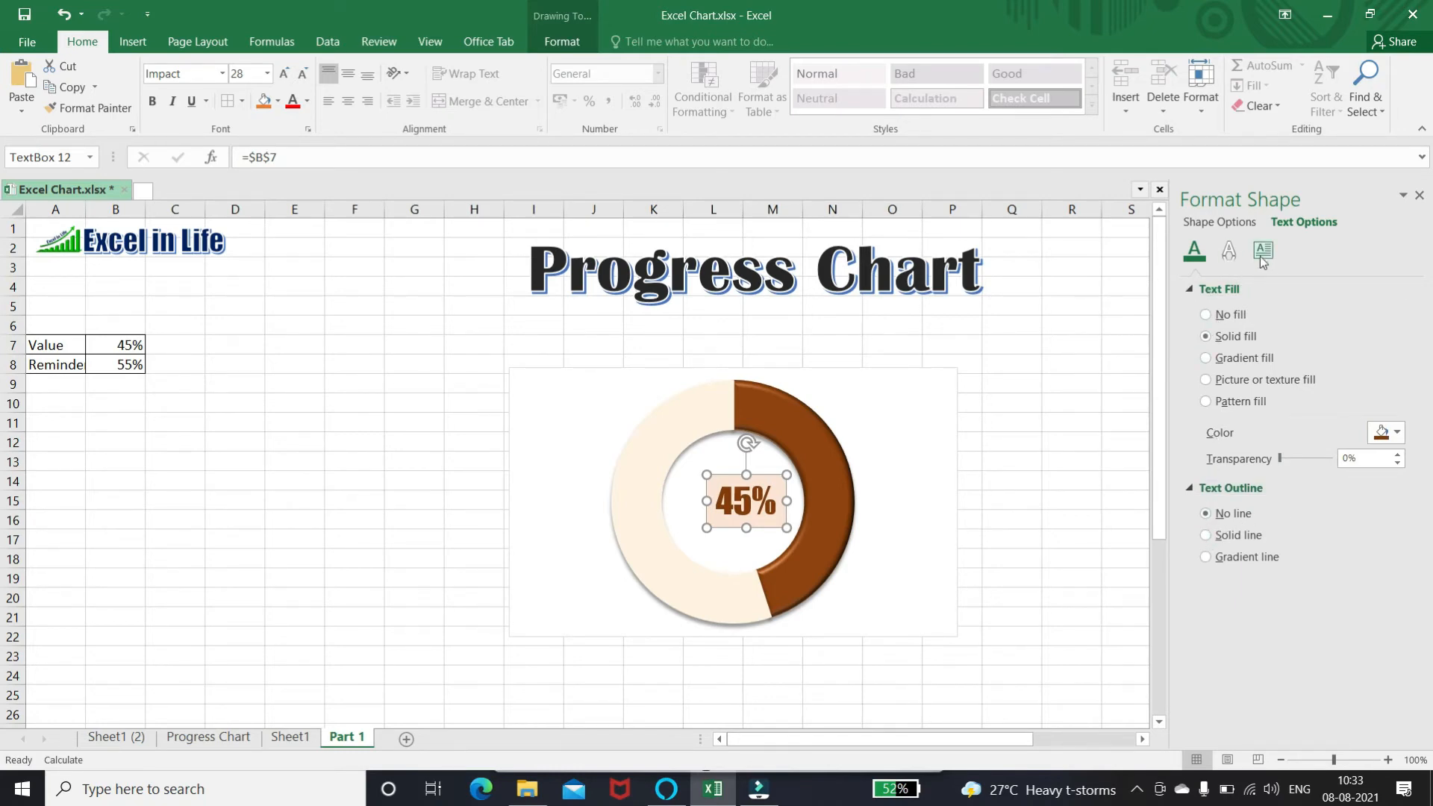
Step: Apply the outer shadow preset with a 90° angle and 3 pt distance to the percentage text
{"action": "left_click", "coordinate": [1232, 252]}
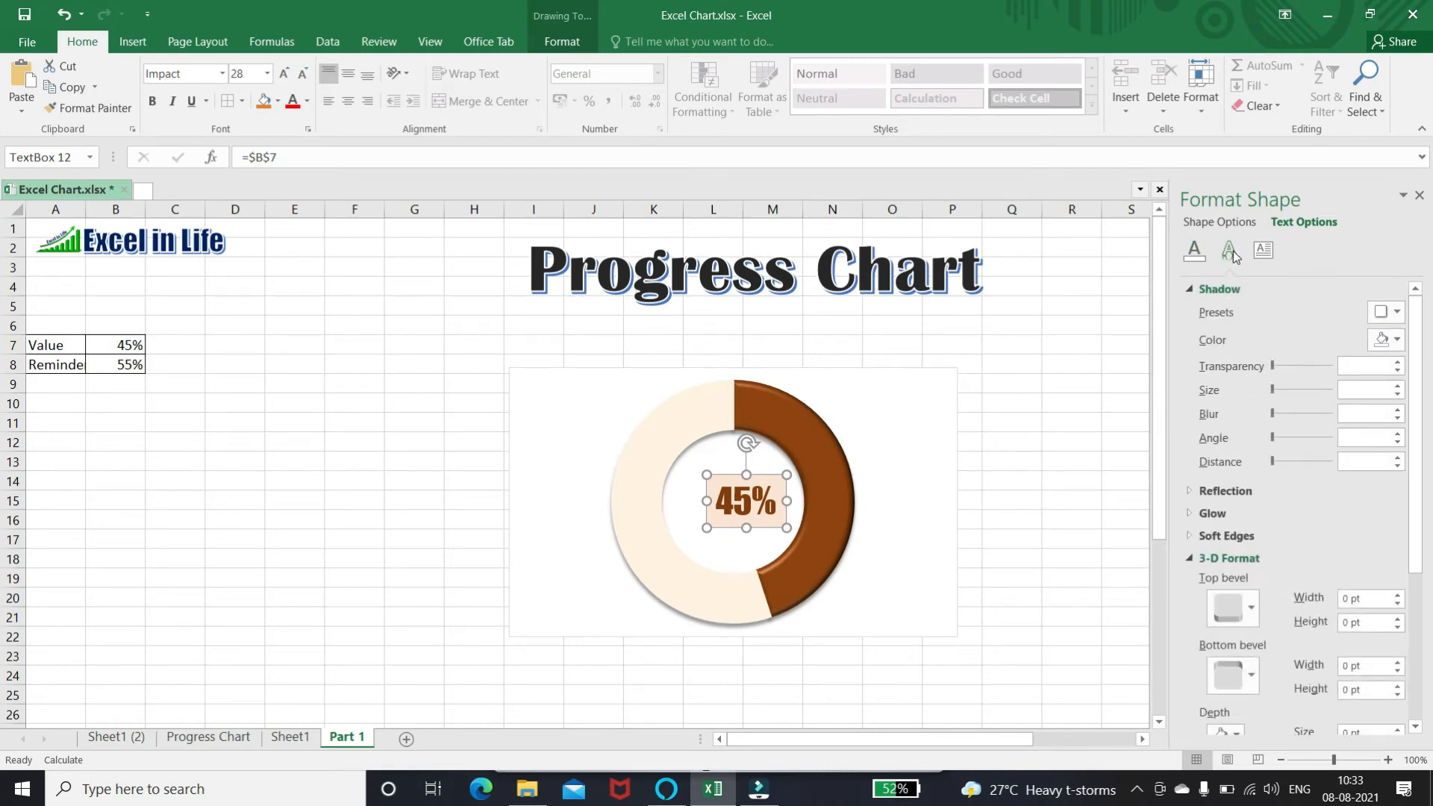
{"action": "left_click", "coordinate": [1397, 313]}
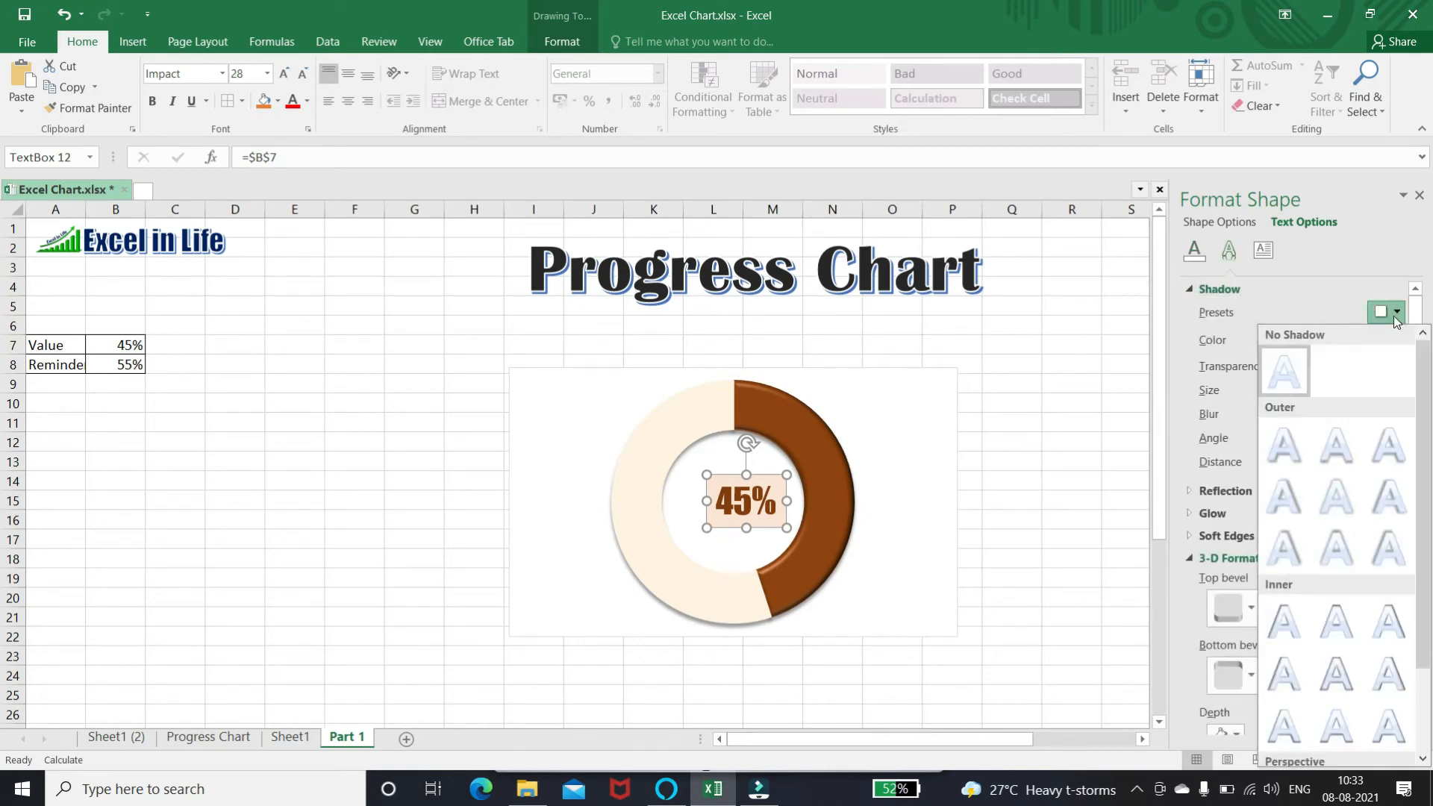
{"action": "left_click", "coordinate": [1328, 455]}
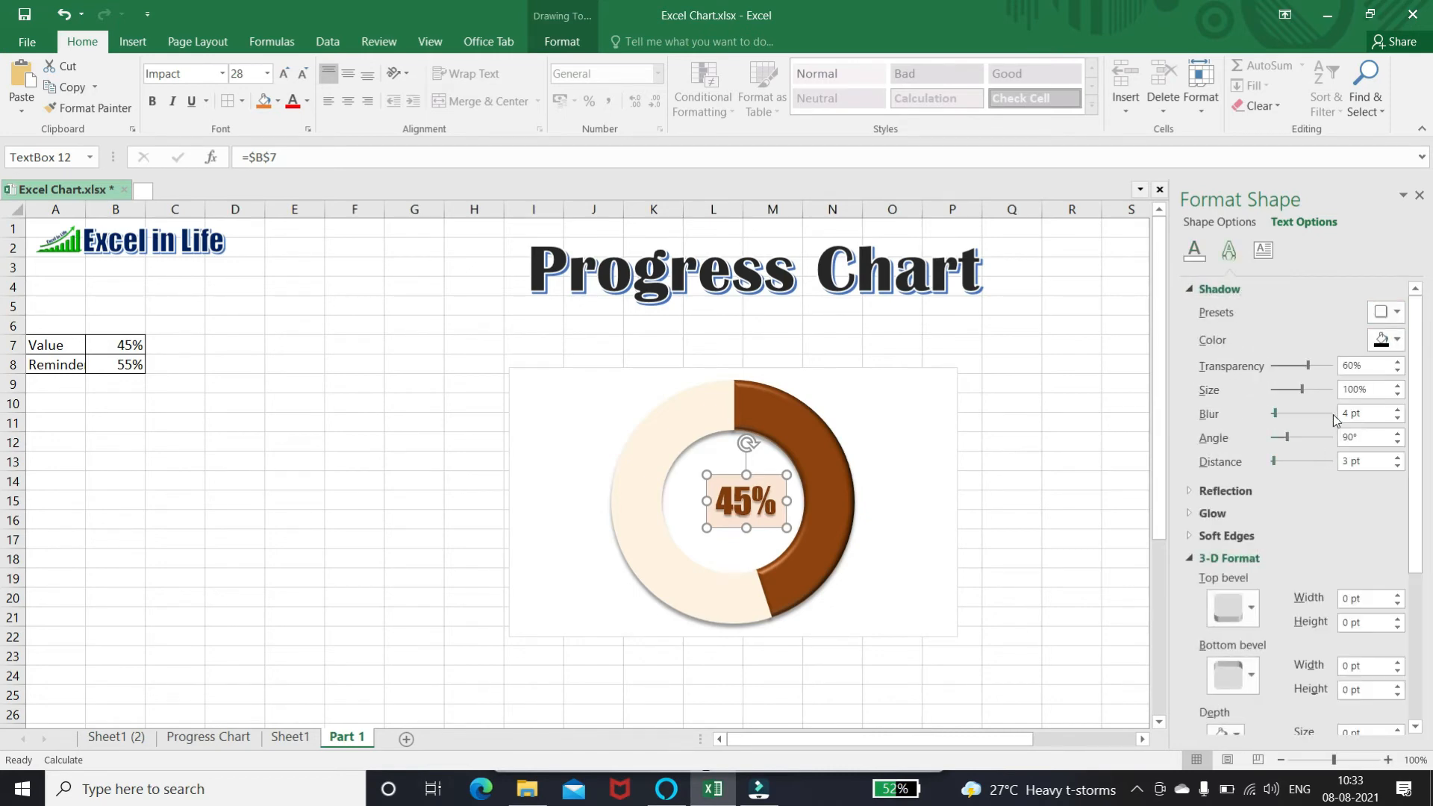
Step: Give the percentage text the first preset for both its top and bottom bevel, each 3 pt wide and high, and deselect the text box
{"action": "left_click", "coordinate": [1252, 610]}
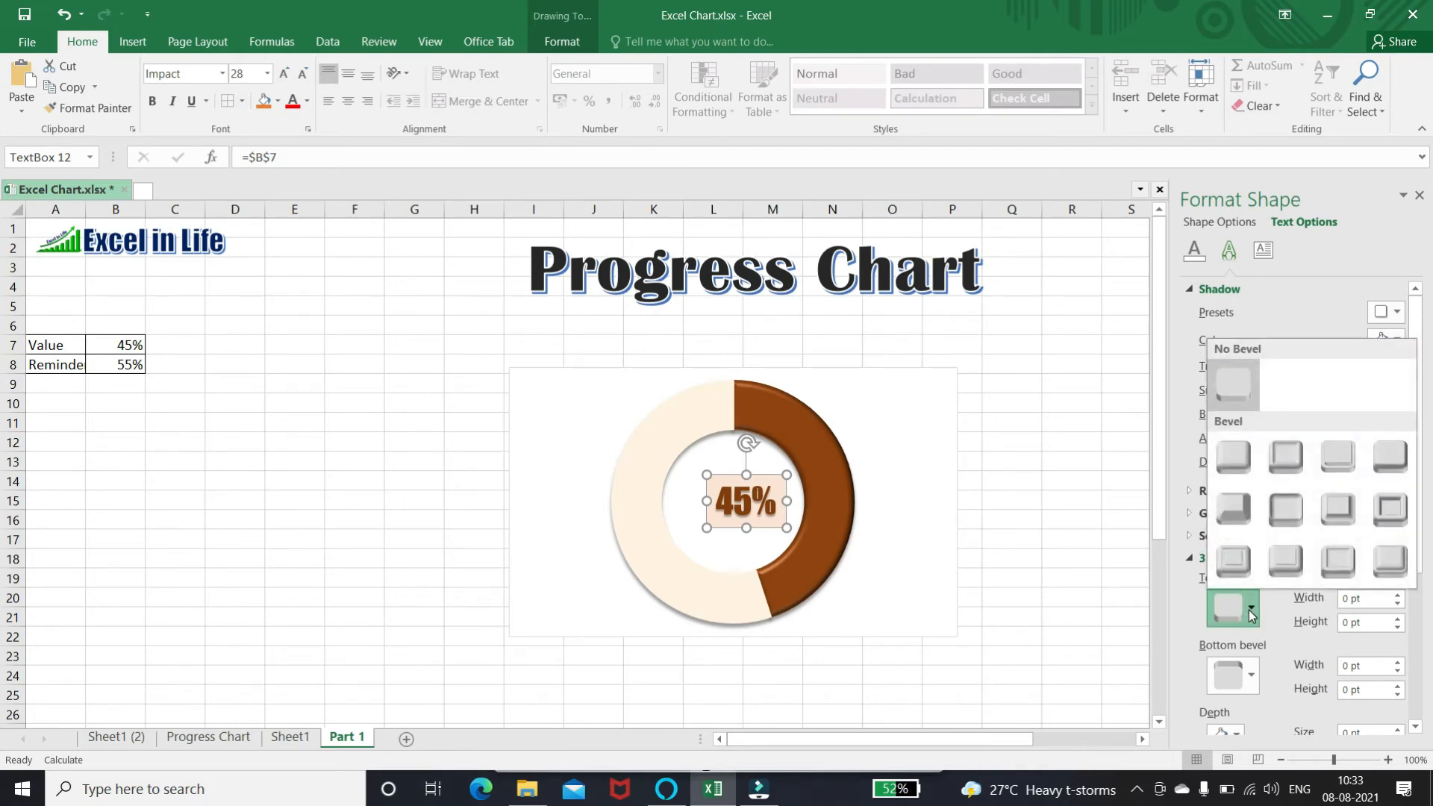
{"action": "left_click", "coordinate": [1243, 459]}
{"action": "left_click", "coordinate": [1251, 679]}
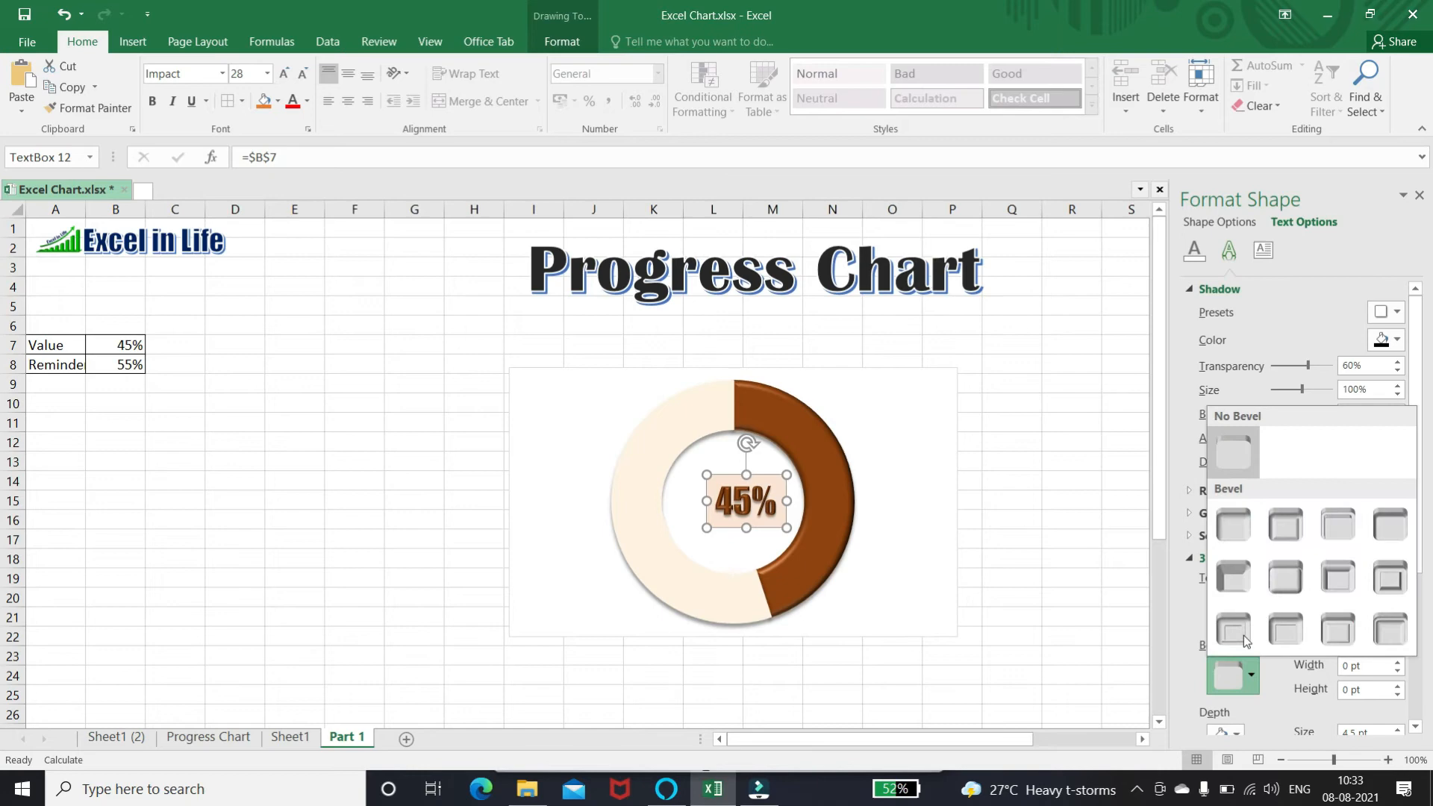
{"action": "left_click", "coordinate": [1234, 541]}
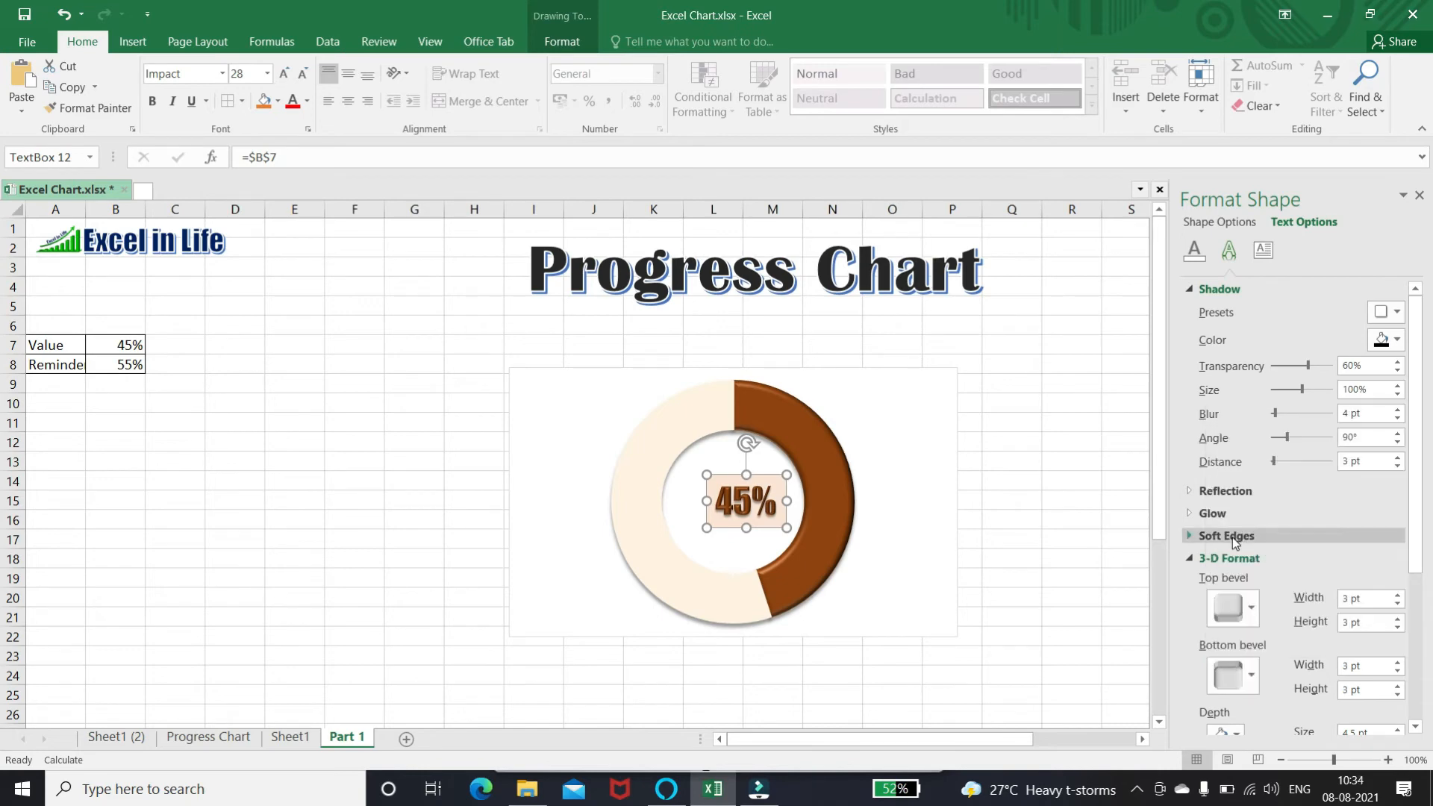
{"action": "left_click", "coordinate": [975, 432]}
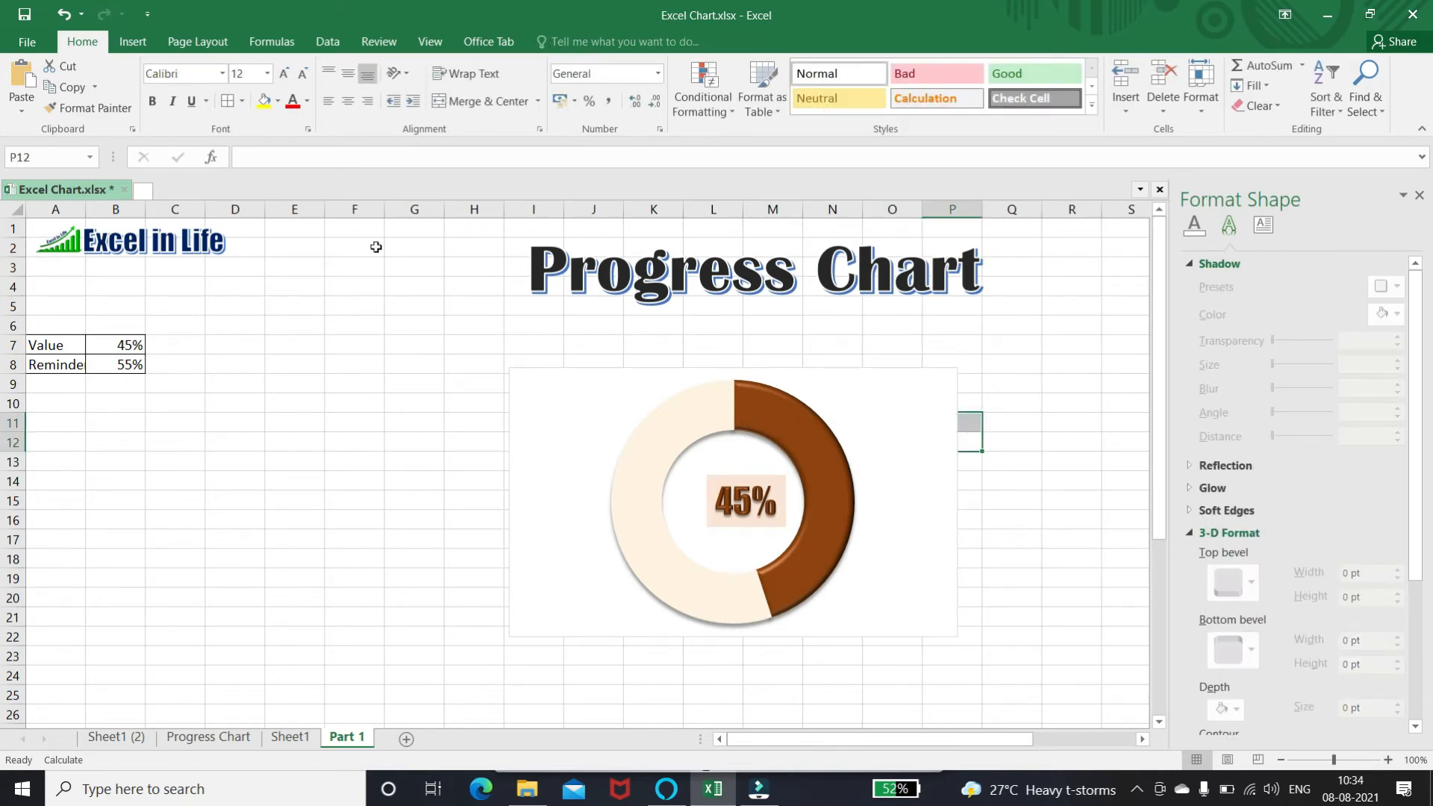
Step: Set the Value percentage in cell B7 to 55% to test the linked chart and label
{"action": "left_click", "coordinate": [121, 343]}
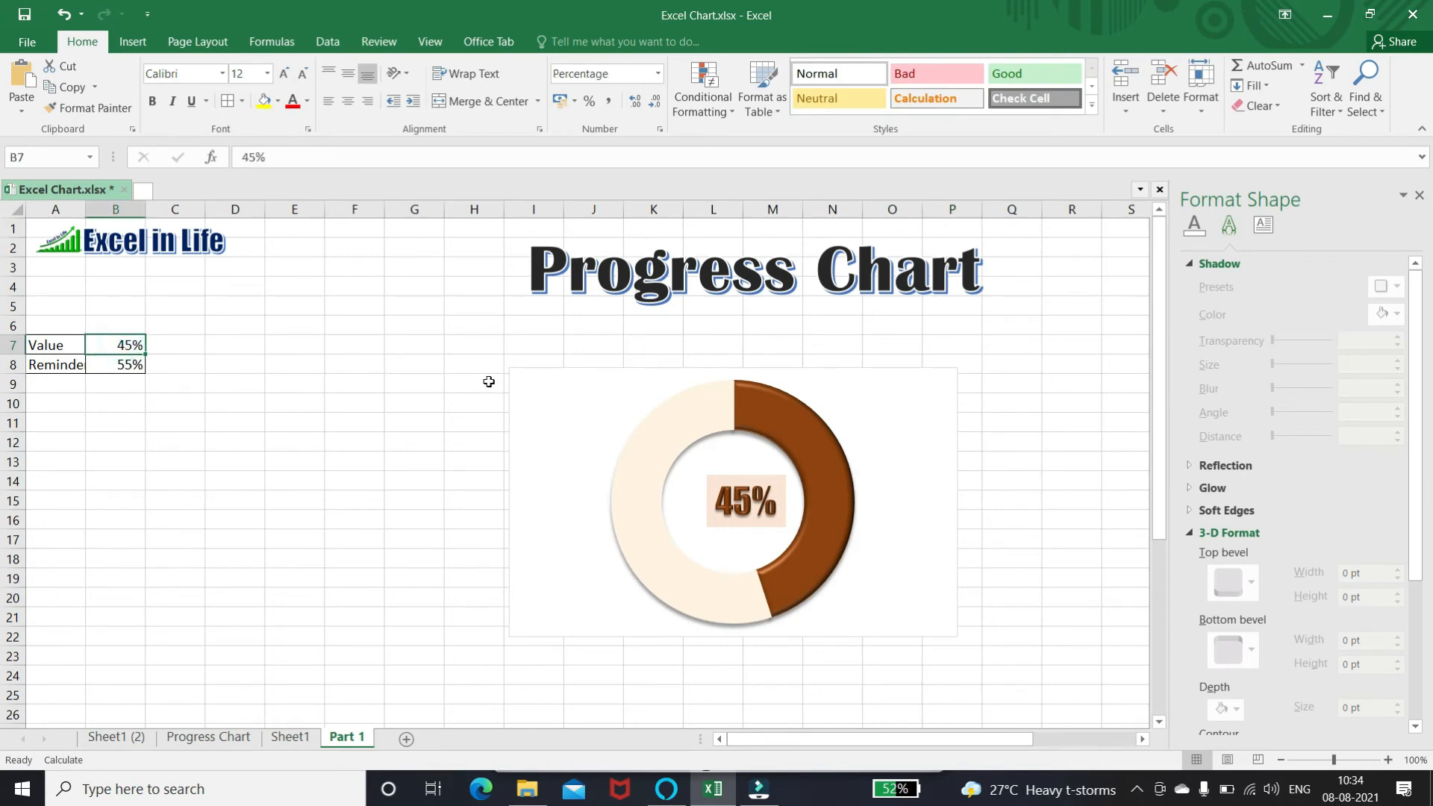
{"action": "type", "text": "55"}
{"action": "key", "text": "Return"}
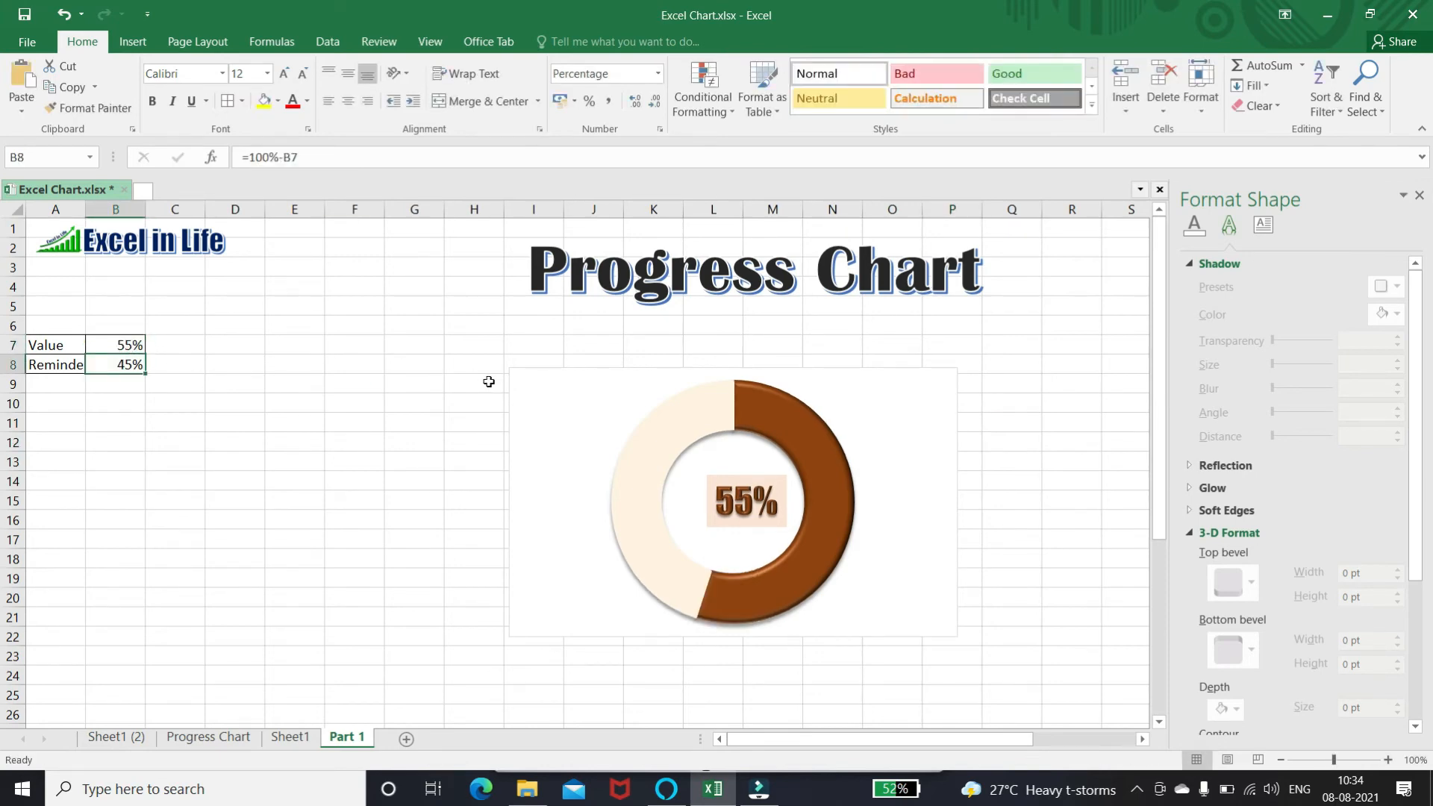
Step: Remove the outline from the doughnut chart area and check the borderless chart with it deselected
{"action": "left_click", "coordinate": [544, 380]}
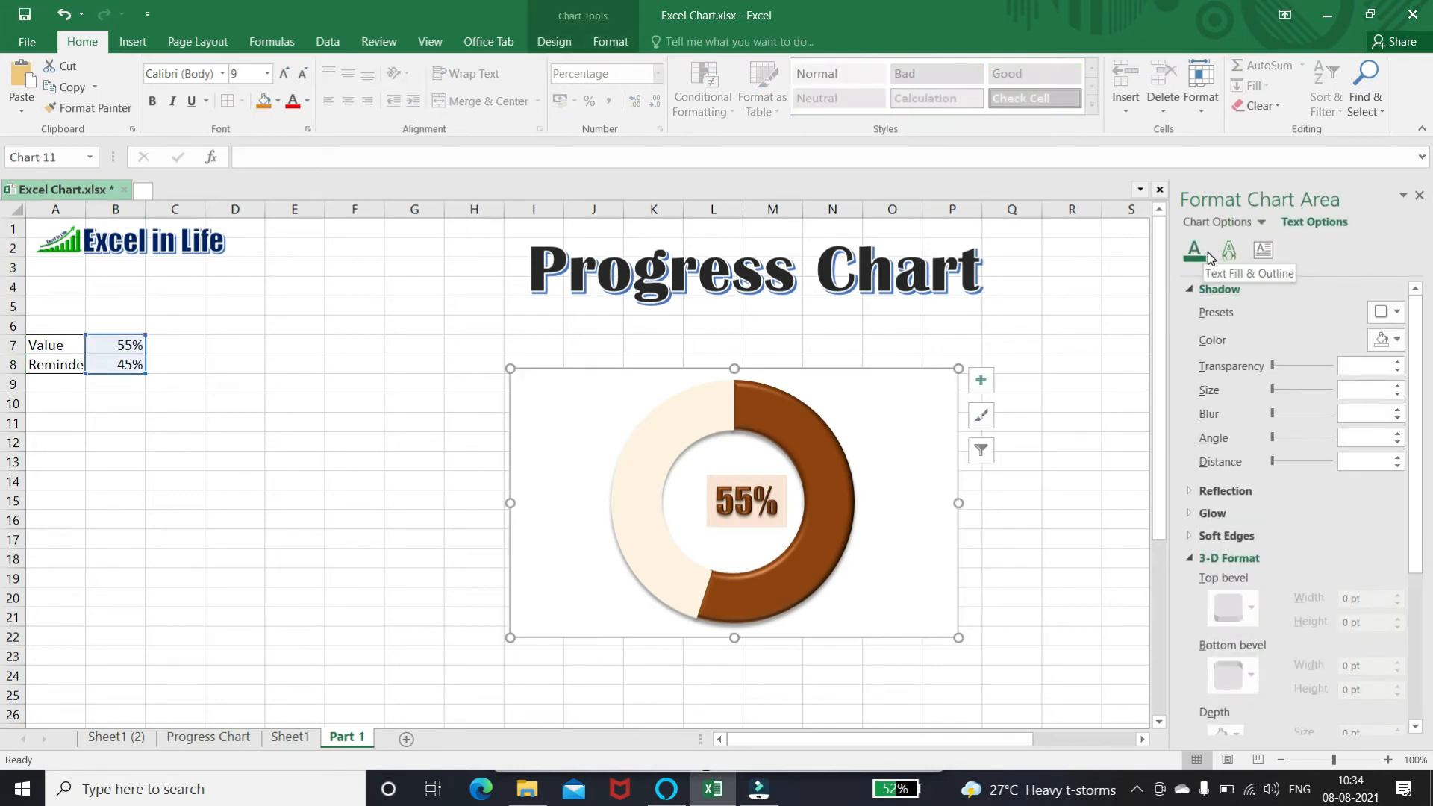
{"action": "left_click", "coordinate": [610, 41]}
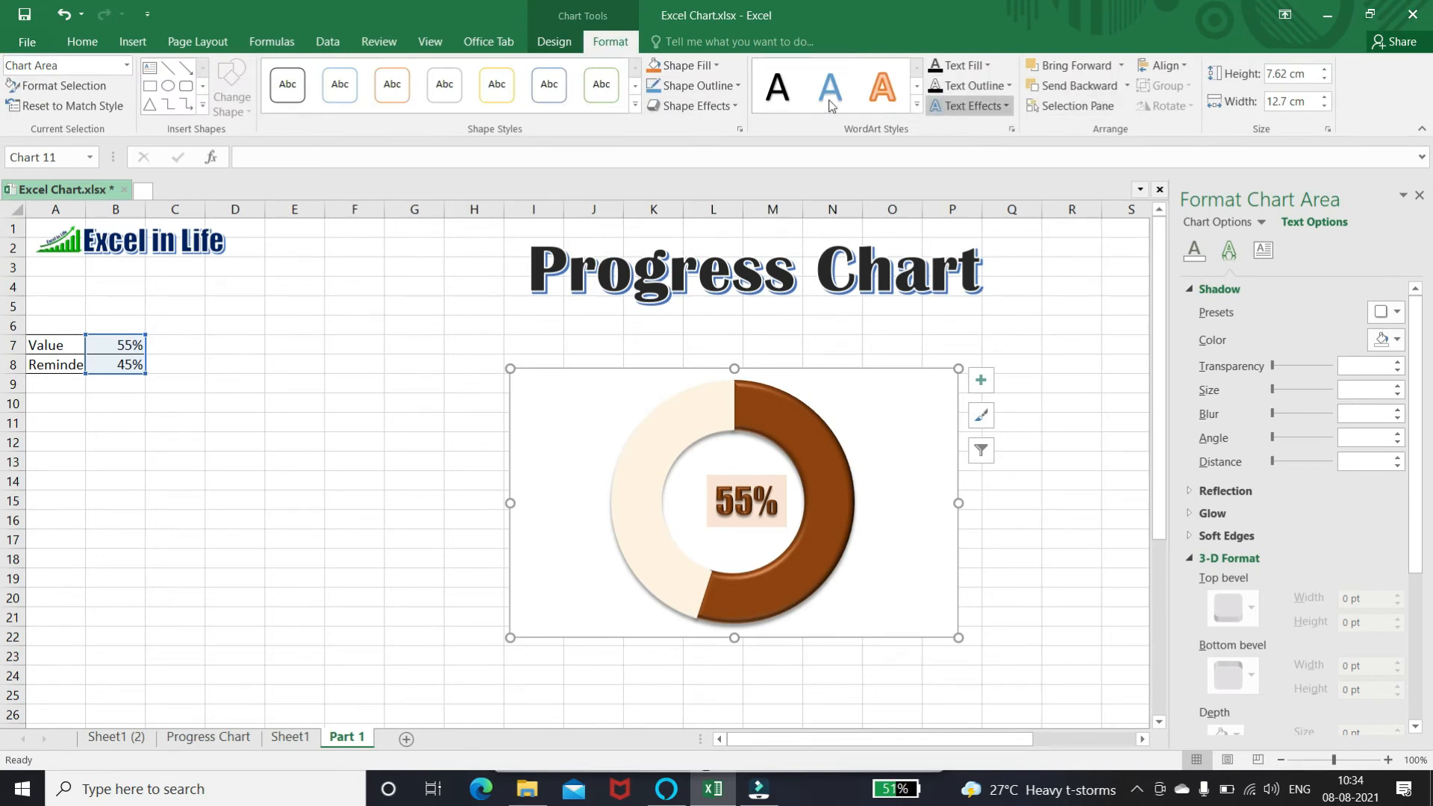
{"action": "left_click", "coordinate": [739, 85]}
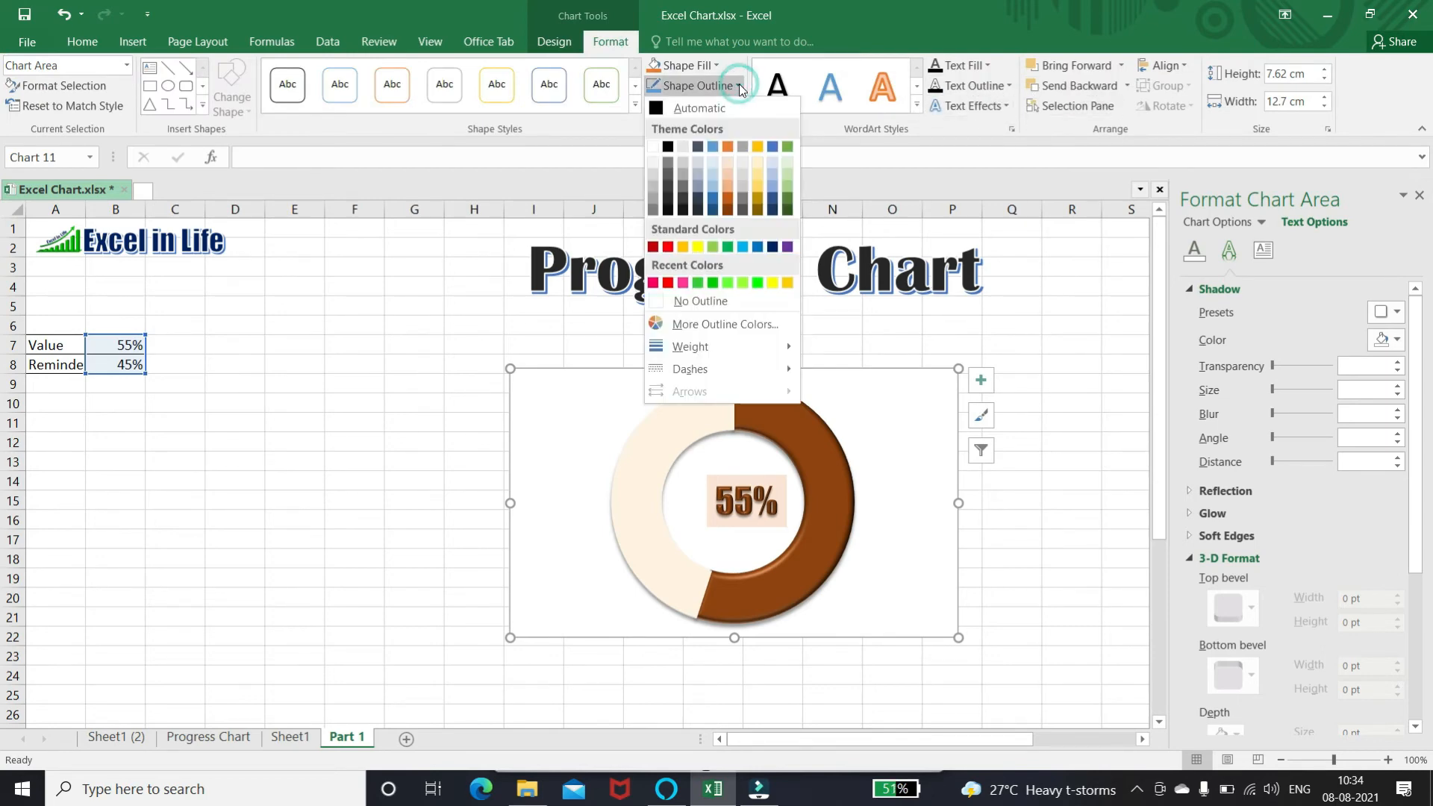
{"action": "left_click", "coordinate": [693, 300]}
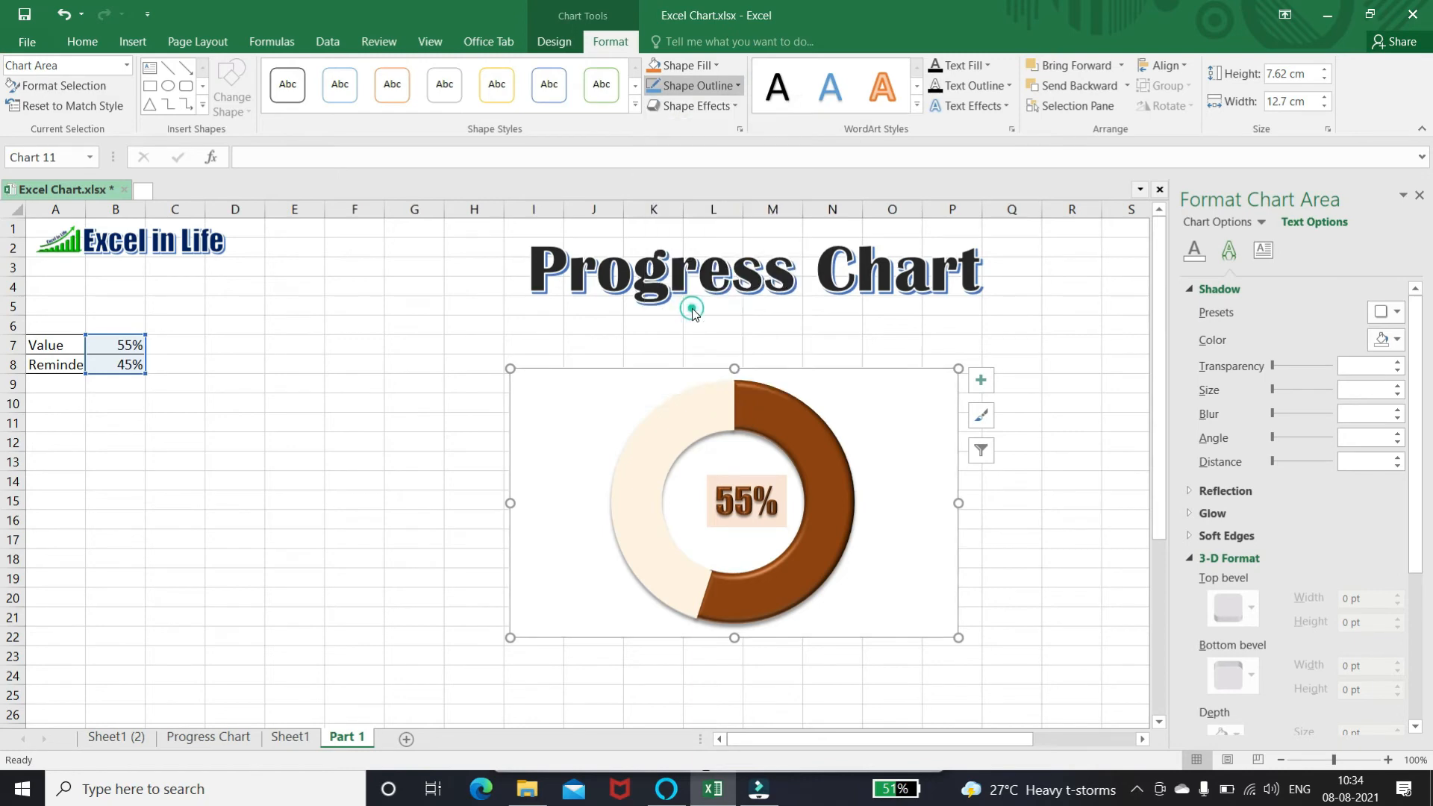
{"action": "left_click", "coordinate": [371, 360]}
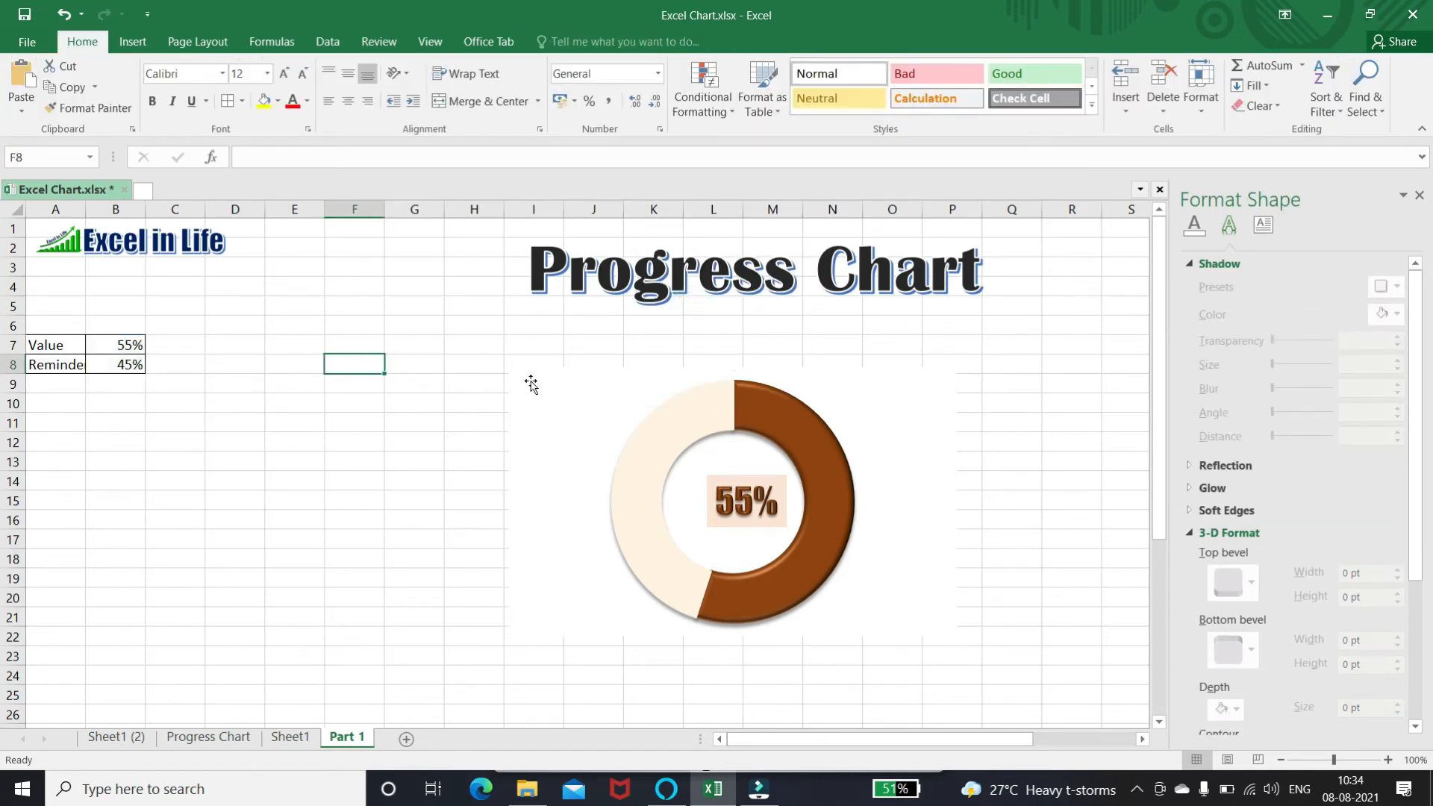
{"action": "left_click", "coordinate": [551, 367]}
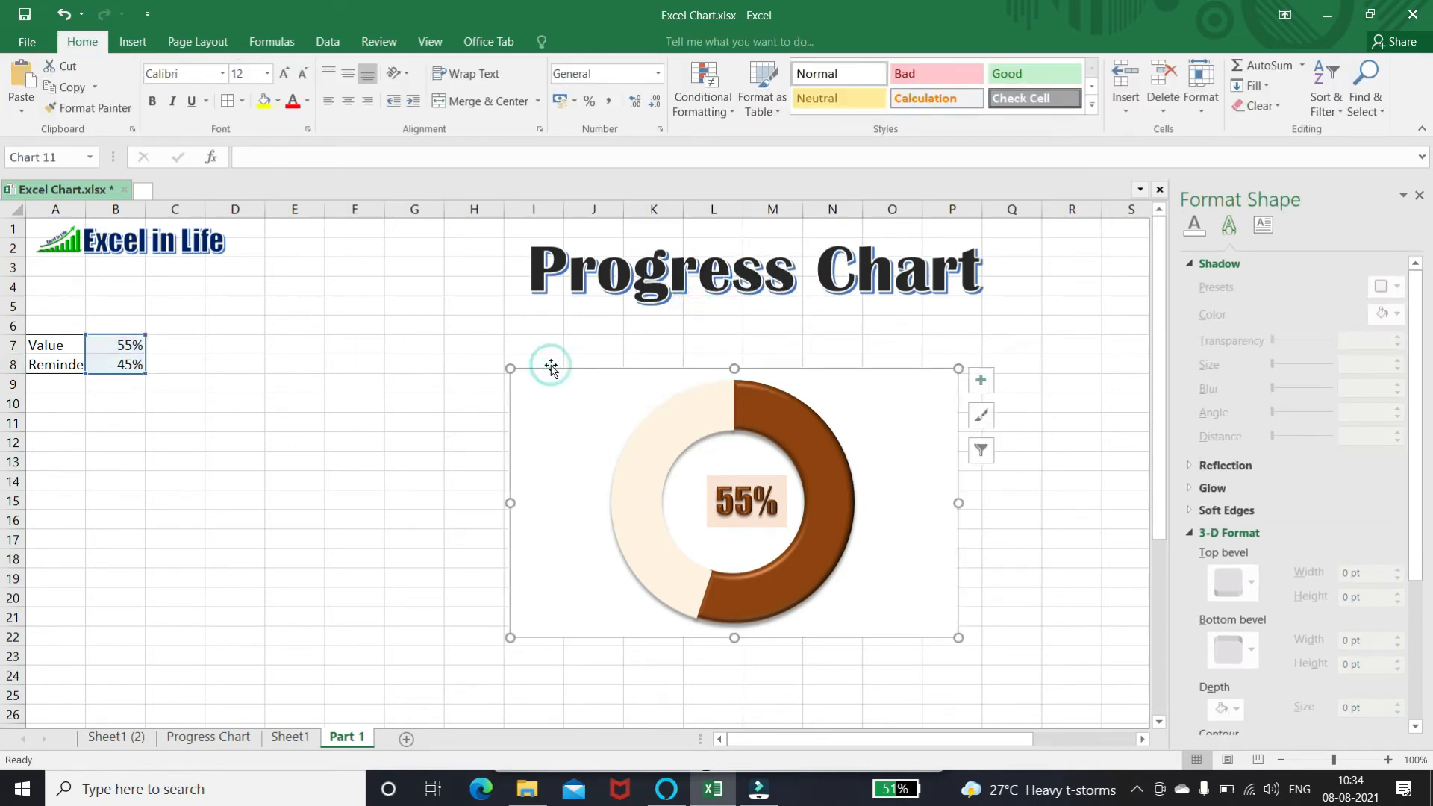
{"action": "left_click", "coordinate": [471, 326]}
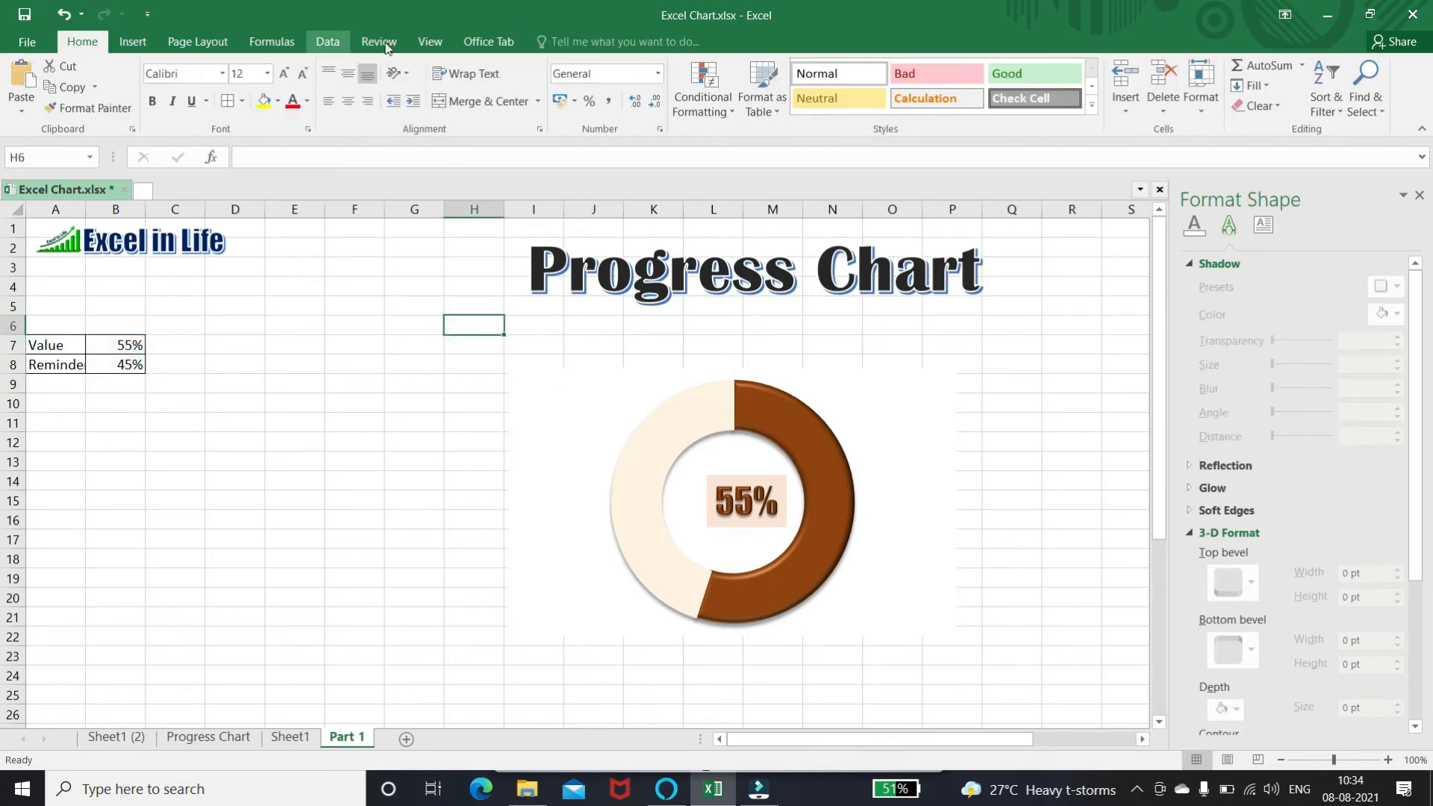
Step: Hide the worksheet gridlines
{"action": "left_click", "coordinate": [430, 41]}
{"action": "left_click", "coordinate": [196, 100]}
{"action": "left_click", "coordinate": [306, 359]}
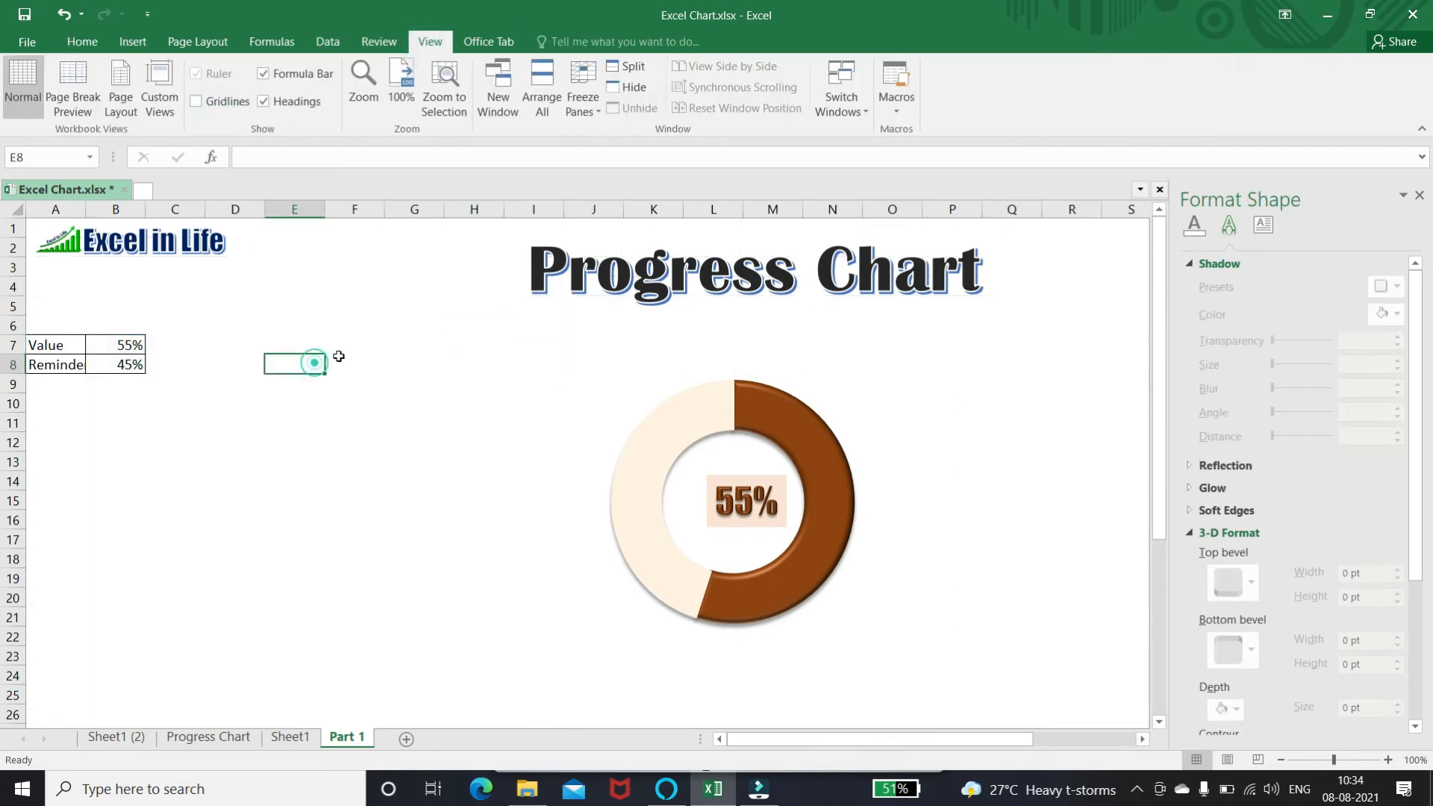
Step: Enter the formula =RANDBETWEEN(0,100)/100 in Value cell B7 to generate a random percentage
{"action": "left_click", "coordinate": [106, 347]}
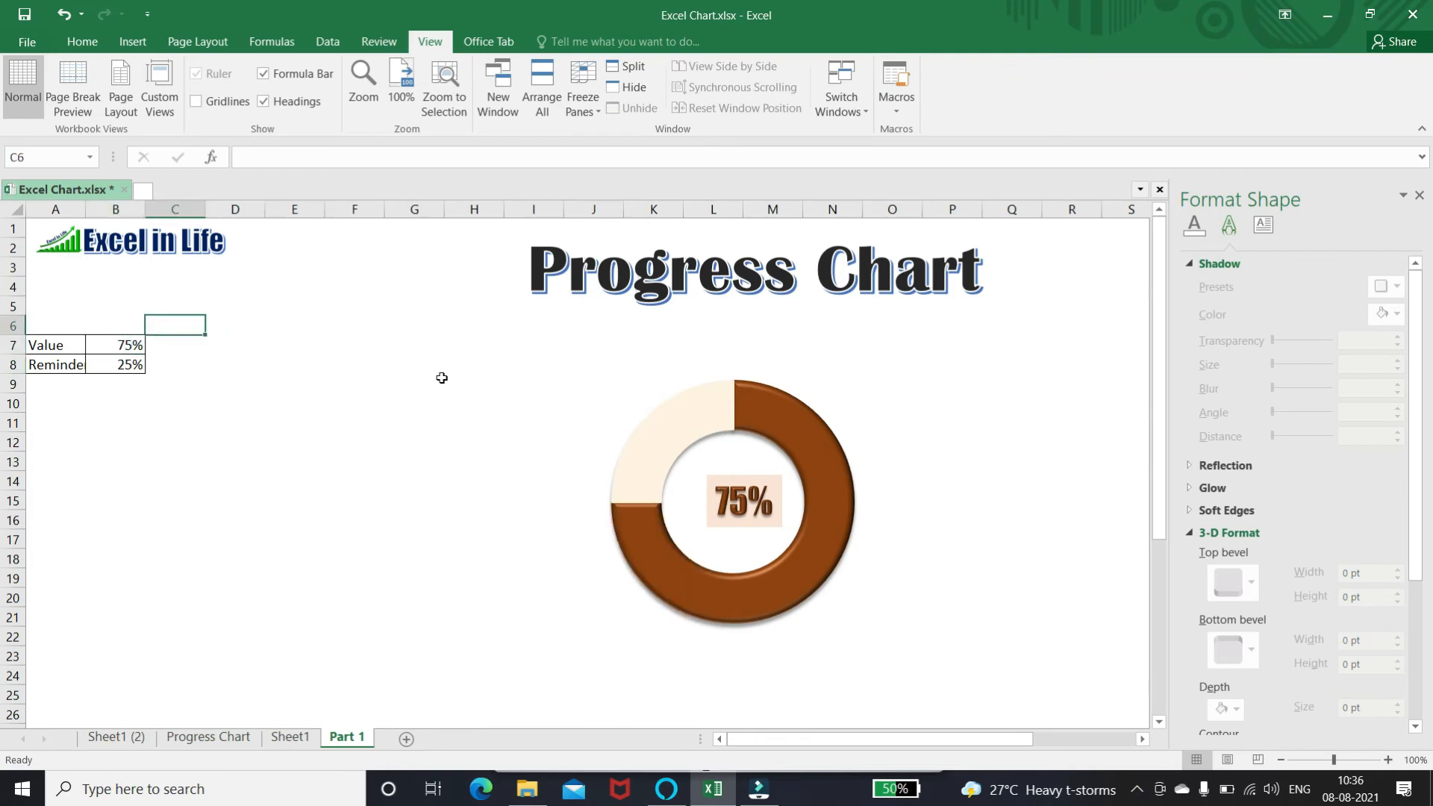
{"action": "key", "text": "Left"}
{"action": "key", "text": "Down"}
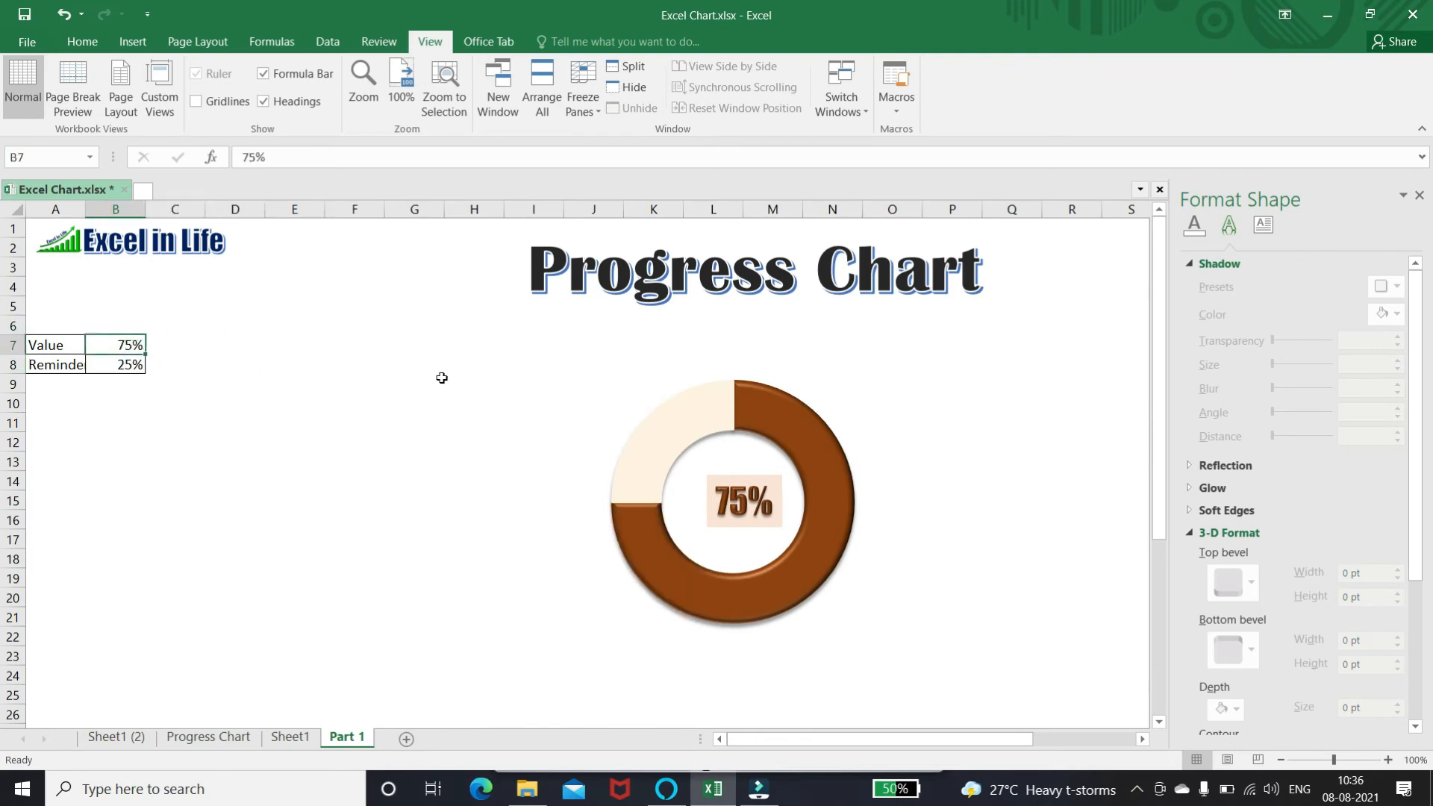
{"action": "type", "text": "=ranf"}
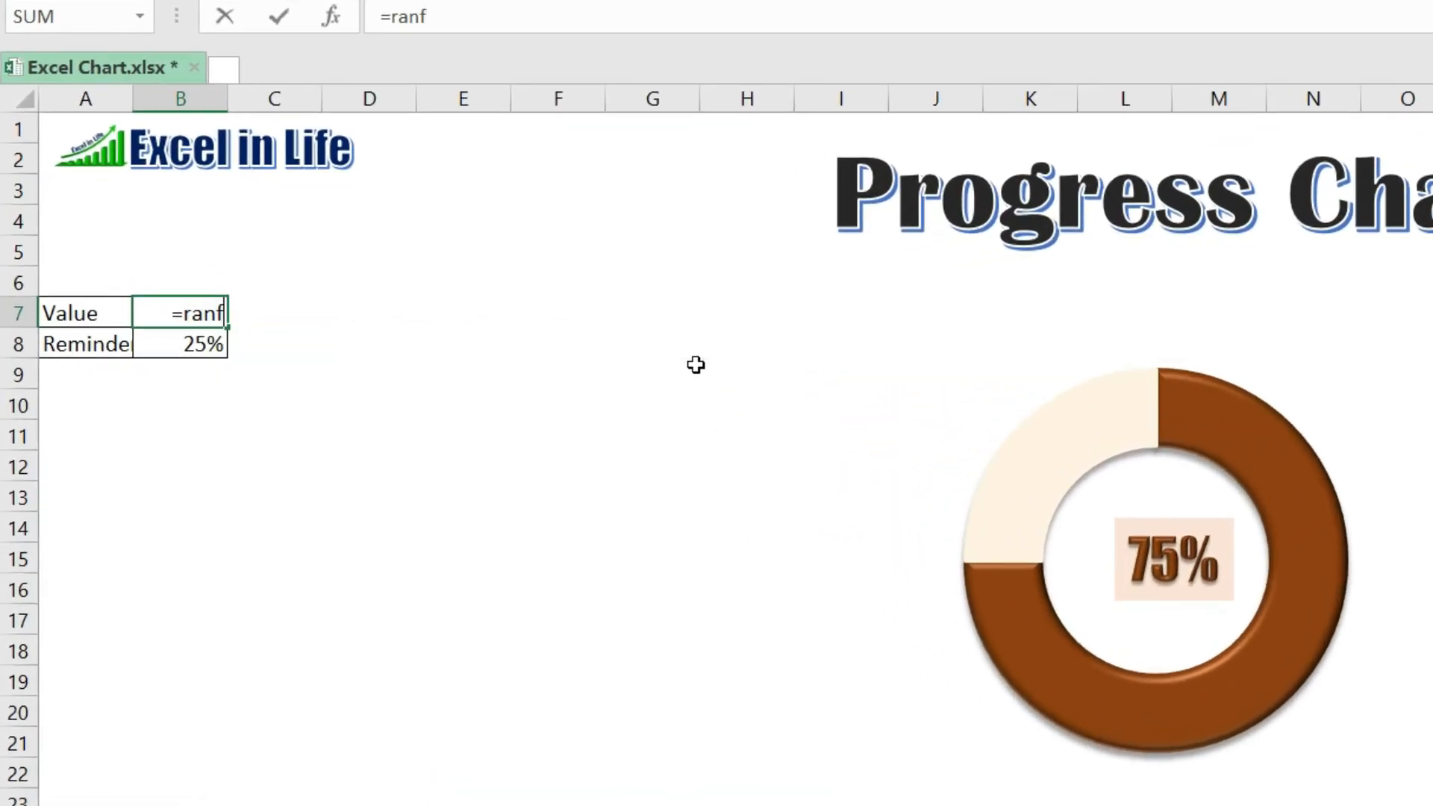
{"action": "key", "text": "BackSpace"}
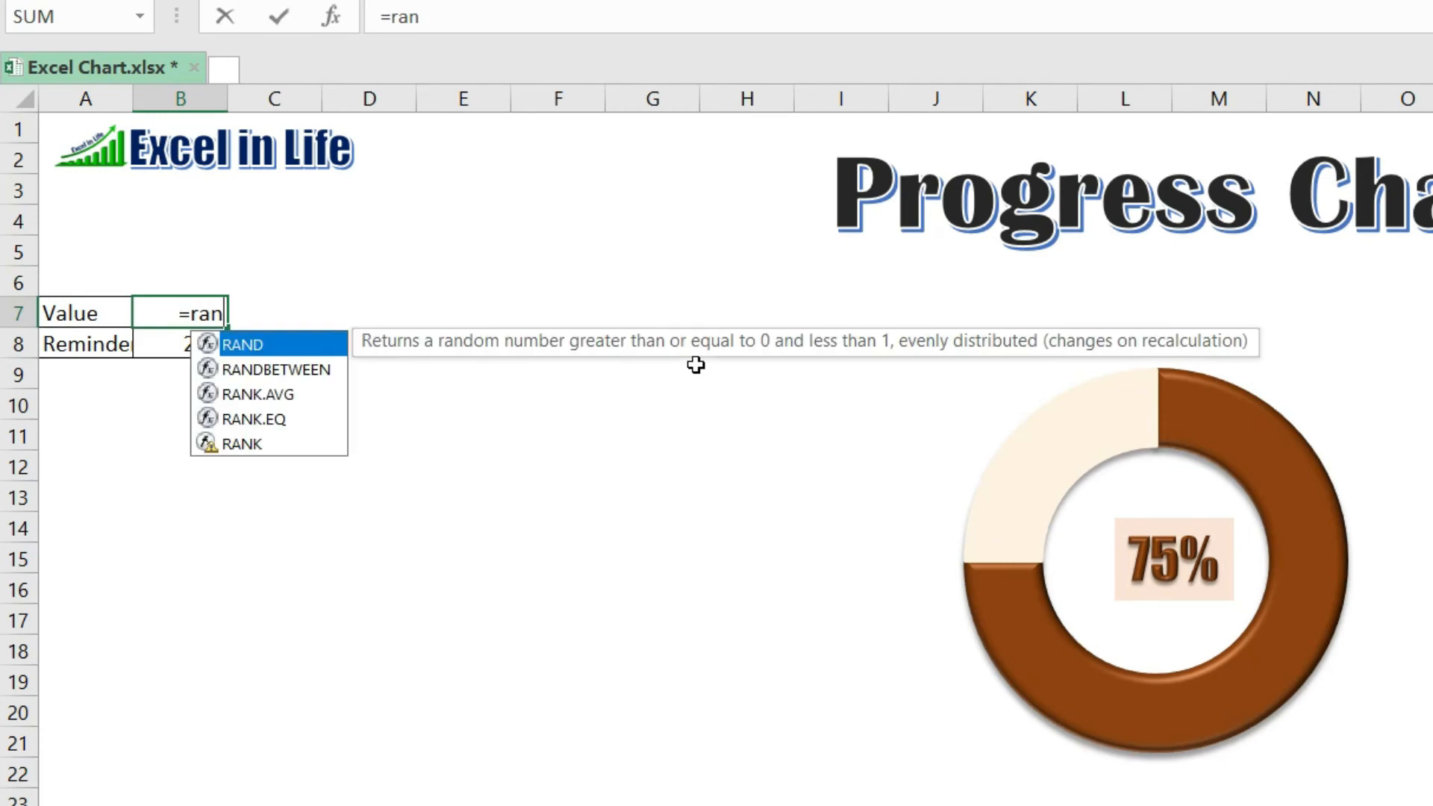
{"action": "key", "text": "Down"}
{"action": "key", "text": "Tab"}
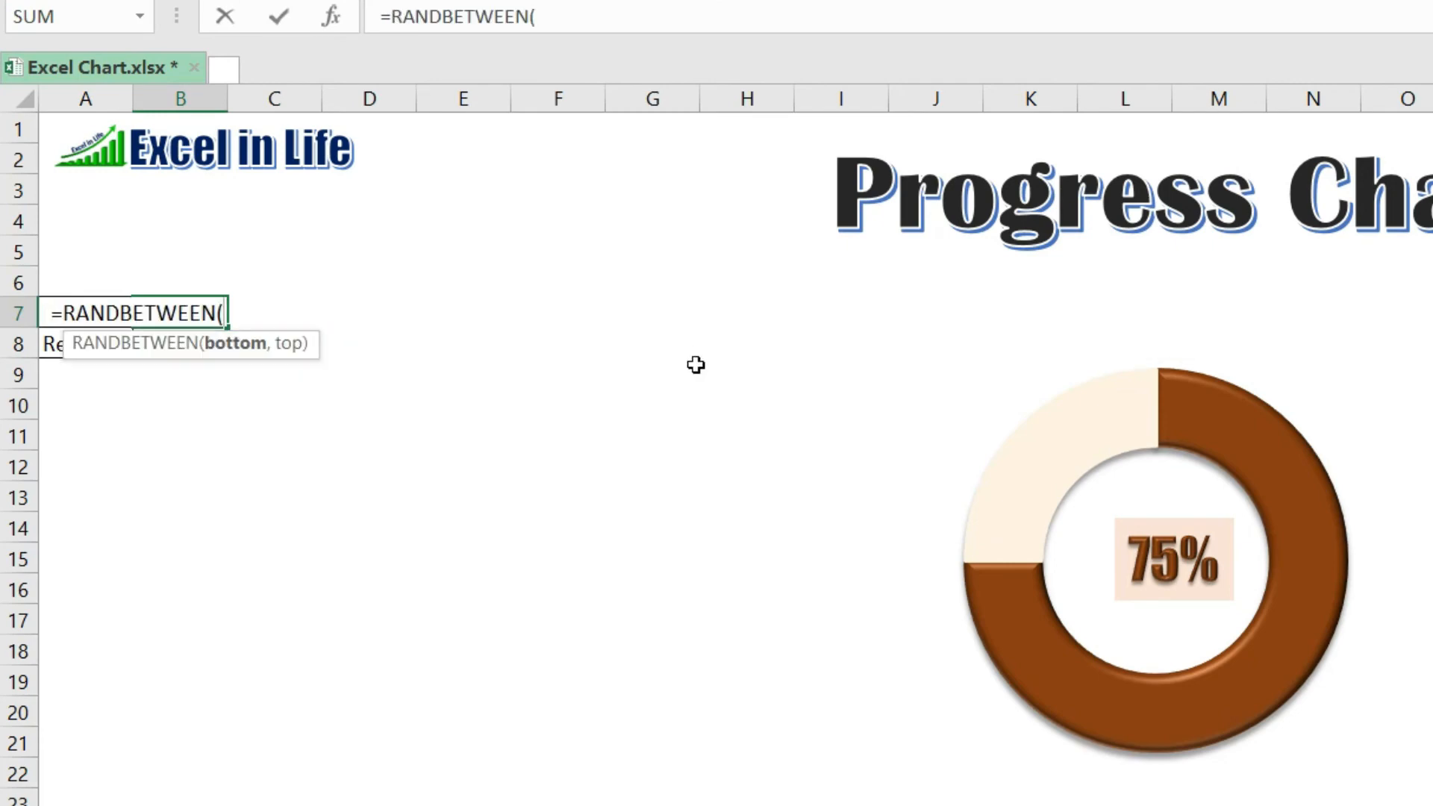
{"action": "type", "text": "0"}
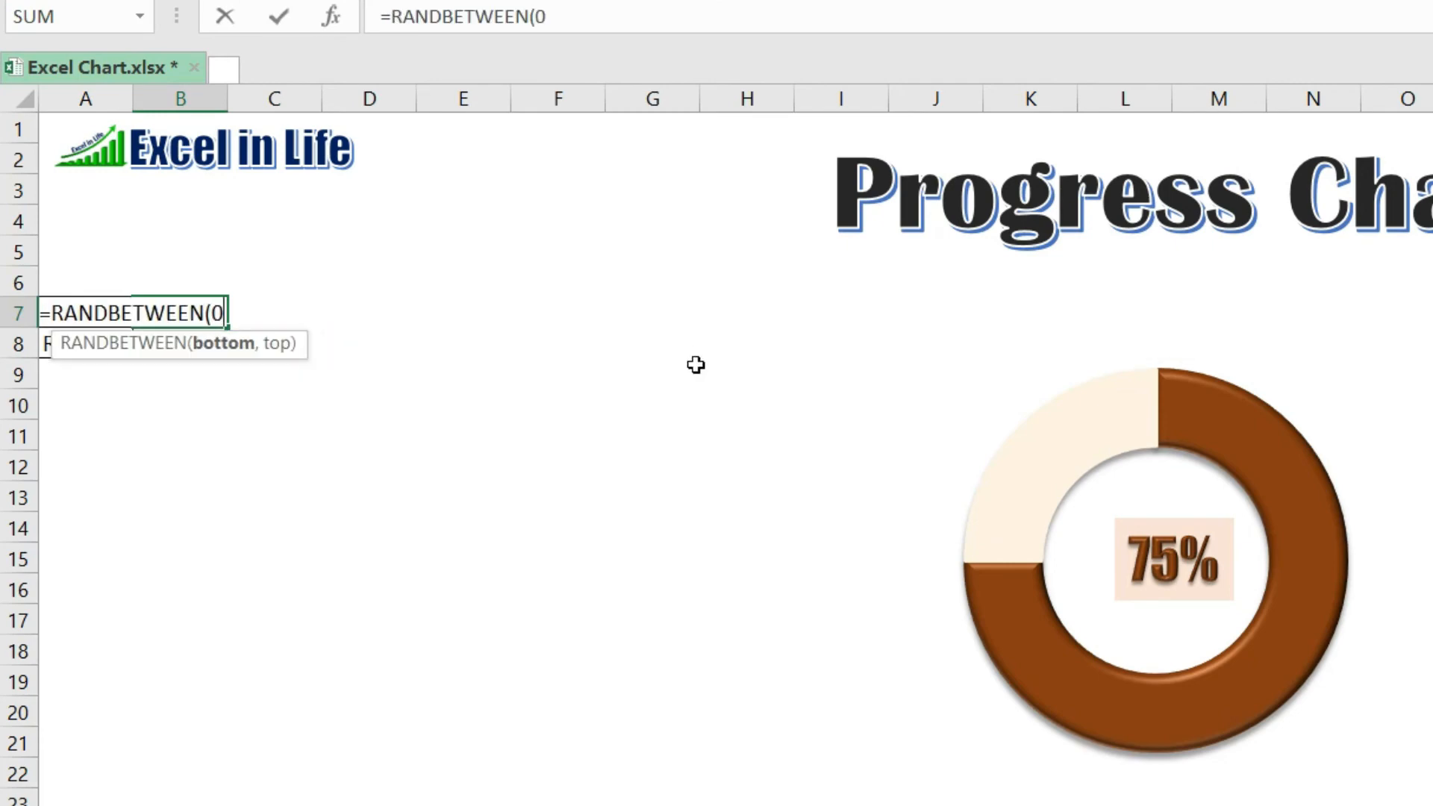
{"action": "type", "text": ",100"}
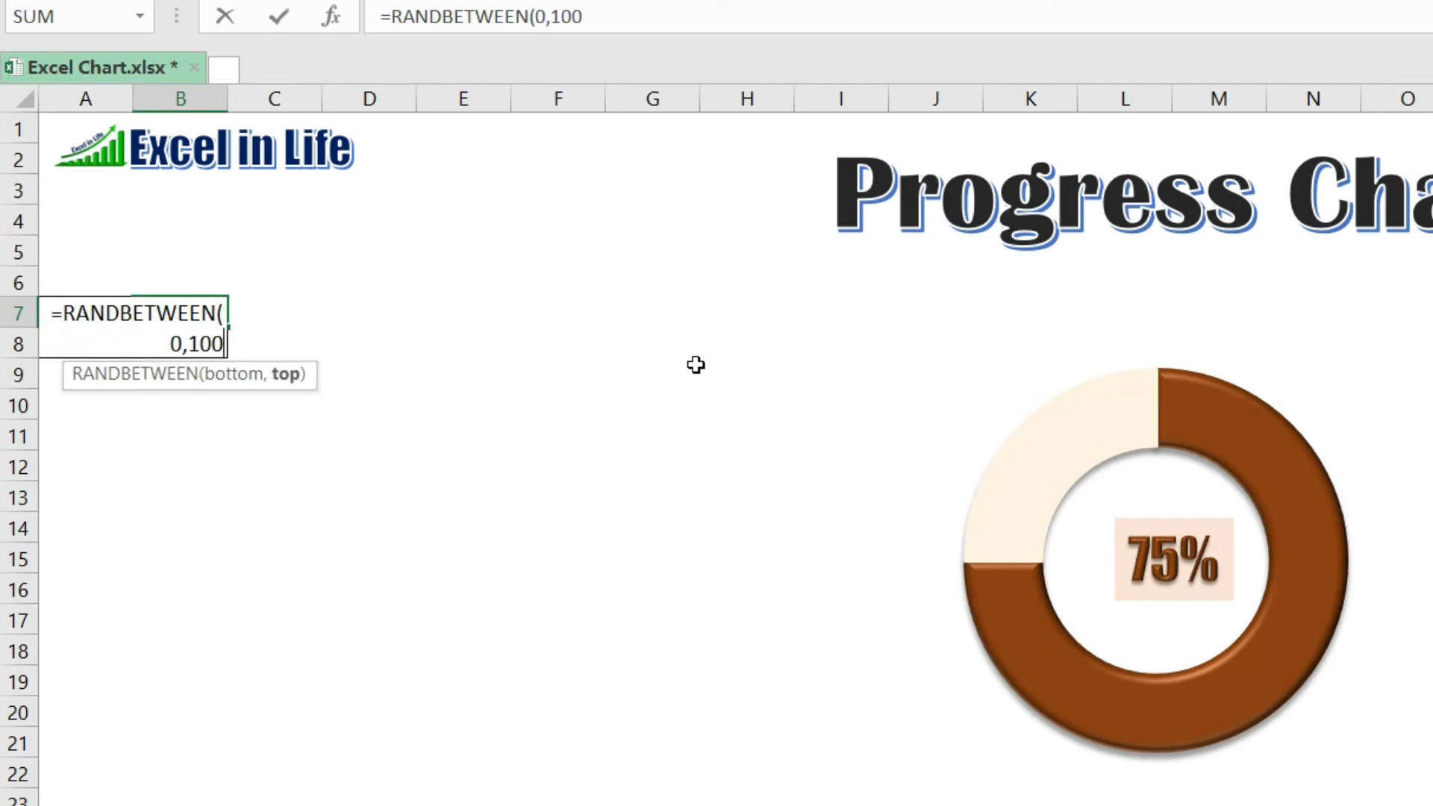
{"action": "type", "text": ")/100"}
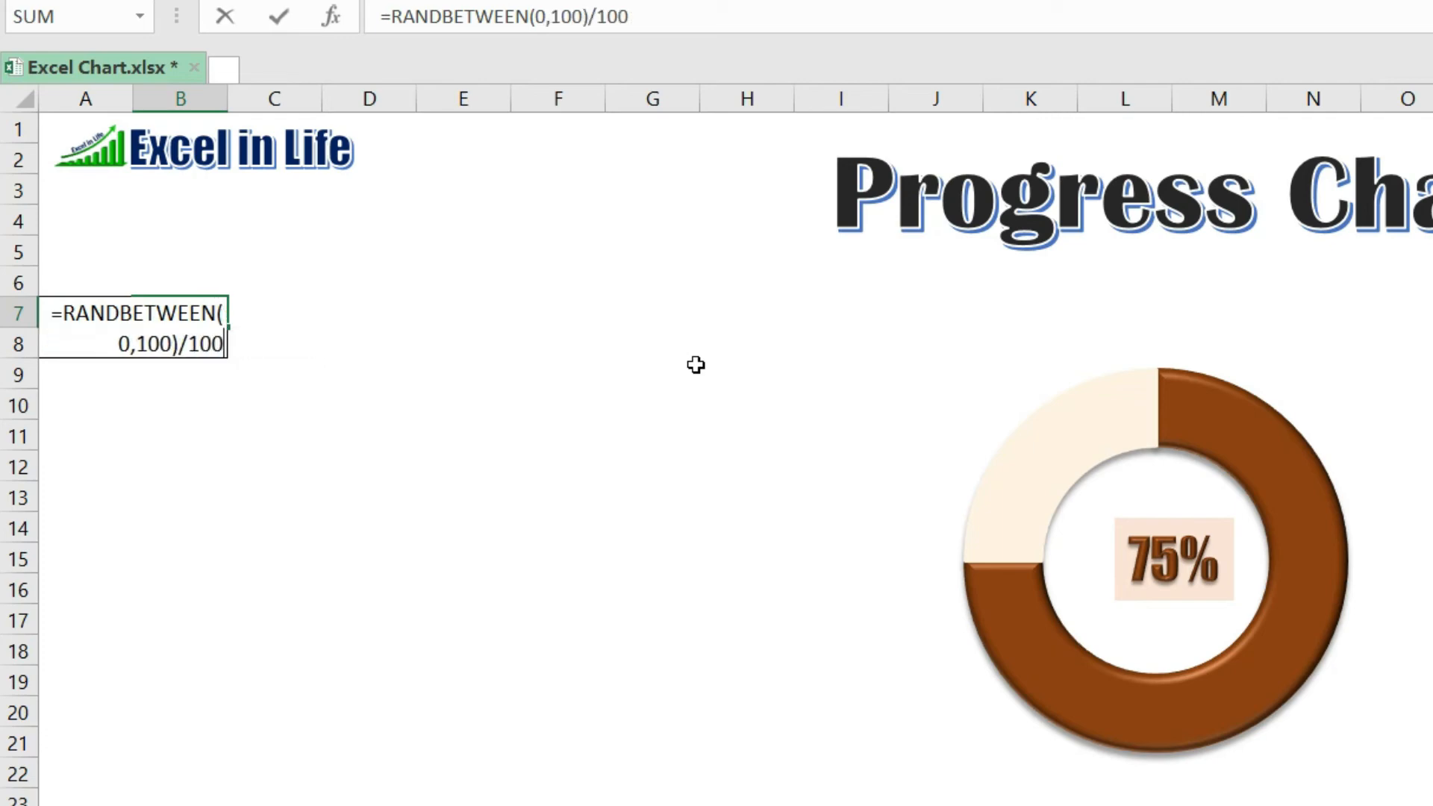
{"action": "key", "text": "Return"}
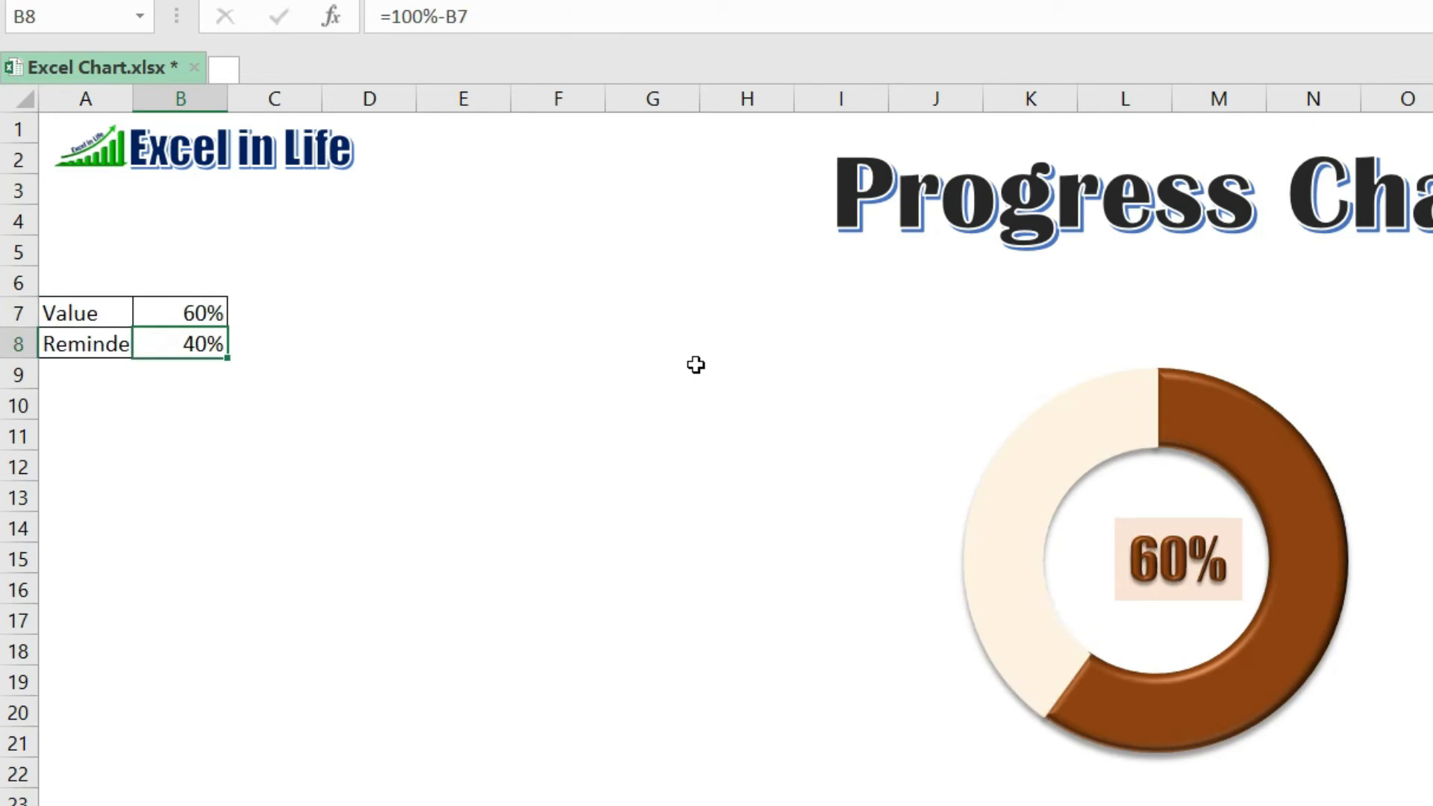
Step: Recalculate the sheet several times from the empty cells in column E to watch the doughnut chart respond to new random percentages
{"action": "key", "text": "Up"}
{"action": "key", "text": "Right"}
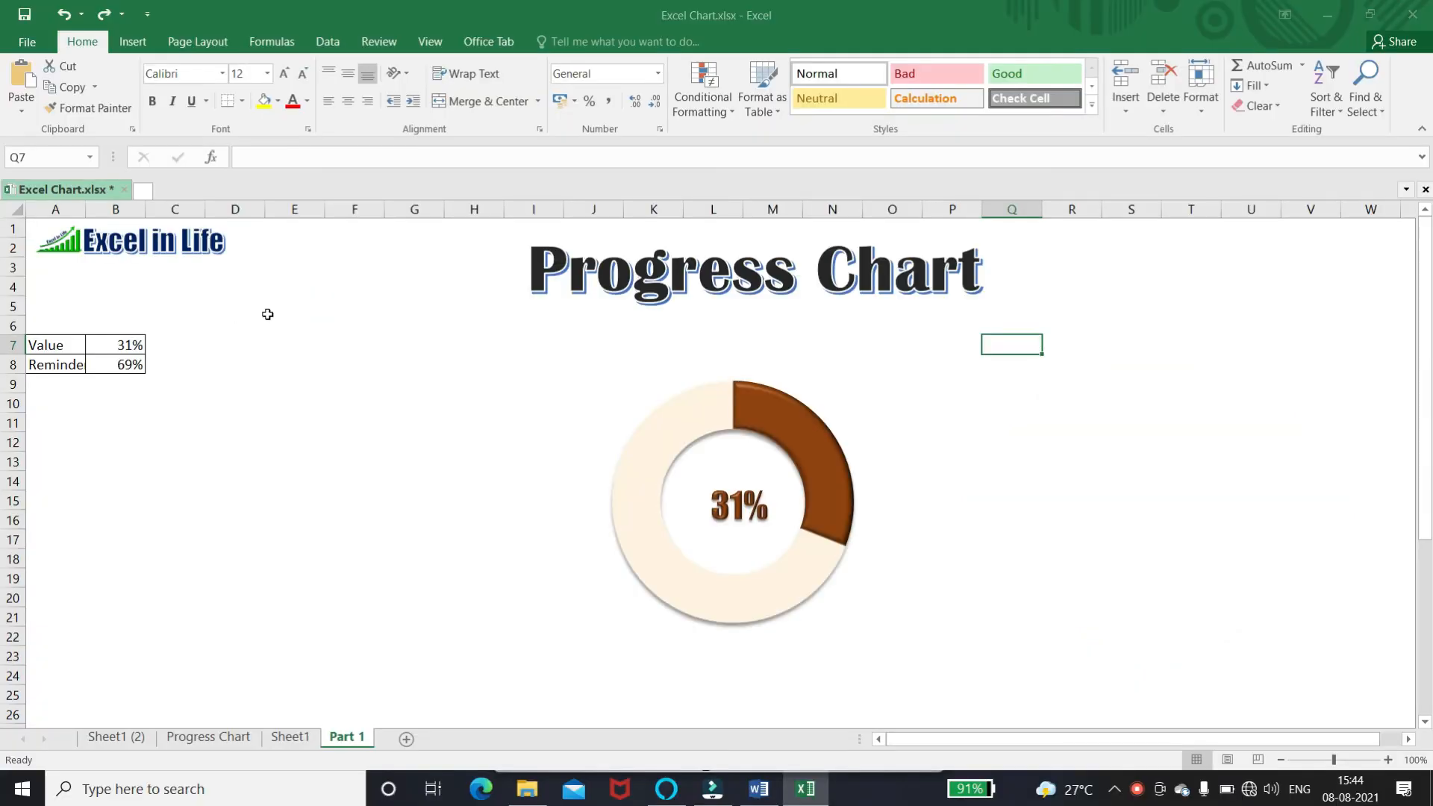
{"action": "left_click", "coordinate": [268, 314]}
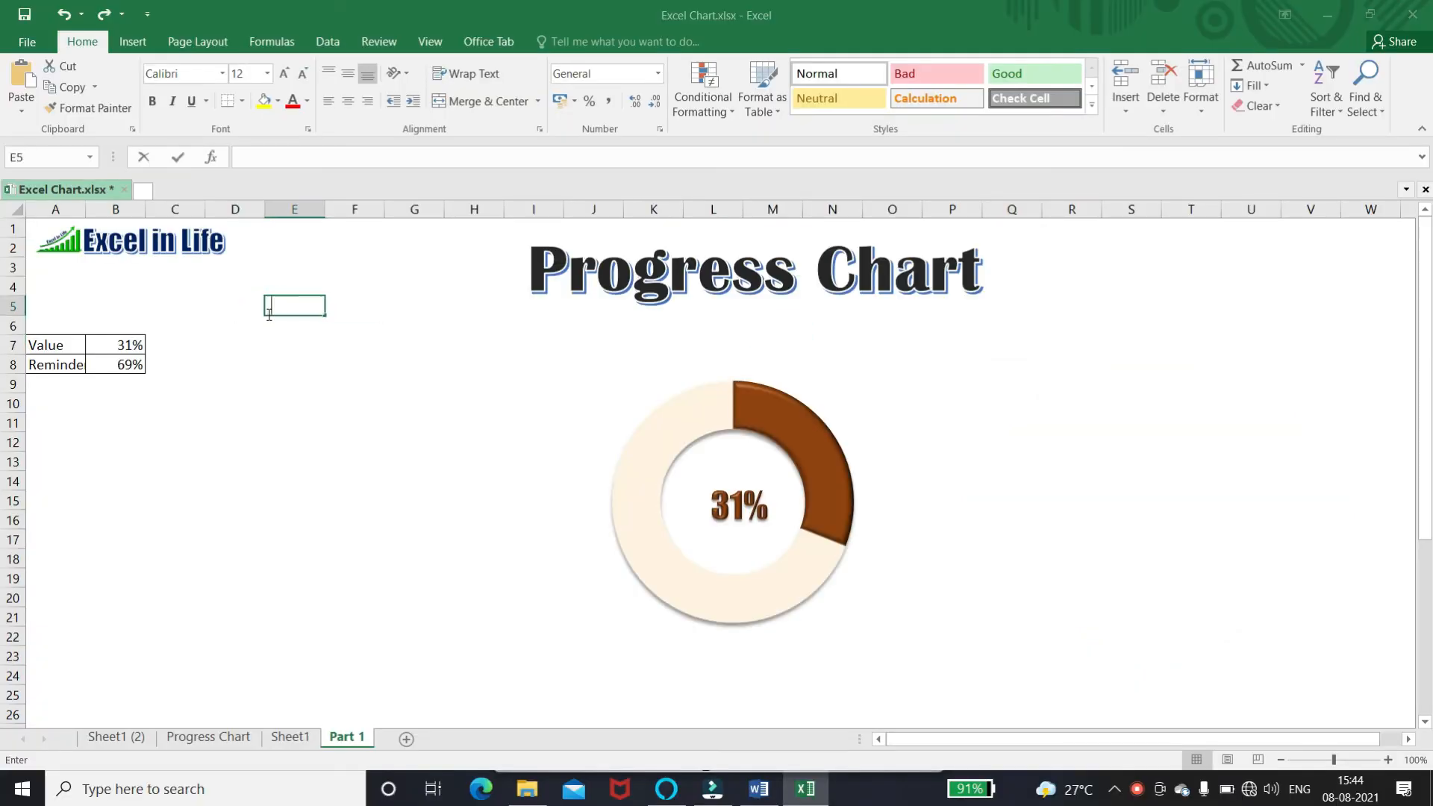
{"action": "key", "text": "Return"}
{"action": "key", "text": "Return"}
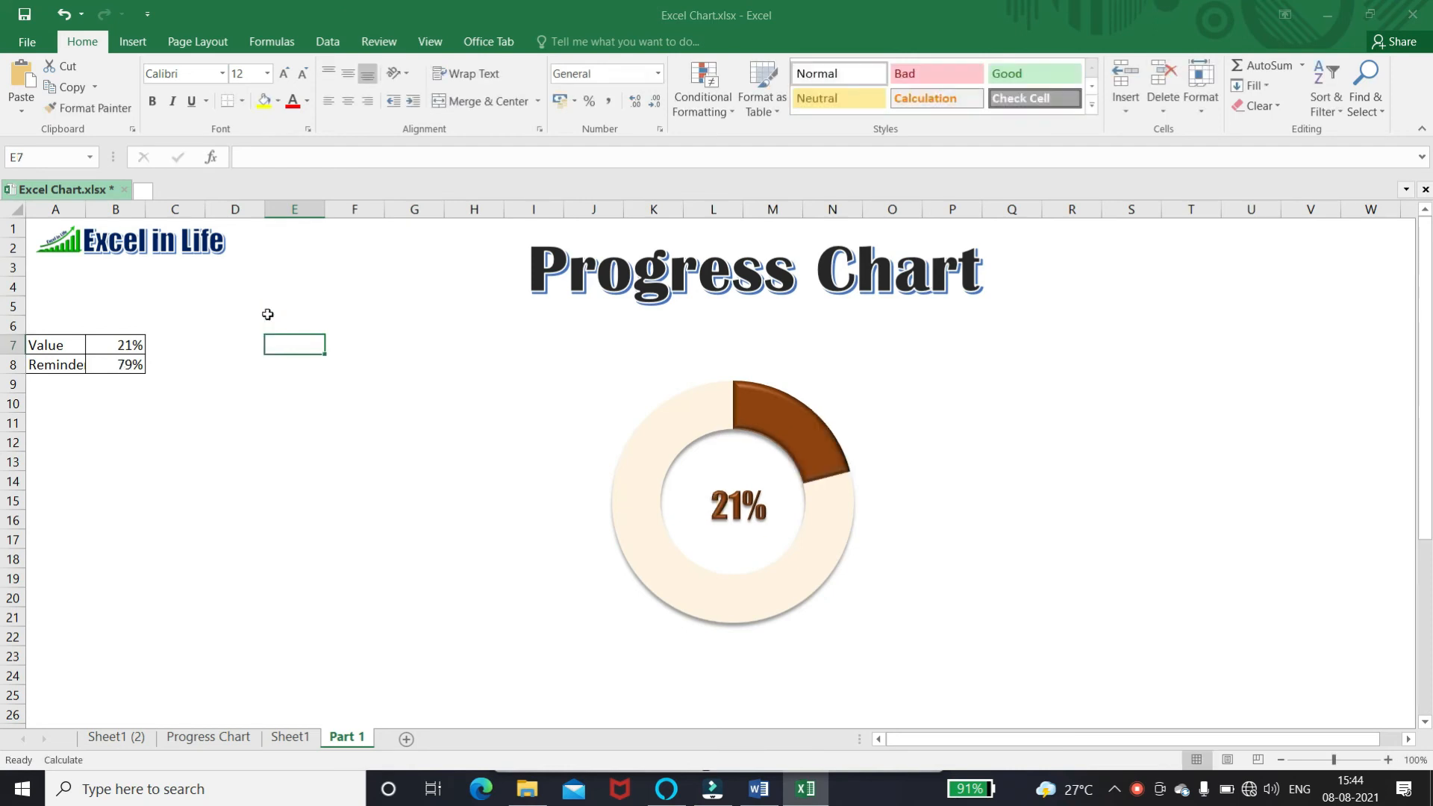
{"action": "key", "text": "Return"}
{"action": "key", "text": "Return"}
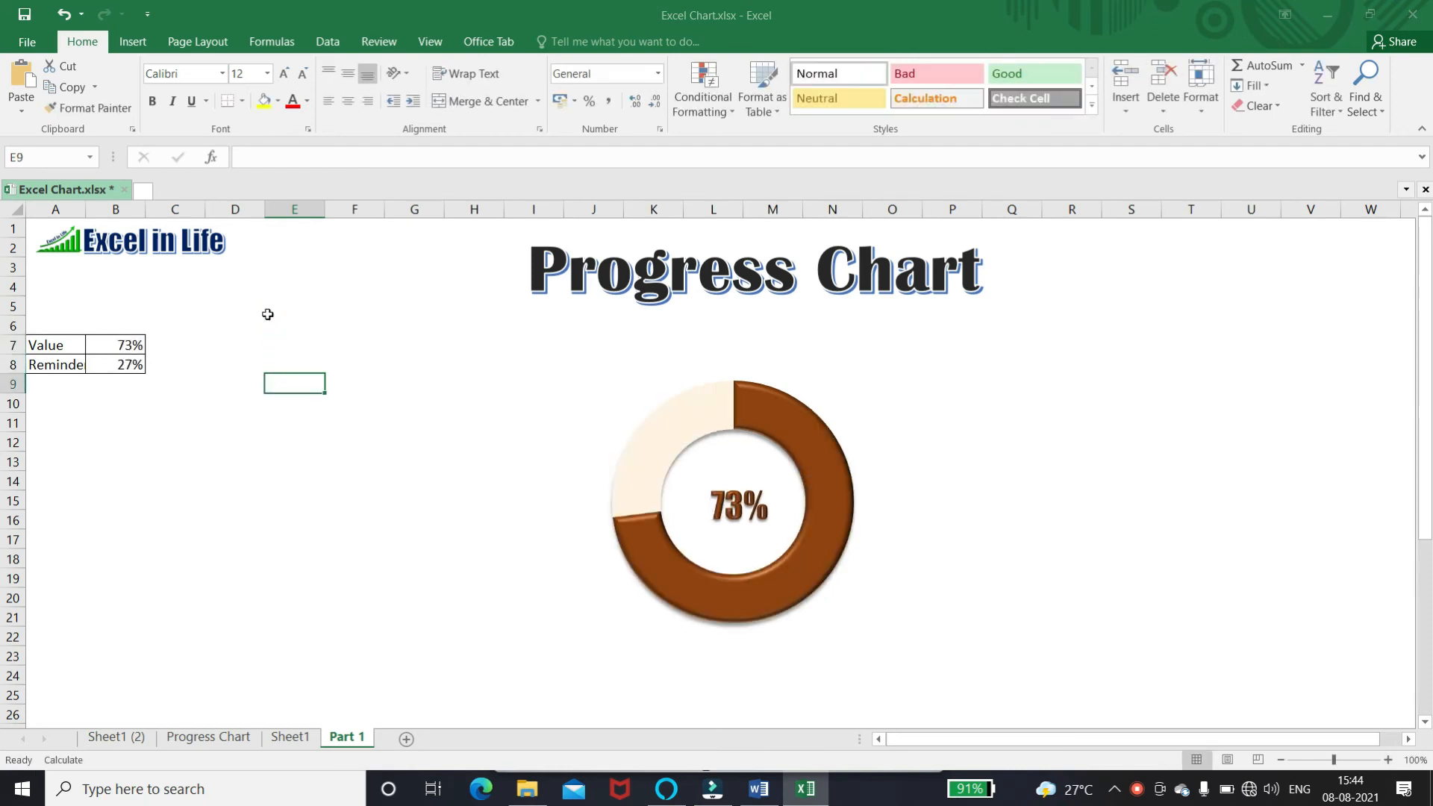
Step: Keep refreshing the random percentage from the empty cells of column E on sheet Part 1 to check the doughnut and centre label
{"action": "key", "text": "Return"}
{"action": "key", "text": "Return"}
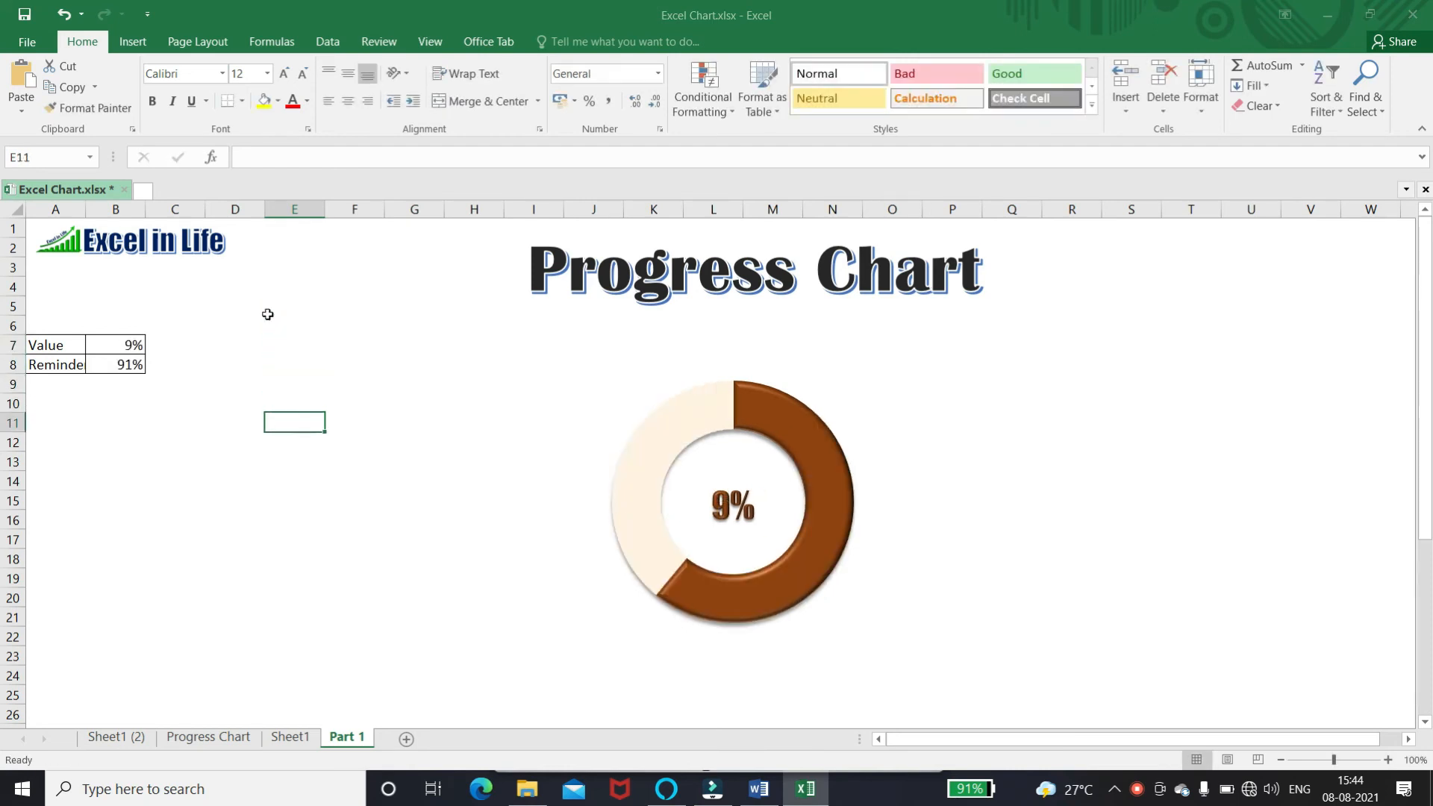
{"action": "key", "text": "Return"}
{"action": "key", "text": "Return"}
{"action": "key", "text": "Return"}
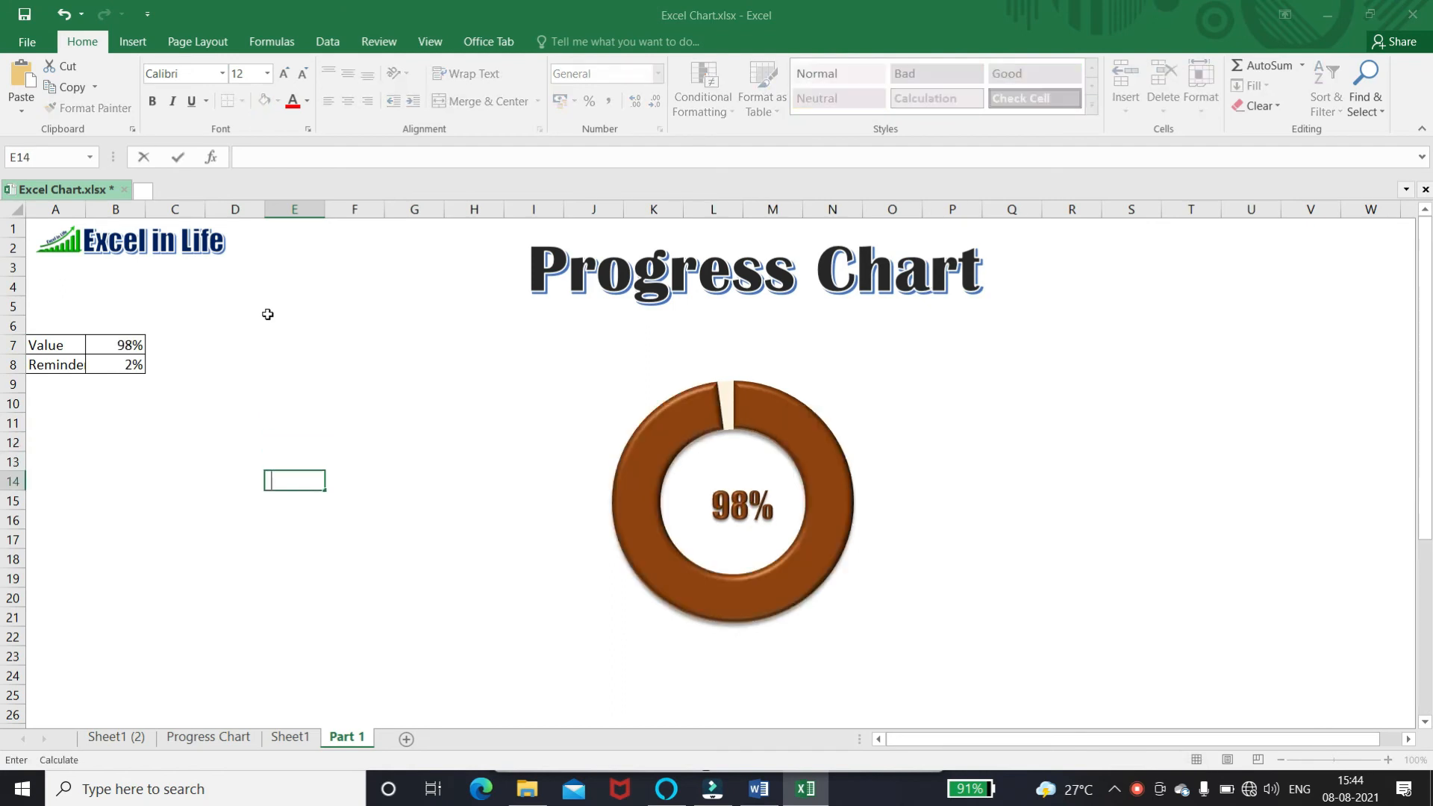
{"action": "key", "text": "Return"}
{"action": "key", "text": "Return"}
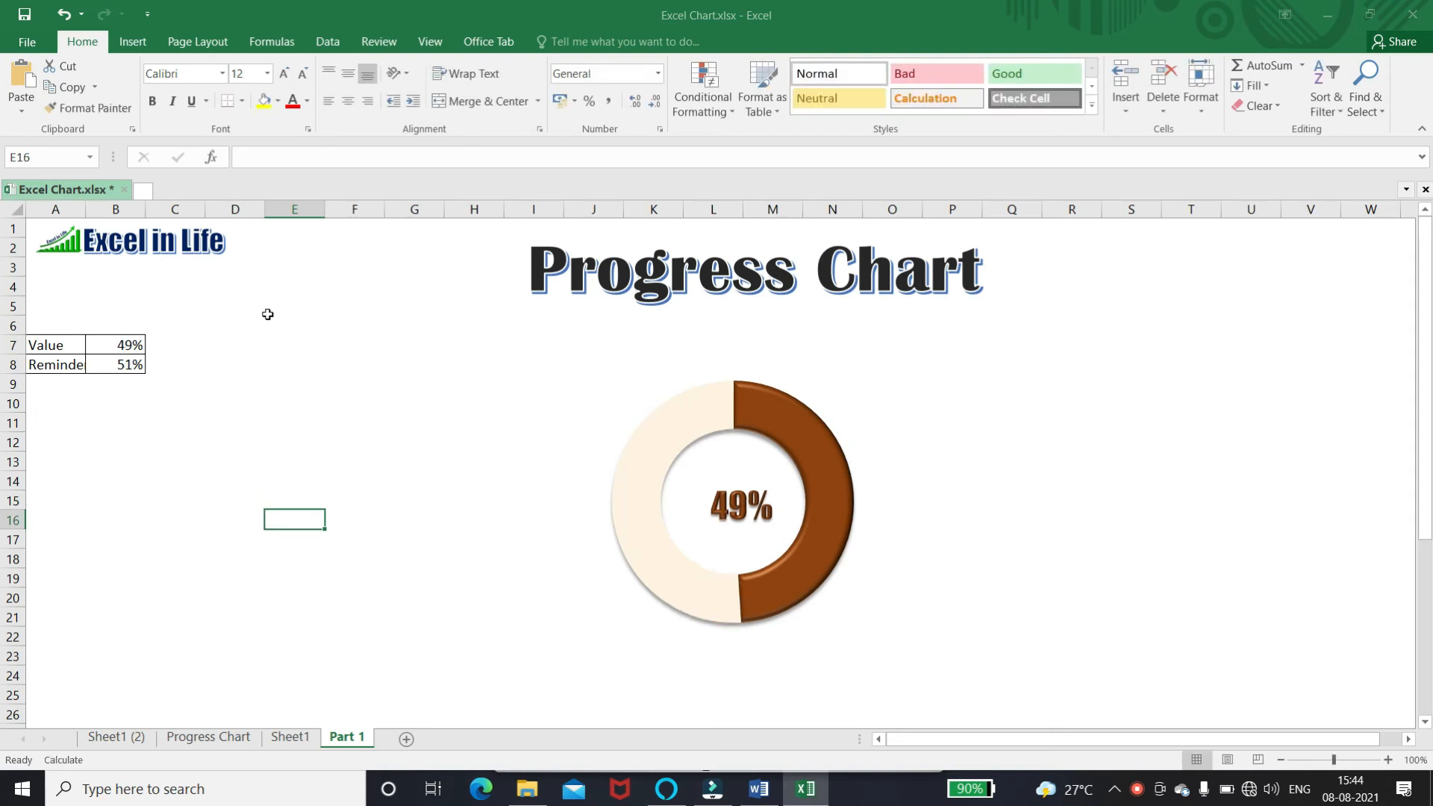
{"action": "key", "text": "Return"}
{"action": "key", "text": "Return"}
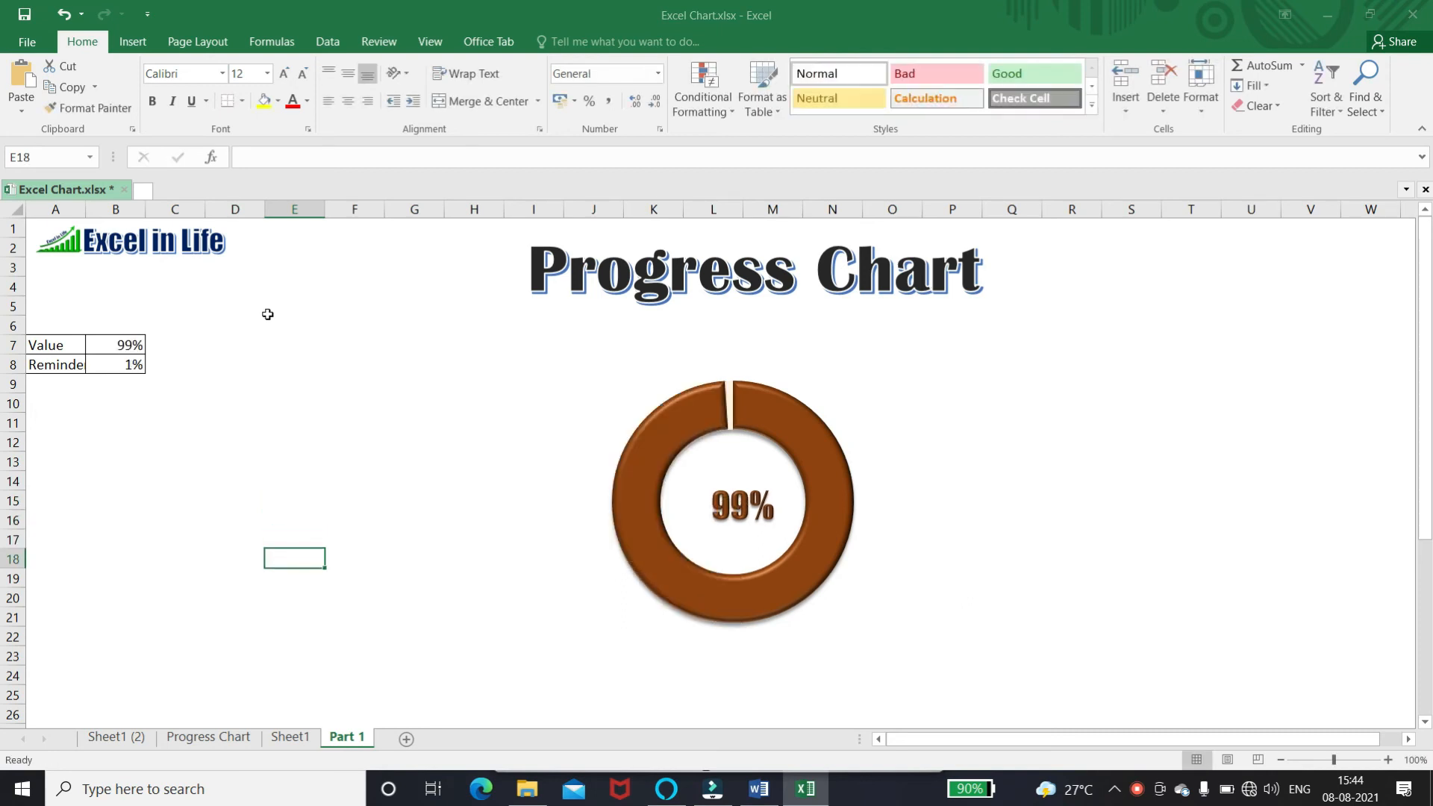
{"action": "key", "text": "Return"}
{"action": "key", "text": "Return"}
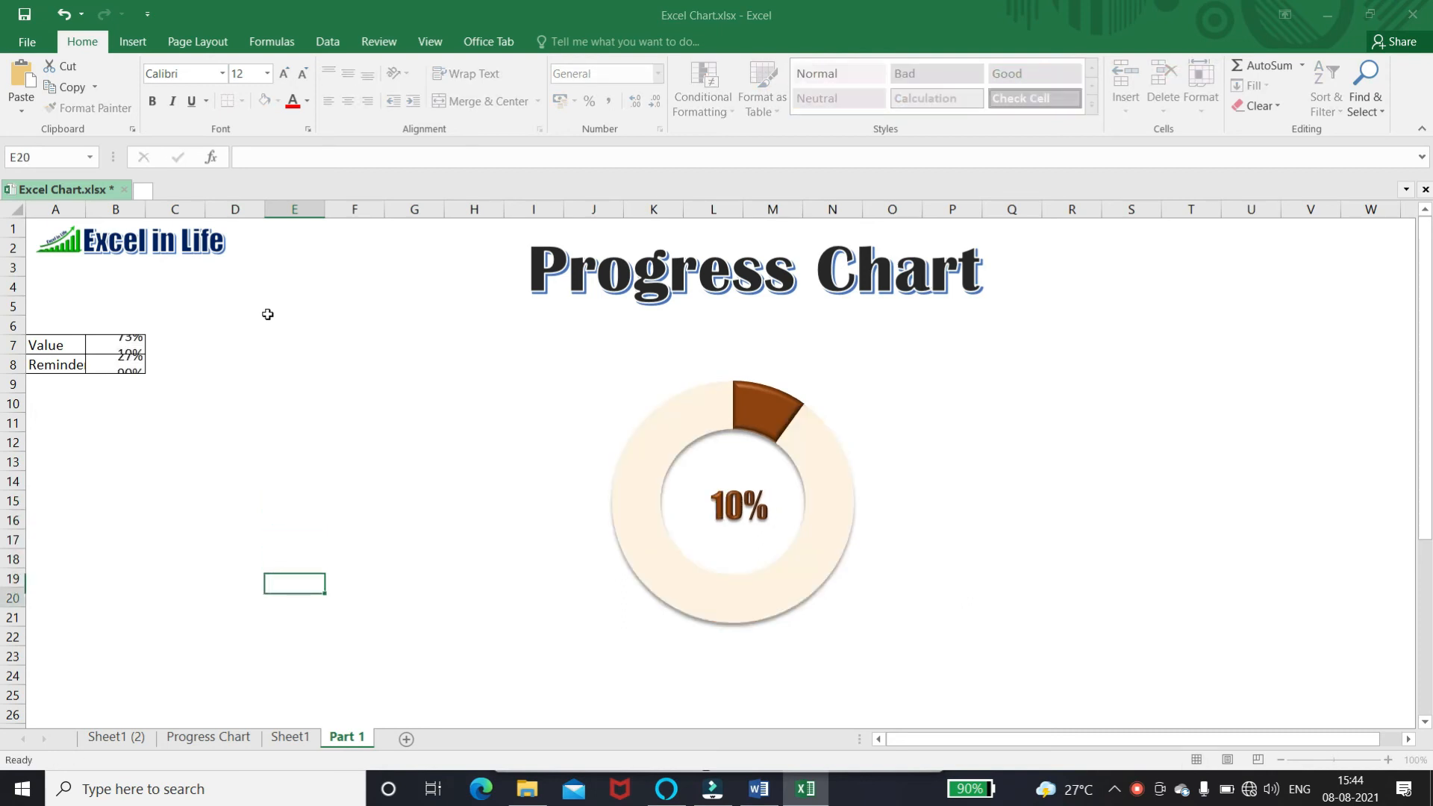
{"action": "key", "text": "Return"}
{"action": "key", "text": "Up"}
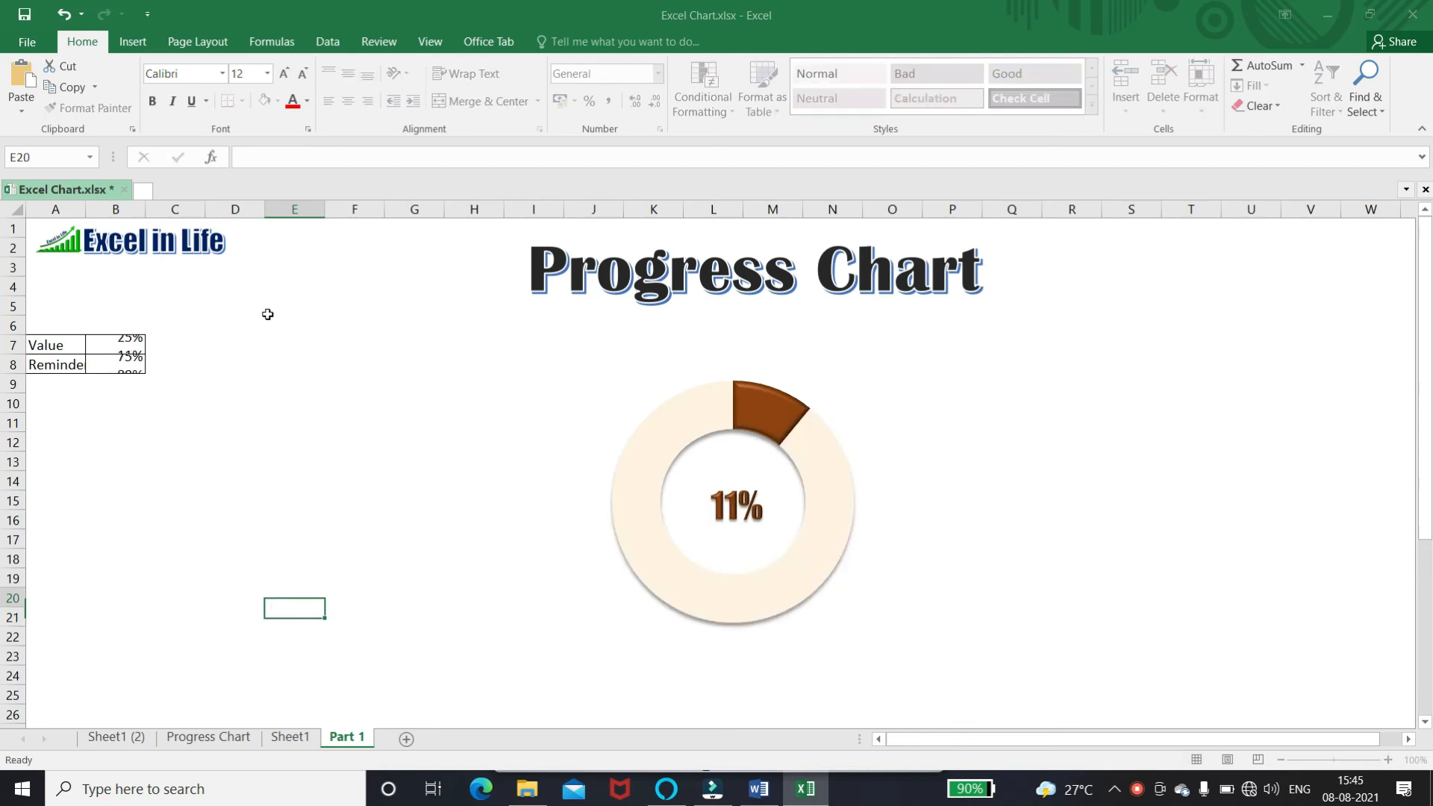
{"action": "key", "text": "Up"}
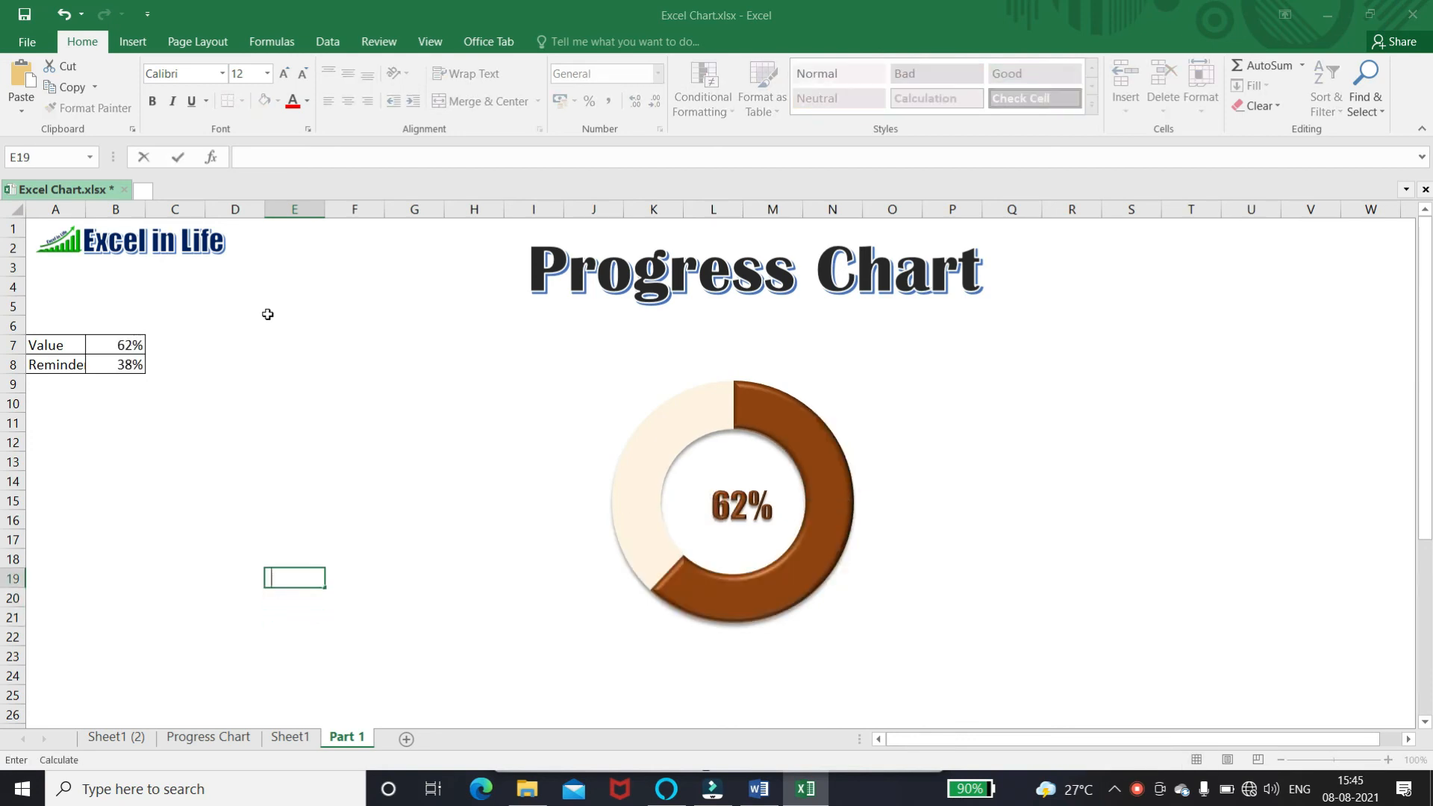
{"action": "key", "text": "Up"}
{"action": "key", "text": "Up"}
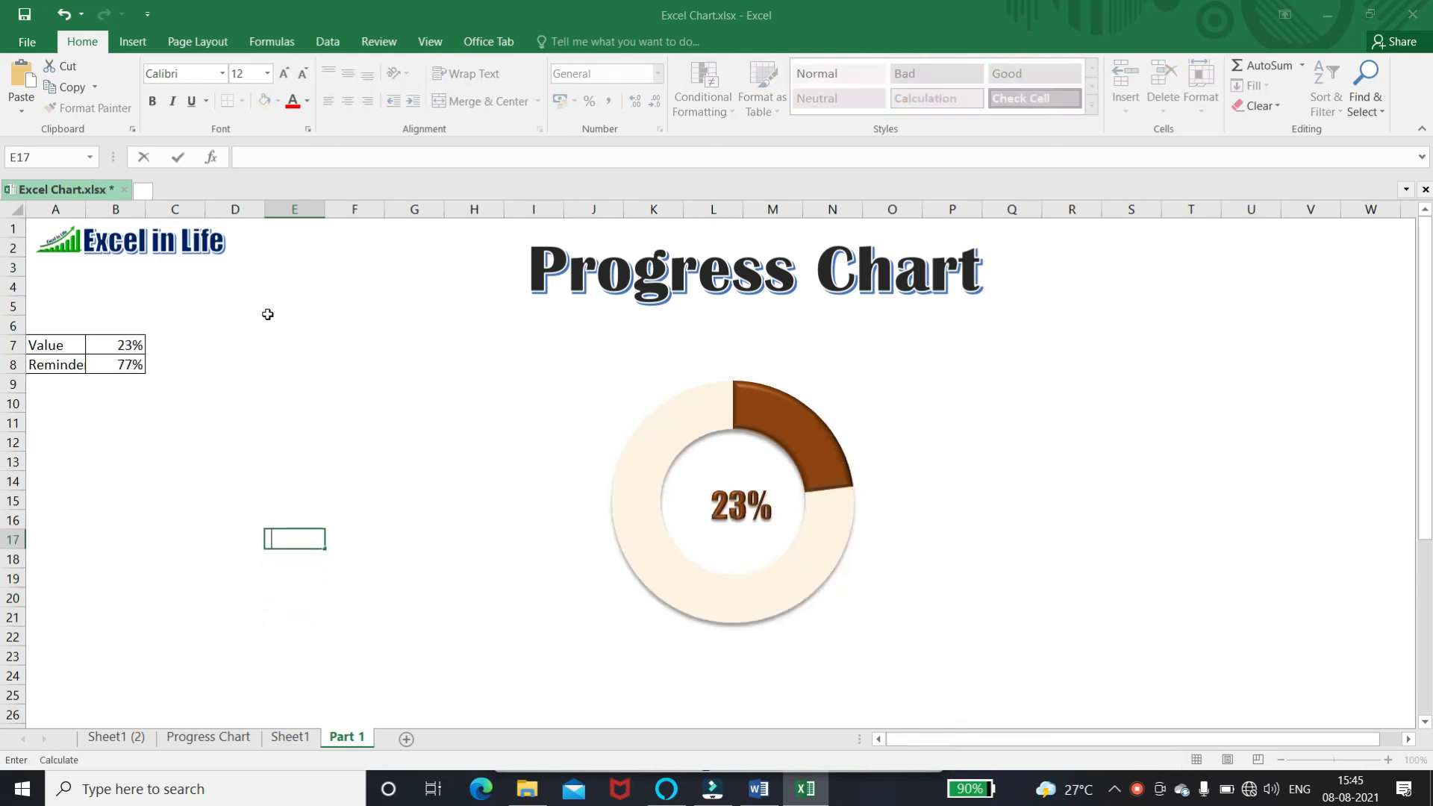
{"action": "key", "text": "Up"}
{"action": "key", "text": "Up"}
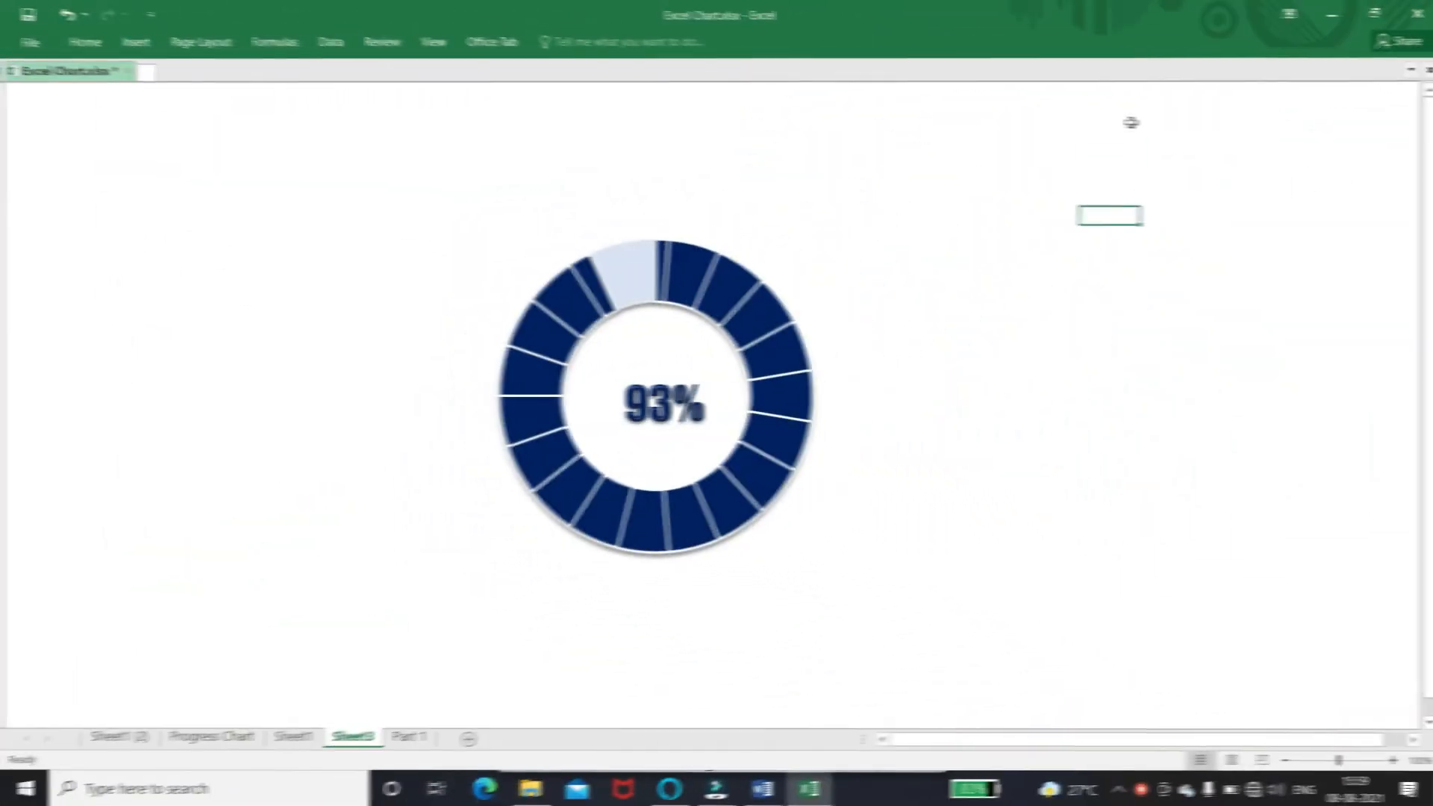
Step: Recalculate Sheet3 repeatedly from empty cells beside the segmented blue doughnut chart to examine how its segments and centre label respond
{"action": "left_click", "coordinate": [1129, 123]}
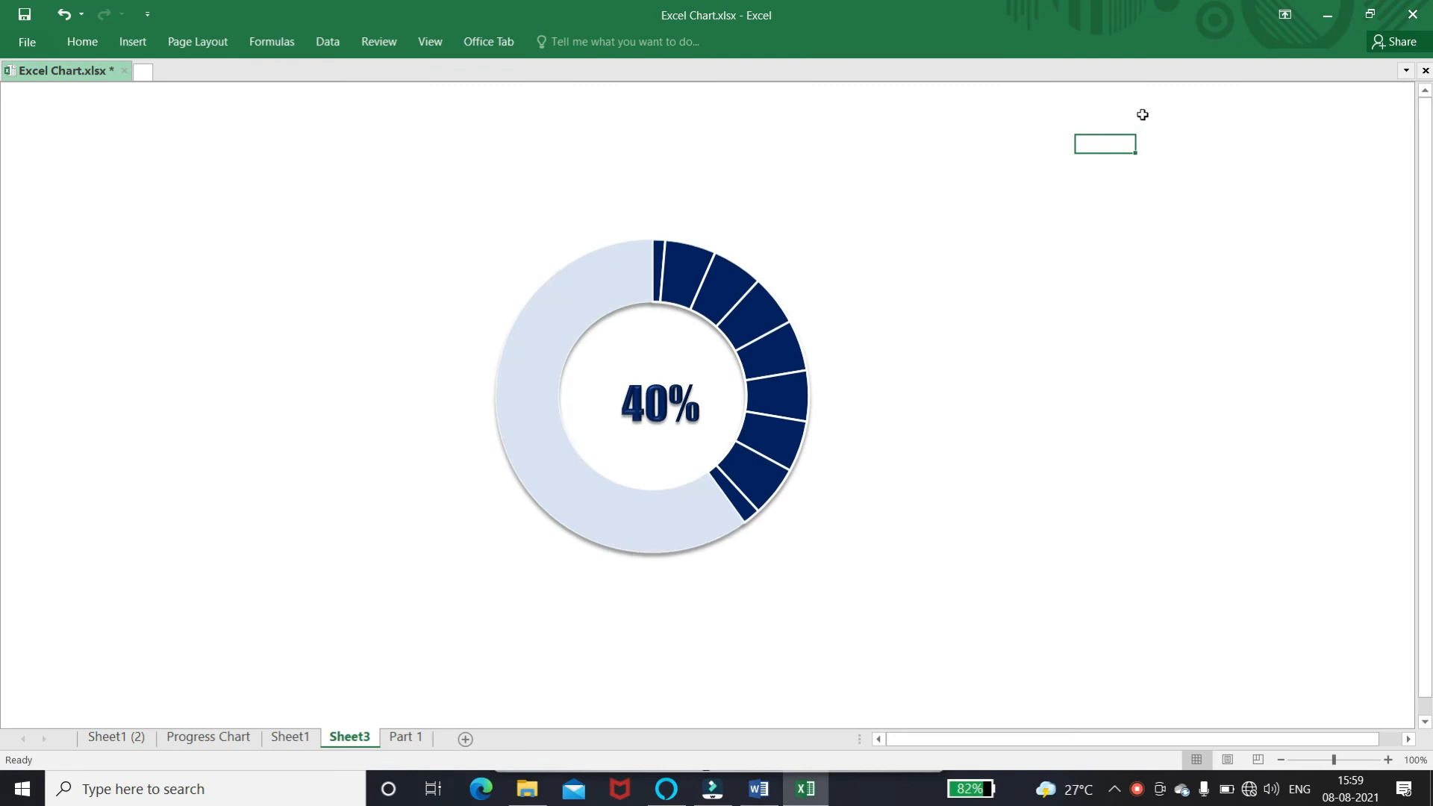
{"action": "key", "text": "Return"}
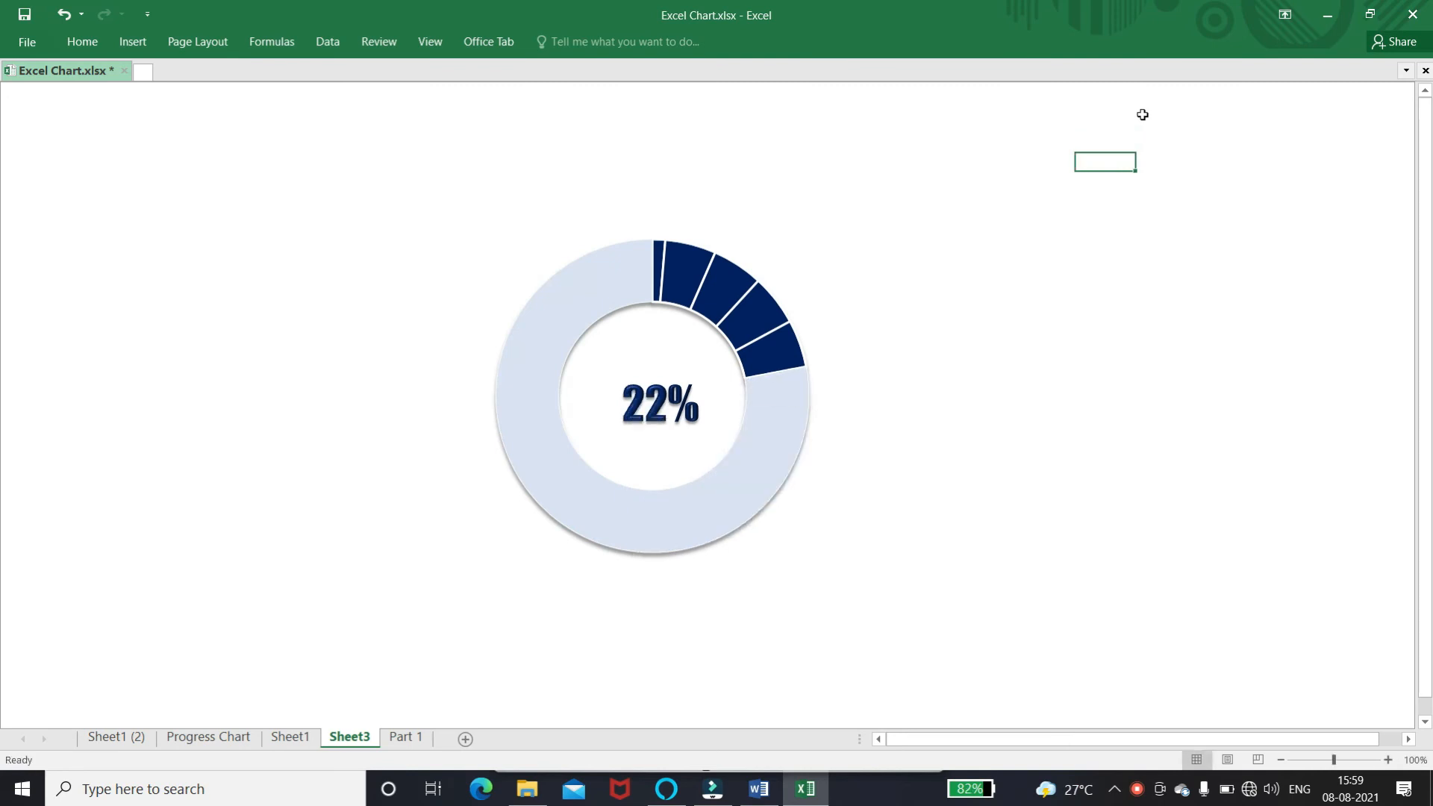
{"action": "key", "text": "Return"}
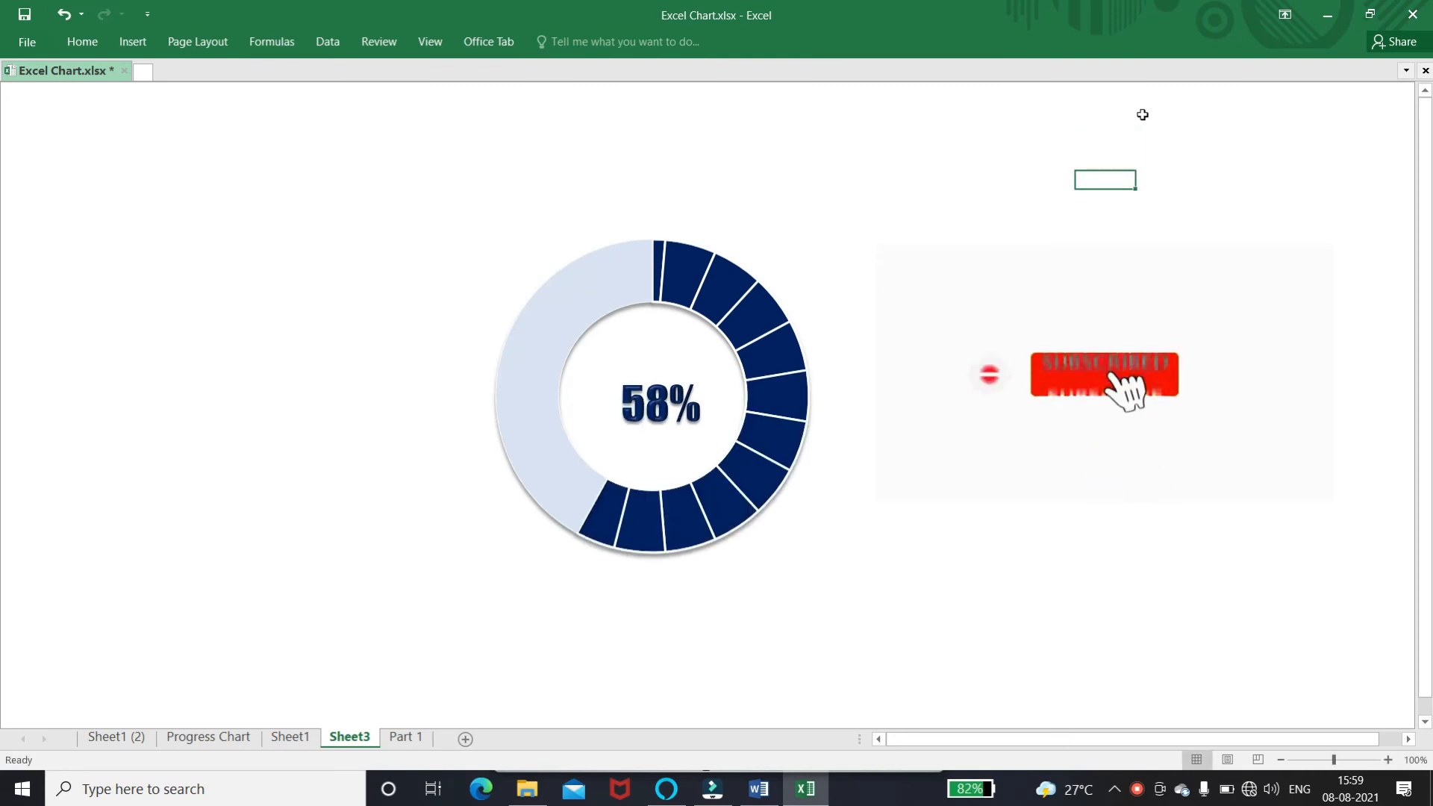
{"action": "key", "text": "Return"}
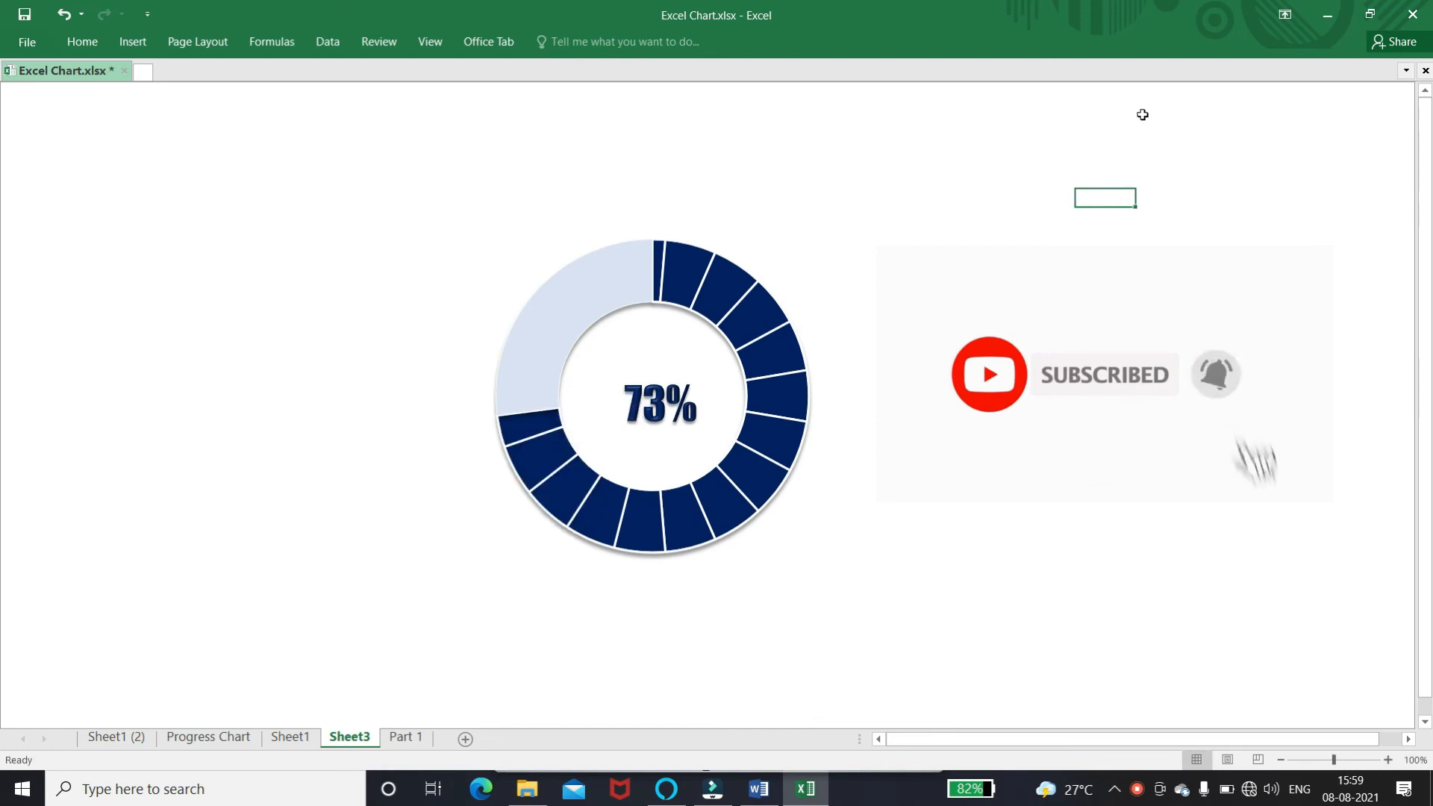
{"action": "key", "text": "Return"}
{"action": "key", "text": "Return"}
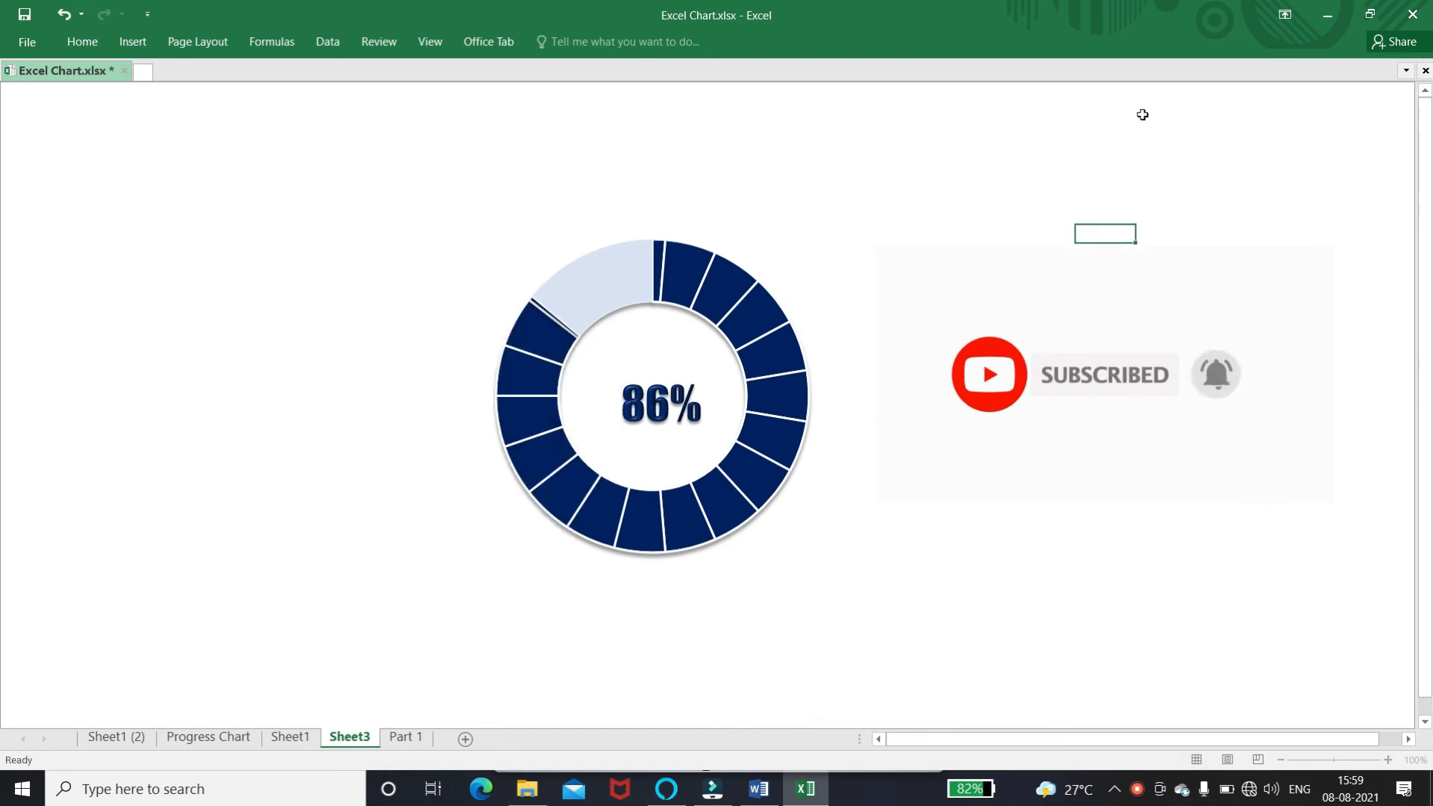
{"action": "key", "text": "Return"}
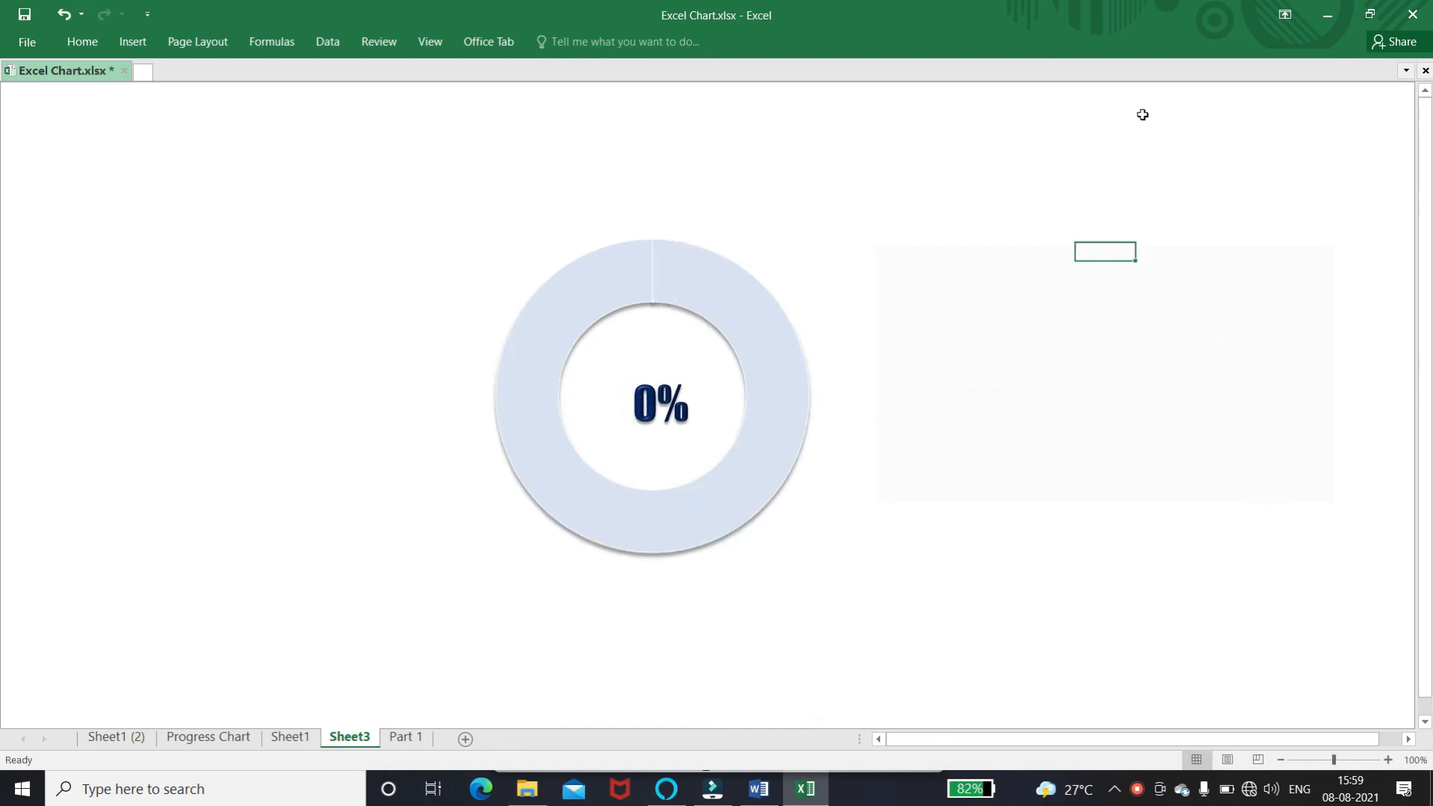
{"action": "key", "text": "Return"}
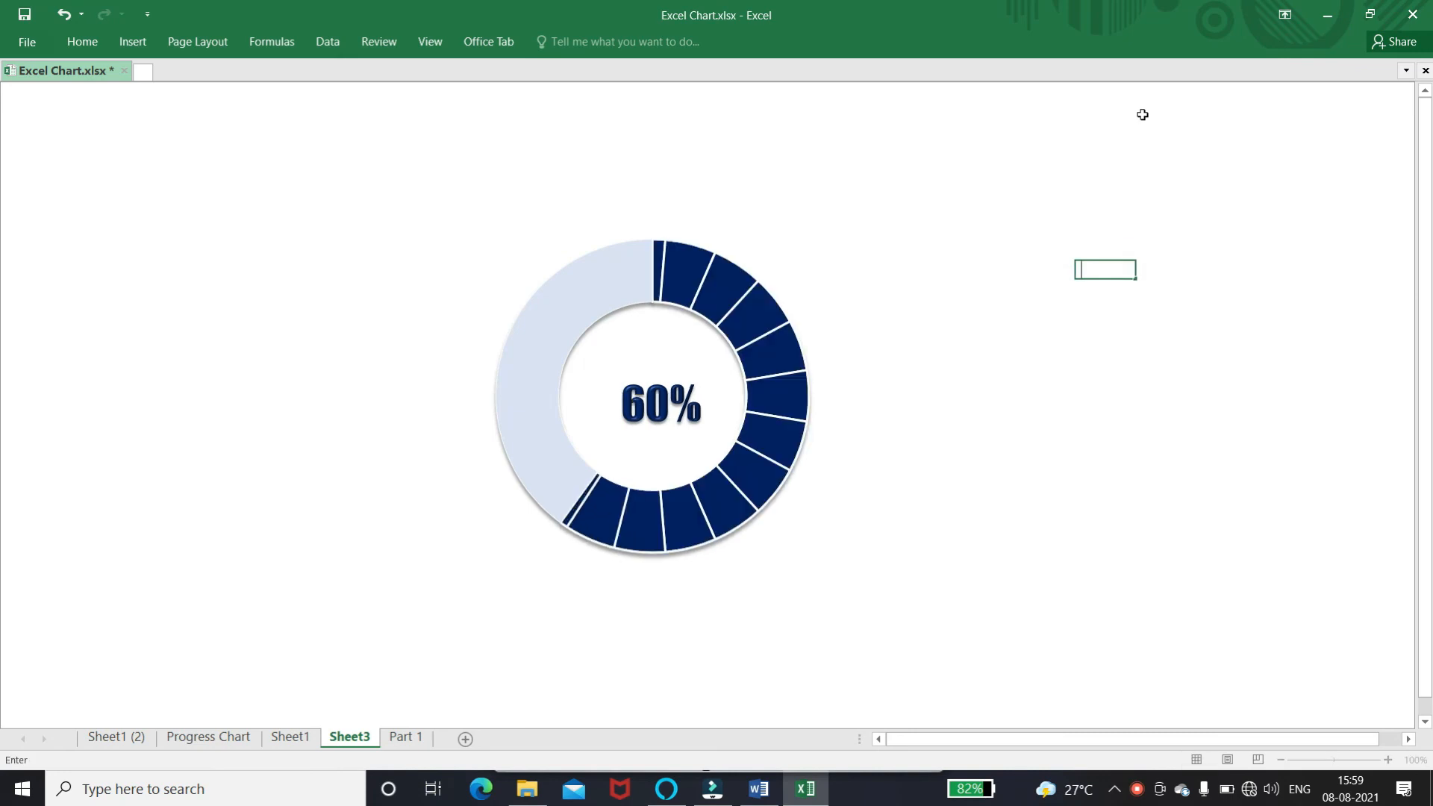
{"action": "key", "text": "Return"}
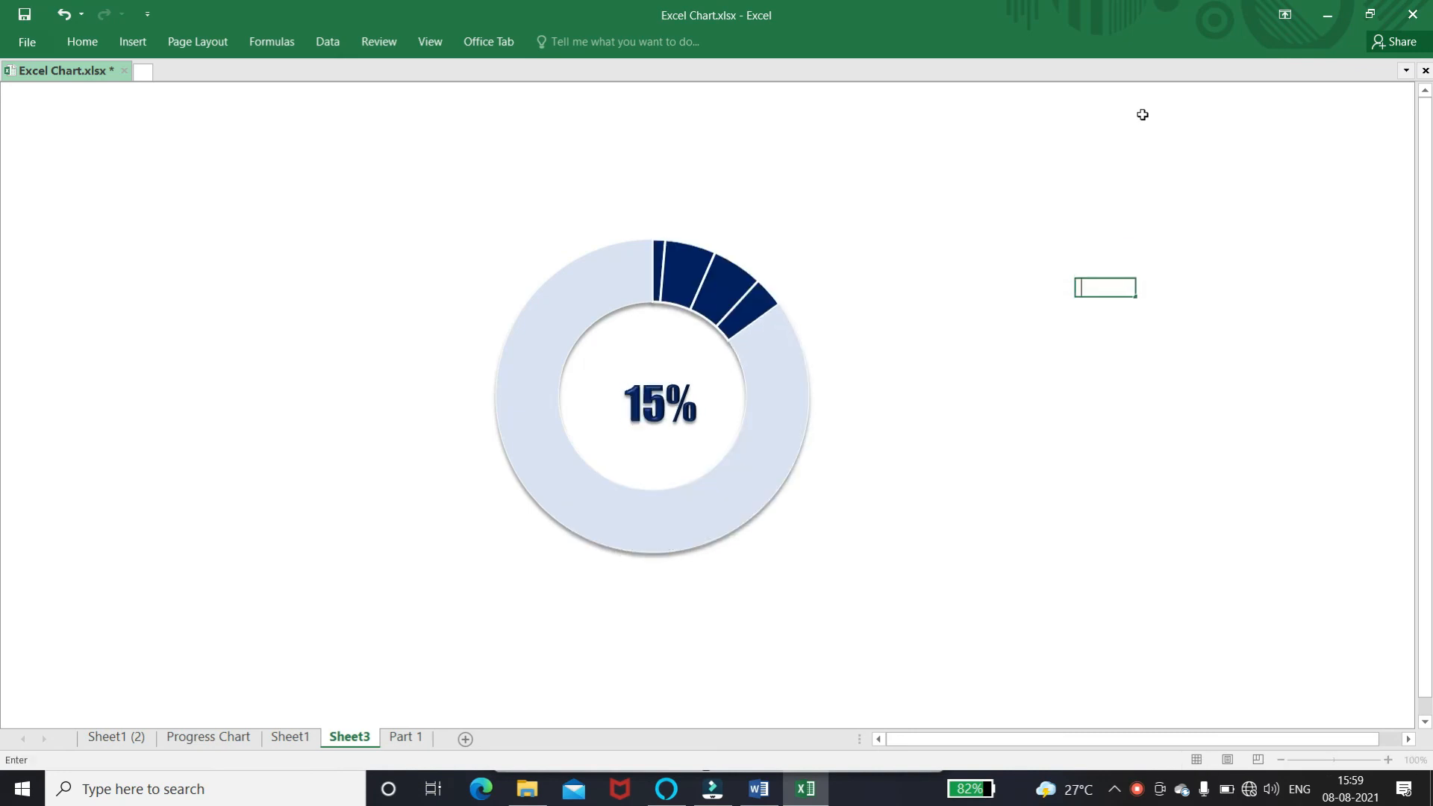
{"action": "key", "text": "Return"}
{"action": "type", "text": "45"}
{"action": "key", "text": "Return"}
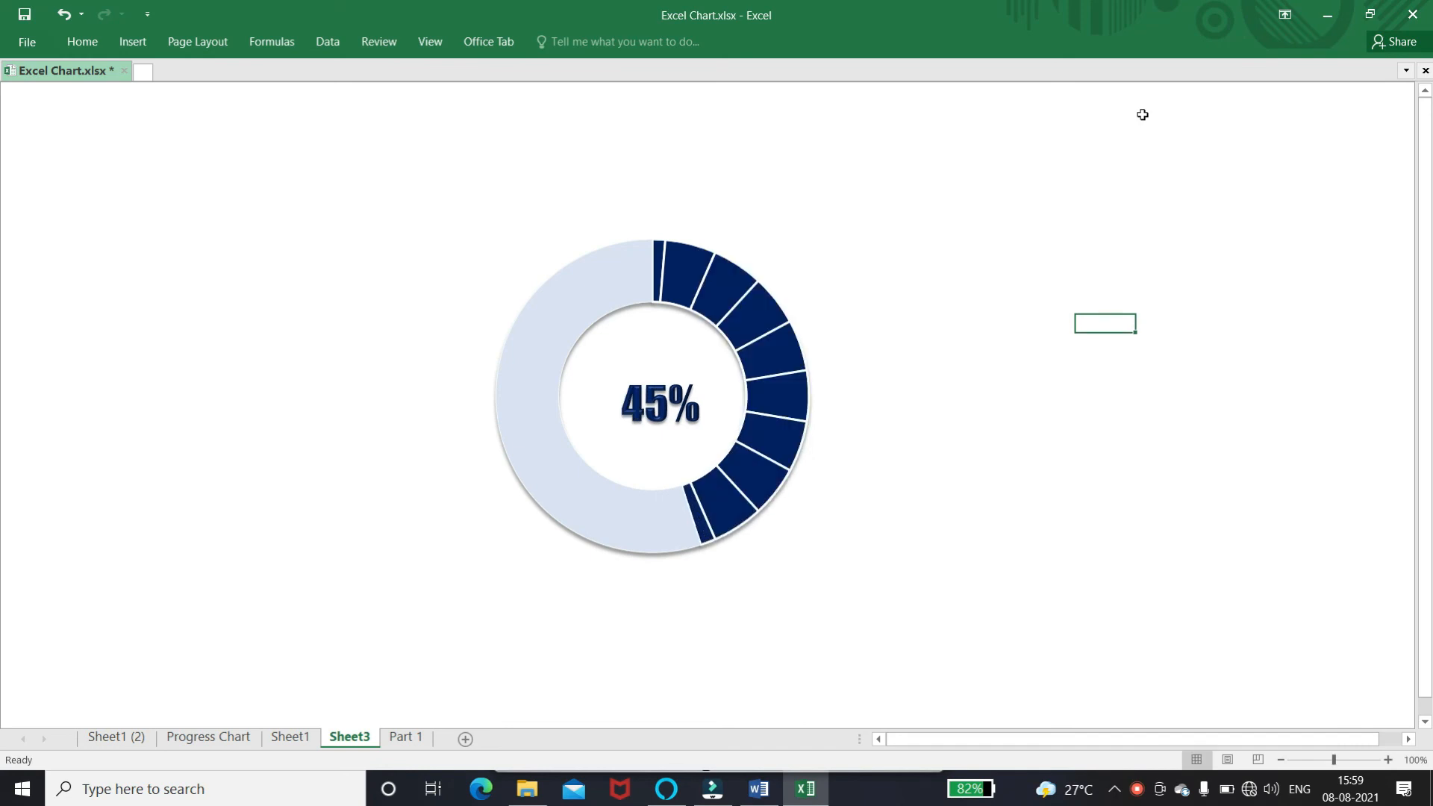
{"action": "key", "text": "Return"}
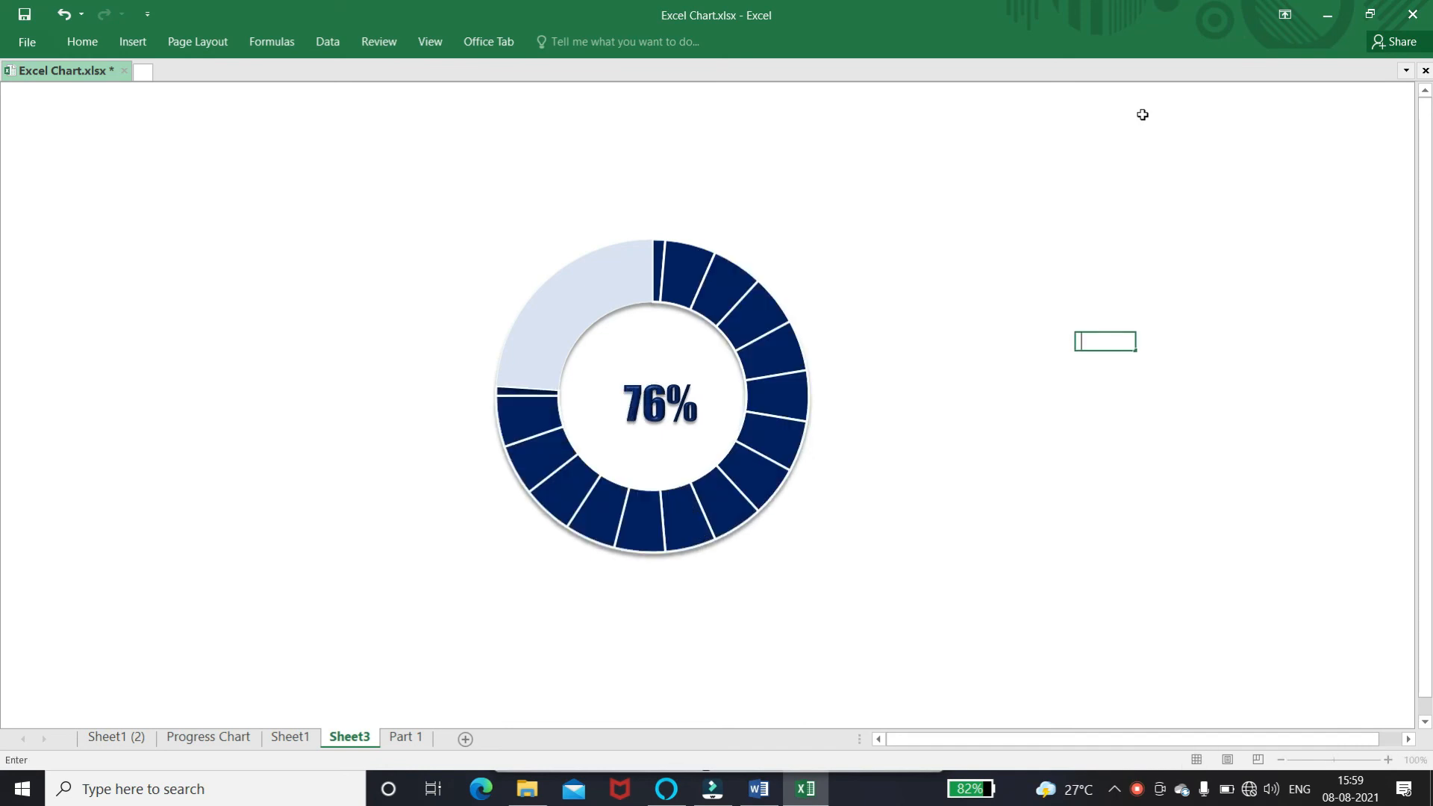